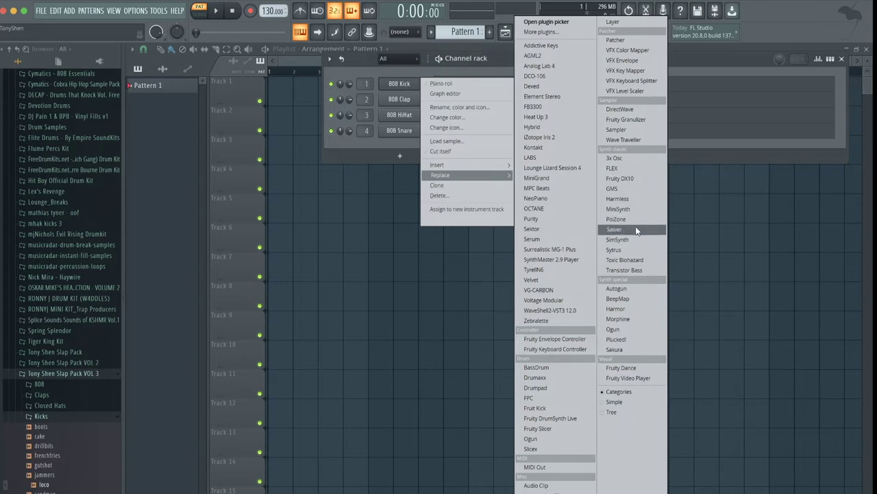
Step: Replace the 808 Kick channel with the FLEX synth and list the presets from all installed packs
{"action": "left_click", "coordinate": [651, 169]}
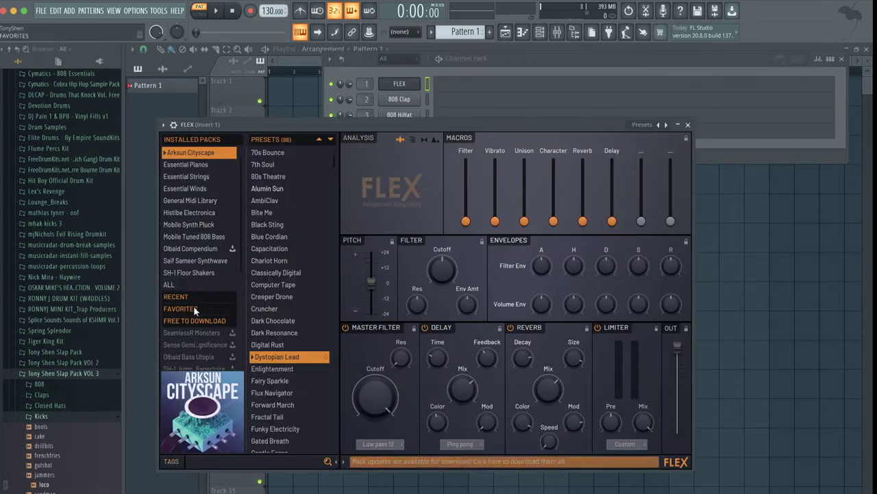
{"action": "scroll", "coordinate": [191, 278], "scroll_direction": "down", "scroll_amount": 2}
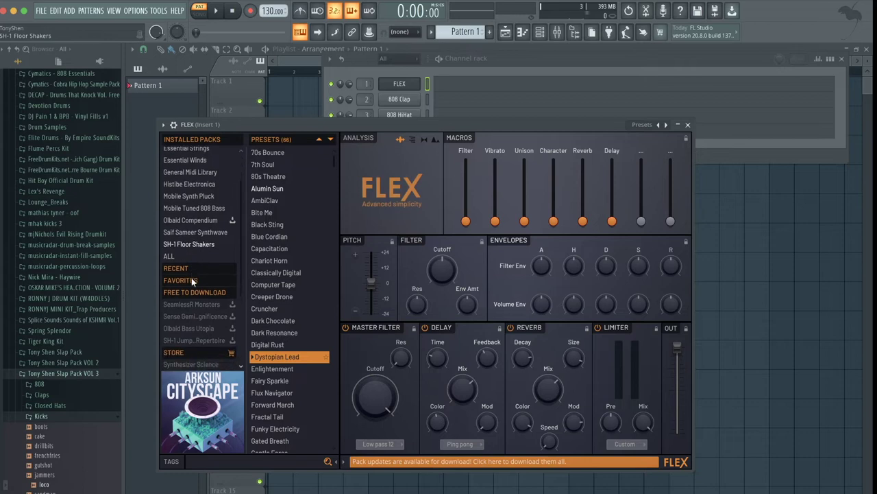
{"action": "left_click", "coordinate": [193, 251]}
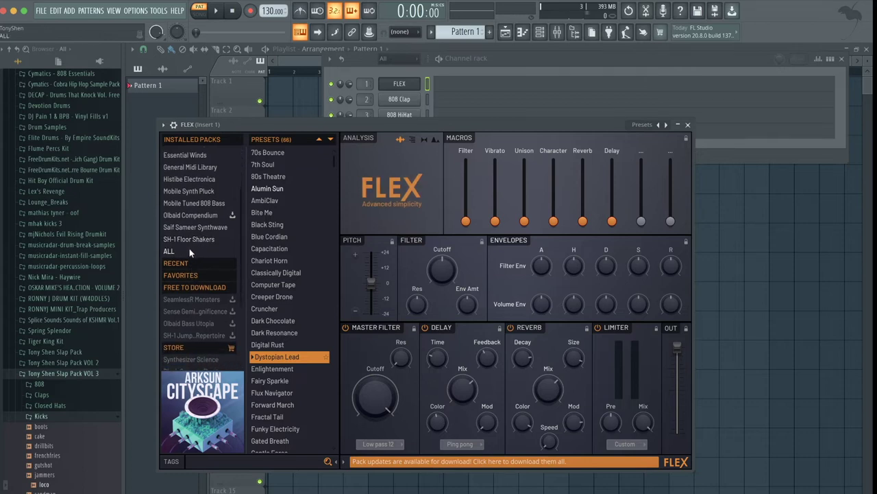
{"action": "left_click", "coordinate": [190, 251]}
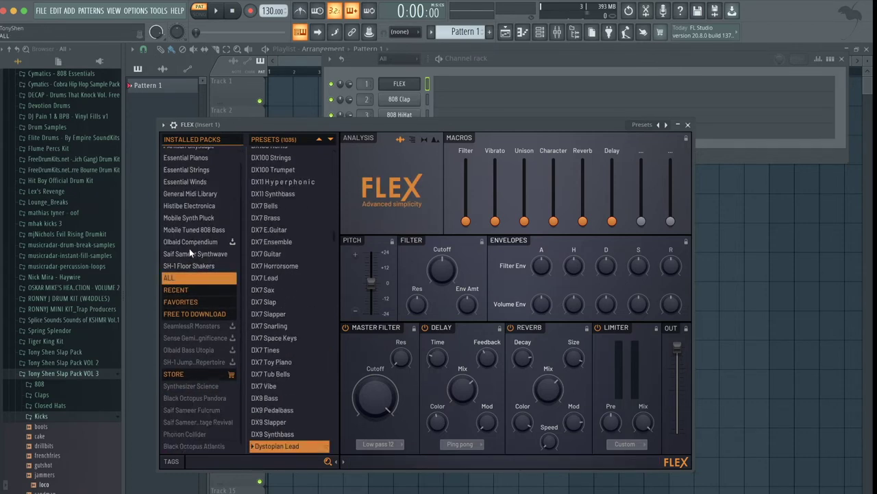
{"action": "scroll", "coordinate": [172, 312], "scroll_direction": "down", "scroll_amount": 1}
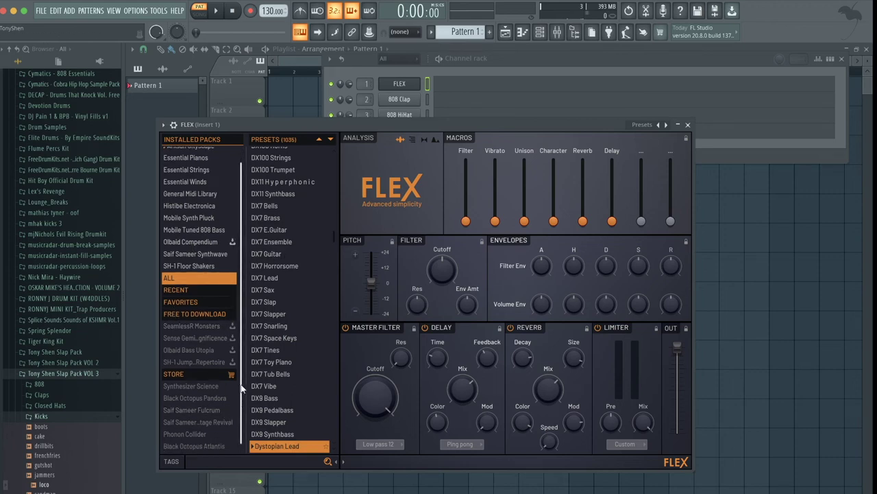
Step: Filter the FLEX presets to the Lead type, load the Doctor Solo preset and close the plugin window
{"action": "left_click", "coordinate": [173, 462]}
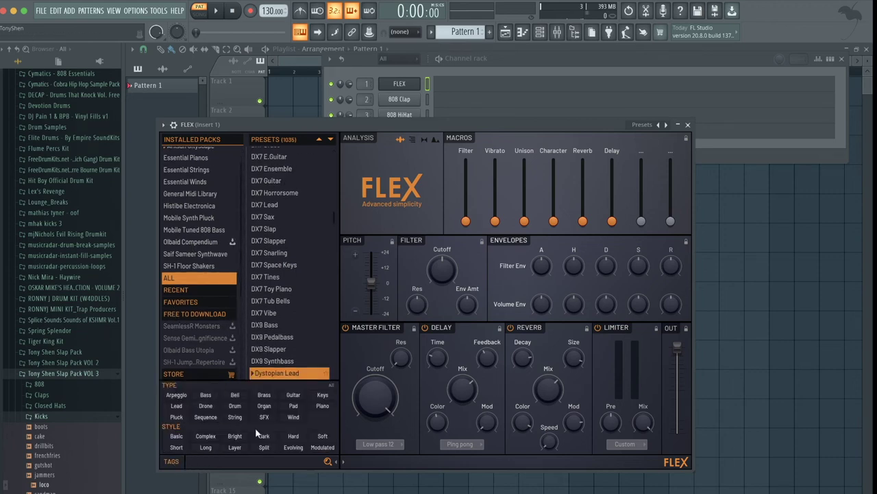
{"action": "left_click", "coordinate": [177, 406]}
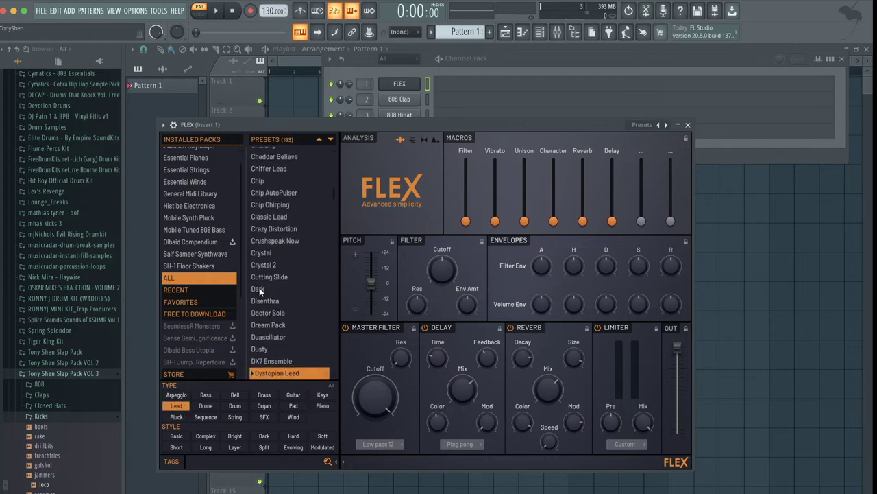
{"action": "left_click", "coordinate": [274, 241]}
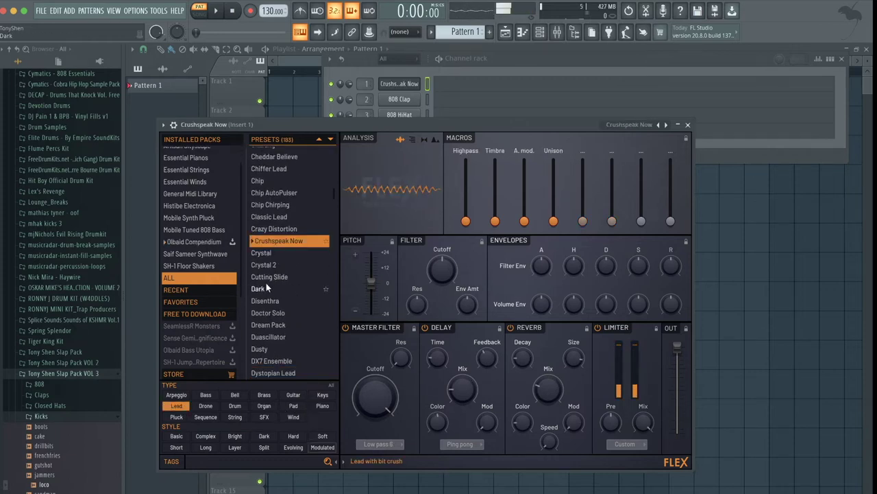
{"action": "left_click", "coordinate": [256, 312]}
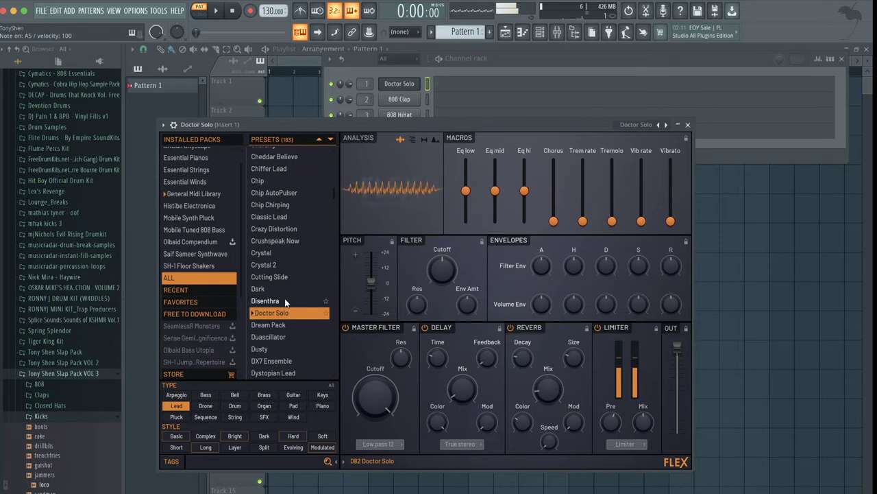
{"action": "left_click", "coordinate": [688, 126]}
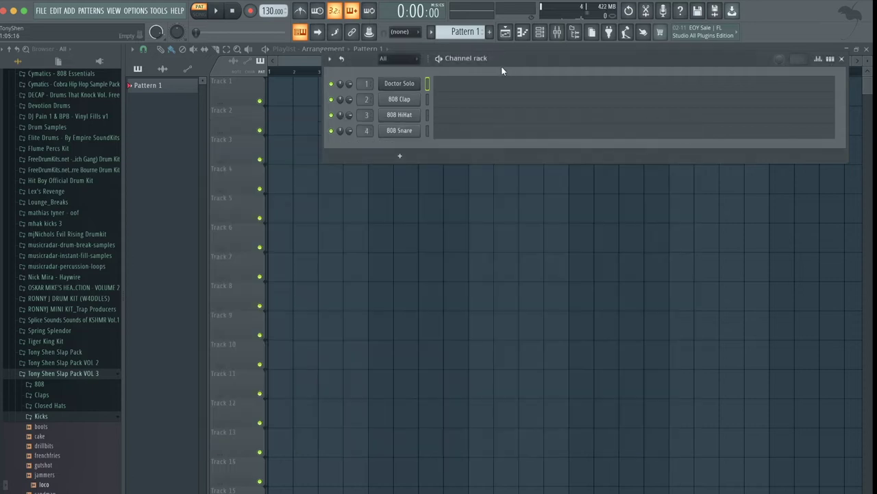
Step: Place an E6 note at the start of bar 1 in the Doctor Solo piano roll and turn on the metronome
{"action": "left_click", "coordinate": [476, 87]}
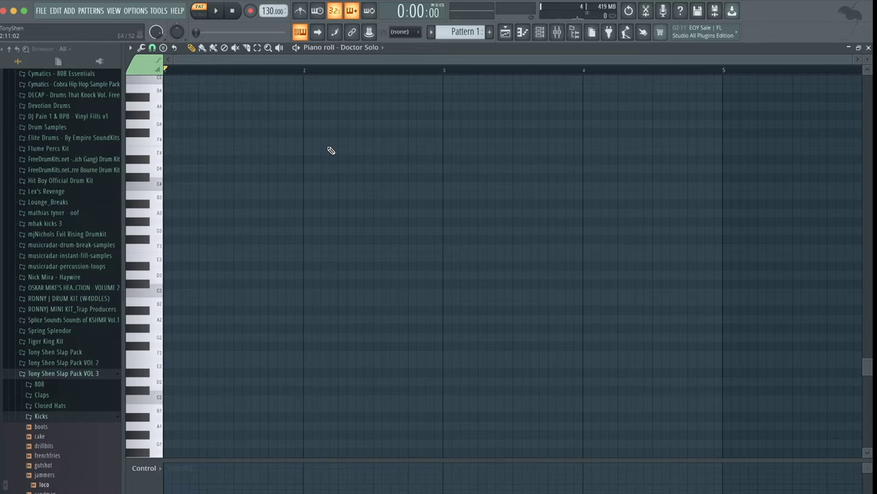
{"action": "scroll", "coordinate": [331, 150], "scroll_direction": "up", "scroll_amount": 3}
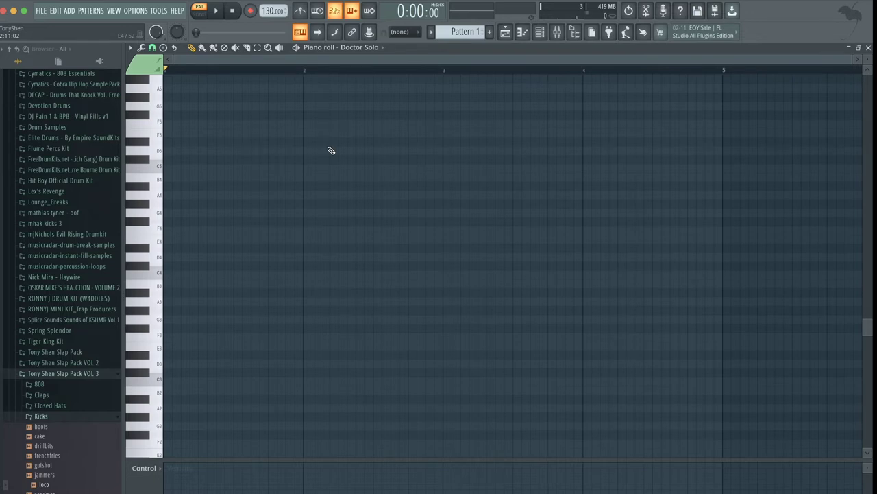
{"action": "scroll", "coordinate": [331, 150], "scroll_direction": "up", "scroll_amount": 2}
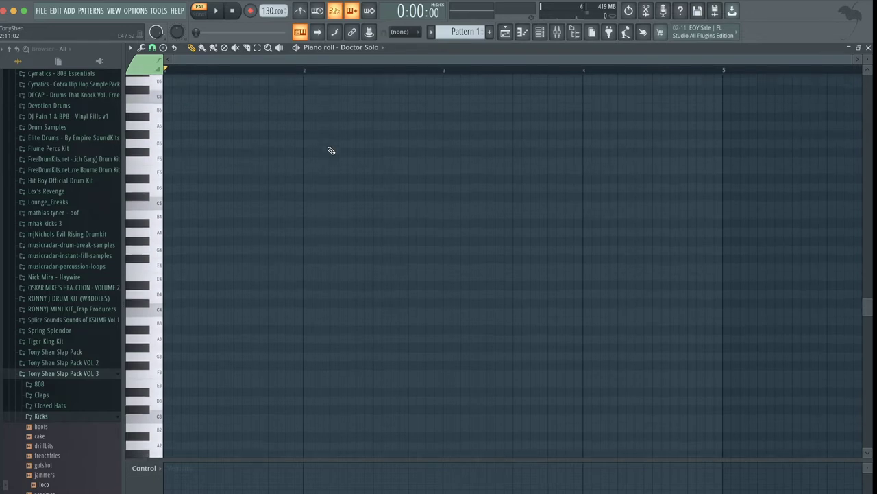
{"action": "scroll", "coordinate": [273, 139], "scroll_direction": "up", "scroll_amount": 3}
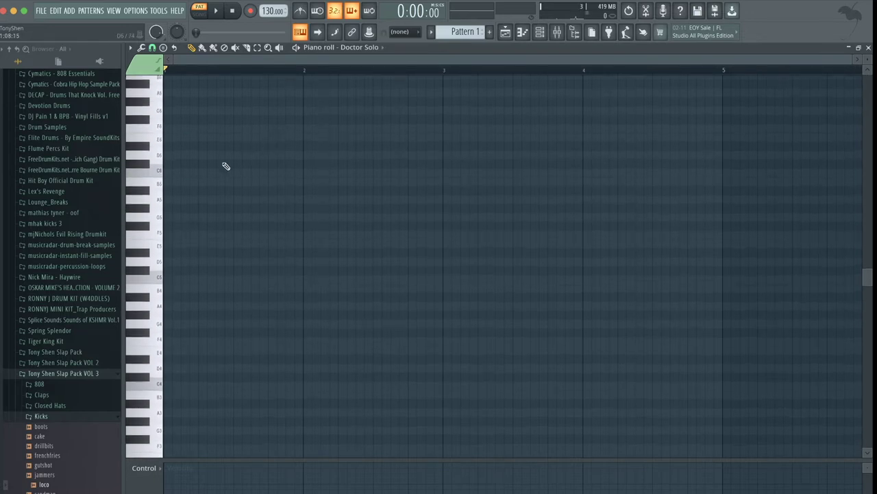
{"action": "scroll", "coordinate": [186, 117], "scroll_direction": "up", "scroll_amount": 1}
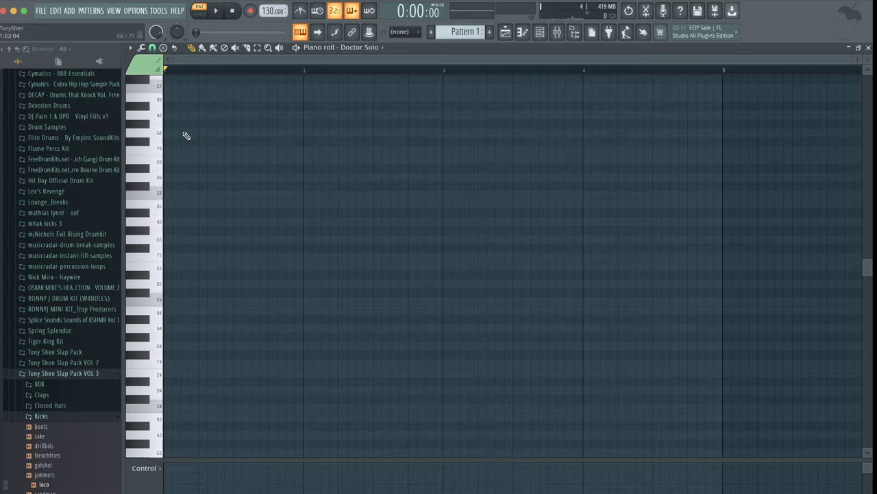
{"action": "left_click_drag", "start_coordinate": [147, 131], "coordinate": [206, 160]}
{"action": "left_click", "coordinate": [179, 159]}
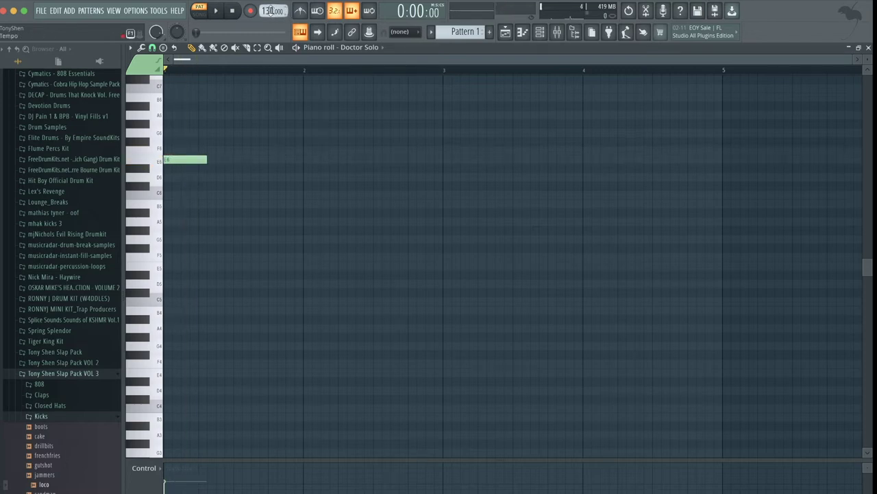
{"action": "left_click", "coordinate": [303, 12]}
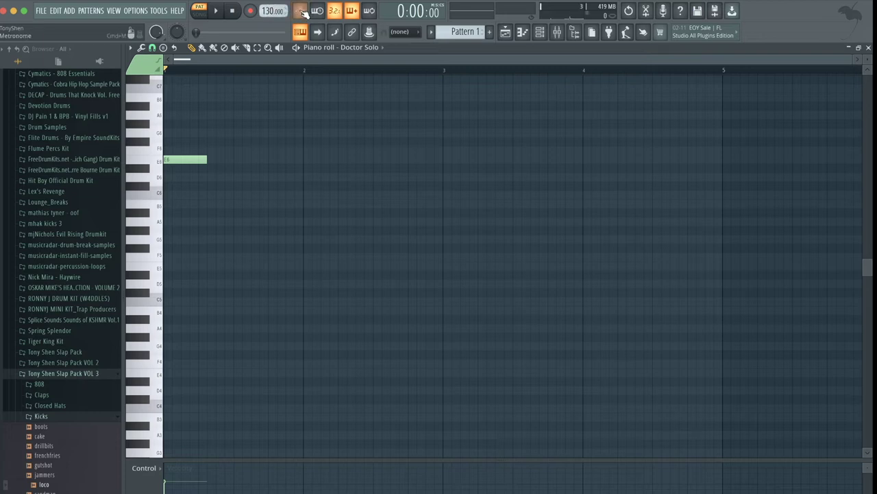
Step: Shorten the E6 note to one beat, add a one-beat A5 note right after it, and listen back
{"action": "mouse_move", "coordinate": [206, 160]}
{"action": "left_mouse_down"}
{"action": "mouse_move", "coordinate": [231, 165]}
{"action": "mouse_move", "coordinate": [198, 162]}
{"action": "left_mouse_up"}
{"action": "mouse_move", "coordinate": [203, 206]}
{"action": "left_mouse_down"}
{"action": "mouse_move", "coordinate": [196, 231]}
{"action": "mouse_move", "coordinate": [204, 218]}
{"action": "left_mouse_up"}
{"action": "right_click", "coordinate": [209, 231]}
{"action": "key", "text": "space"}
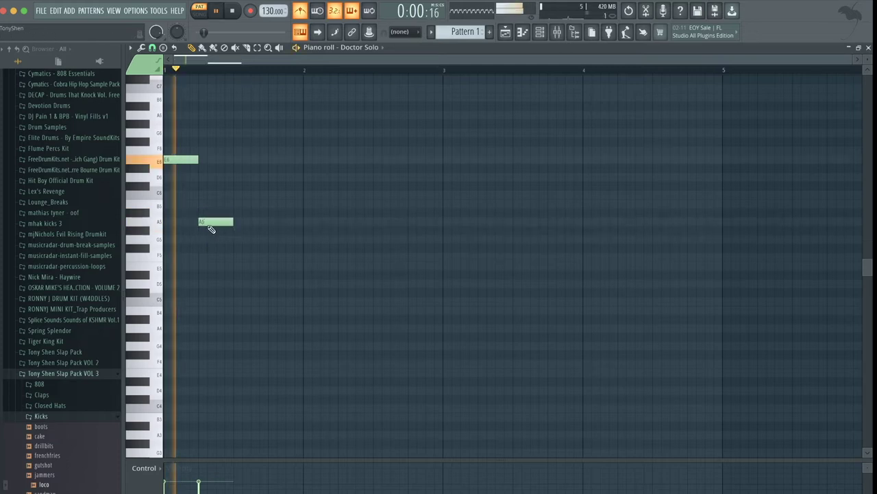
{"action": "key", "text": "space"}
Step: Set the project tempo to 120 BPM and play the two notes
{"action": "left_click_drag", "start_coordinate": [270, 10], "coordinate": [271, 16]}
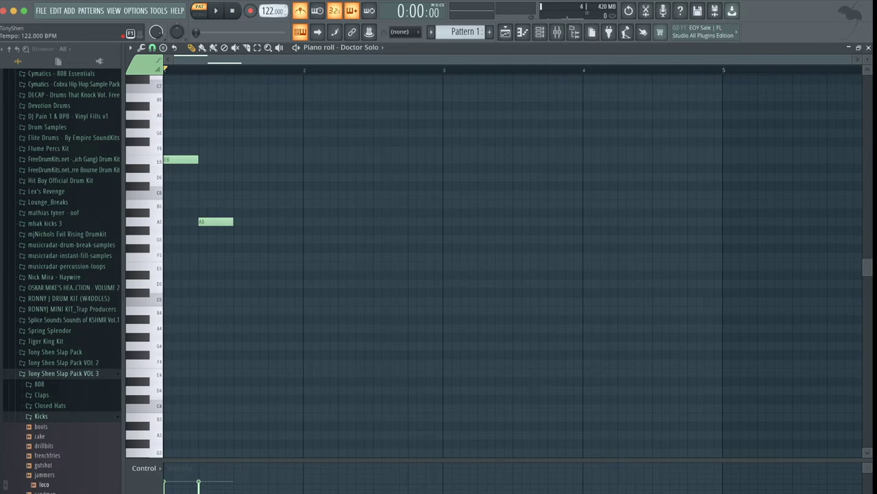
{"action": "left_click_drag", "start_coordinate": [271, 15], "coordinate": [271, 17]}
{"action": "key", "text": "space"}
{"action": "key", "text": "space"}
Step: Add one-beat F6 and D6 notes on beats 3 and 4 of bar 1 and play the pattern
{"action": "left_click", "coordinate": [236, 142]}
{"action": "left_click_drag", "start_coordinate": [231, 148], "coordinate": [229, 157]}
{"action": "left_click", "coordinate": [271, 177]}
{"action": "key", "text": "space"}
{"action": "key", "text": "space"}
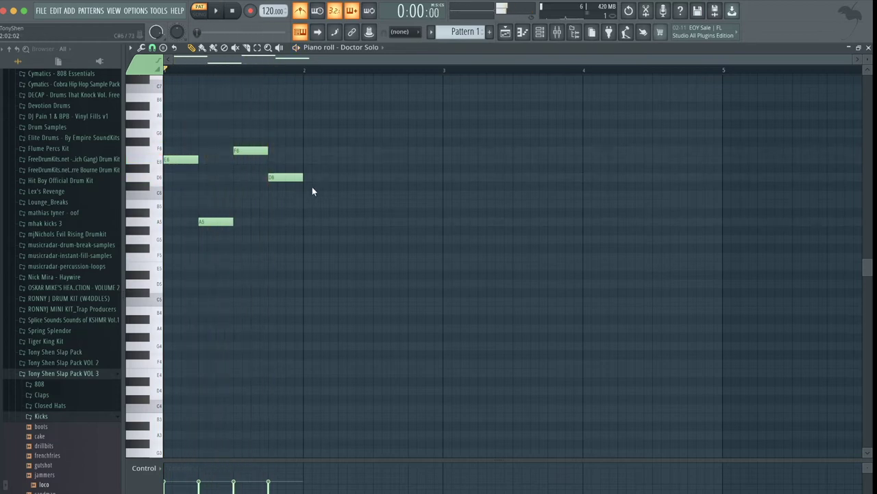
Step: Duplicate the four-note phrase into bar 2 and play it from bar 2
{"action": "left_click", "coordinate": [307, 159]}
{"action": "right_click", "coordinate": [312, 161]}
{"action": "key", "text": "ctrl+b"}
{"action": "left_click", "coordinate": [320, 105]}
{"action": "left_click", "coordinate": [305, 73]}
{"action": "key", "text": "space"}
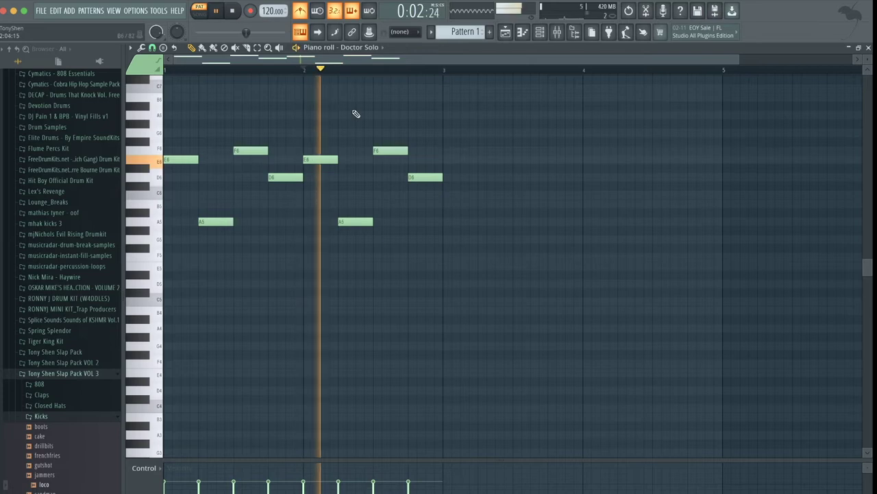
{"action": "key", "text": "space"}
Step: Raise the last note of bar 2 to F6 and play the phrase from bar 2
{"action": "scroll", "coordinate": [445, 152], "scroll_direction": "up", "scroll_amount": 3}
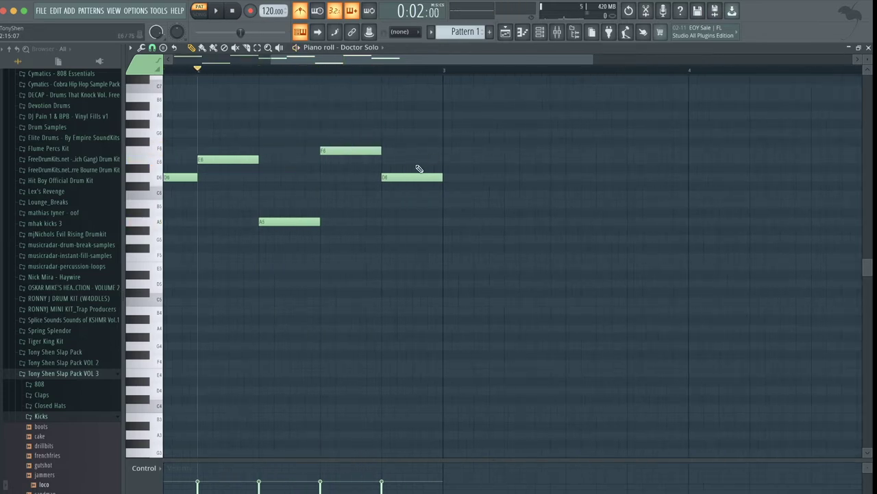
{"action": "left_click_drag", "start_coordinate": [400, 179], "coordinate": [401, 146]}
{"action": "scroll", "coordinate": [400, 145], "scroll_direction": "down", "scroll_amount": 3}
{"action": "key", "text": "space"}
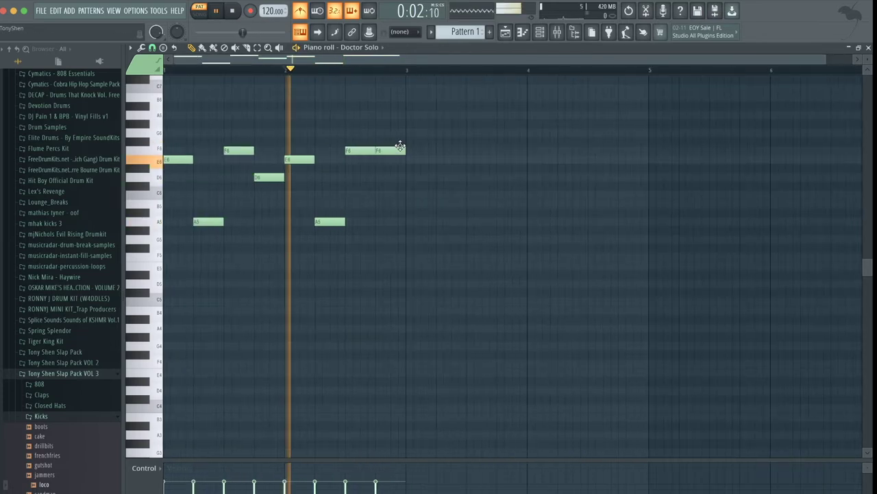
Step: Duplicate the two-bar melody into bars 3 and 4, and lower the last note of bar 3 to C6
{"action": "key", "text": "ctrl+b"}
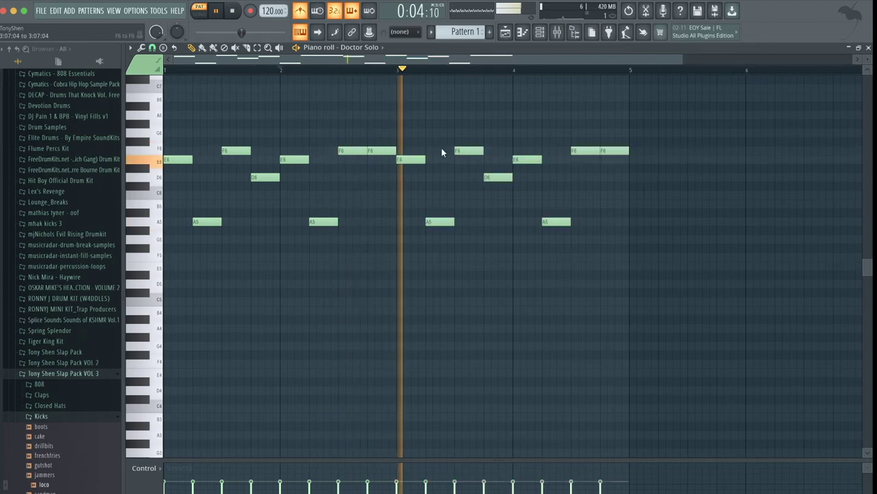
{"action": "scroll", "coordinate": [463, 206], "scroll_direction": "up", "scroll_amount": 2}
{"action": "key", "text": "space"}
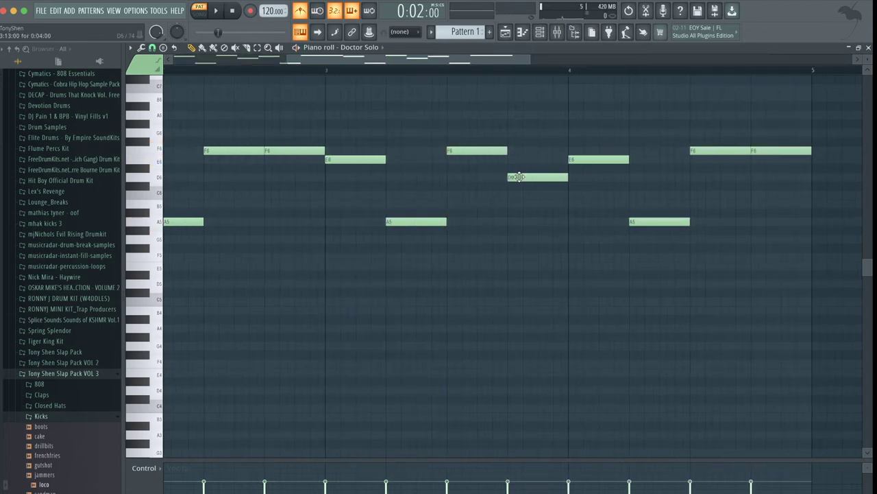
{"action": "left_click", "coordinate": [515, 177]}
{"action": "mouse_move", "coordinate": [552, 177]}
{"action": "left_mouse_down"}
{"action": "mouse_move", "coordinate": [554, 204]}
{"action": "mouse_move", "coordinate": [554, 194]}
{"action": "left_mouse_up"}
{"action": "scroll", "coordinate": [554, 194], "scroll_direction": "down", "scroll_amount": 4}
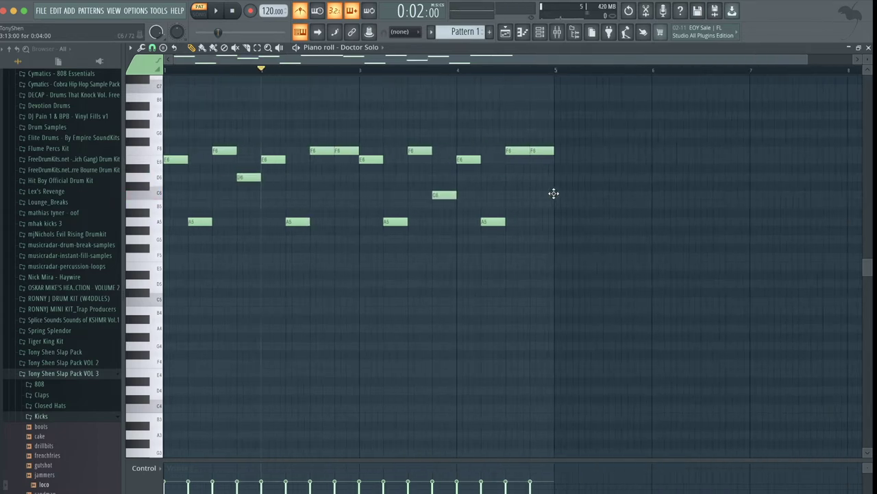
{"action": "left_click", "coordinate": [352, 71]}
{"action": "key", "text": "space"}
{"action": "scroll", "coordinate": [375, 116], "scroll_direction": "down", "scroll_amount": 1}
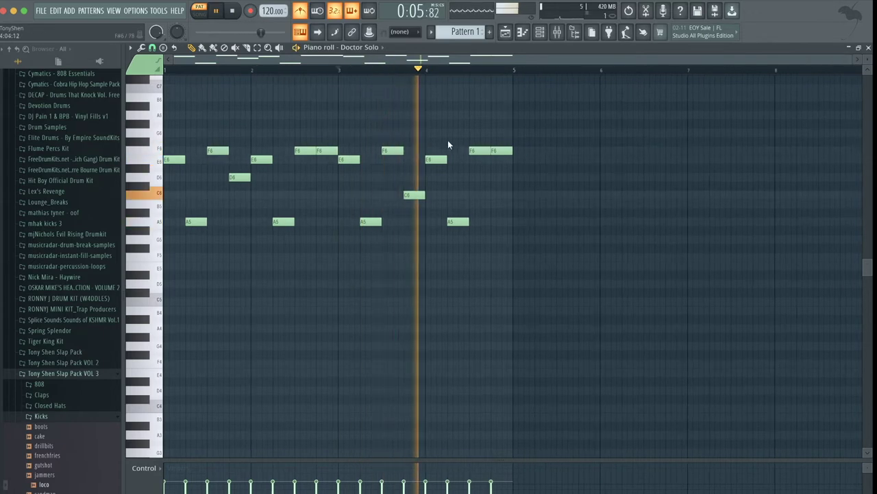
Step: Shorten the last F6 note of bar 4 to half a beat and add a half-beat A6 note after it
{"action": "scroll", "coordinate": [488, 171], "scroll_direction": "up", "scroll_amount": 2}
{"action": "key", "text": "space"}
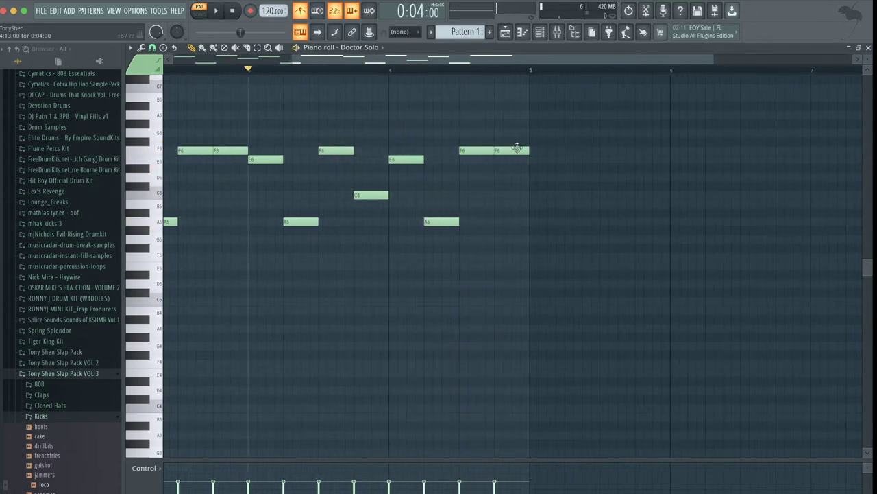
{"action": "left_click_drag", "start_coordinate": [530, 151], "coordinate": [512, 151]}
{"action": "left_click", "coordinate": [512, 118]}
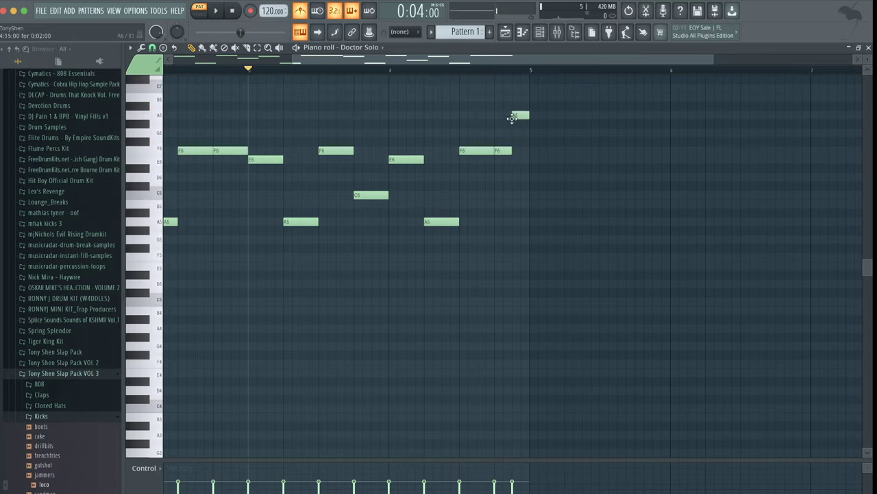
Step: Duplicate the four-bar melody into bars 5 to 8 and play it from bar 5
{"action": "key", "text": "ctrl+b"}
{"action": "scroll", "coordinate": [512, 118], "scroll_direction": "down", "scroll_amount": 5}
{"action": "key", "text": "ctrl+d"}
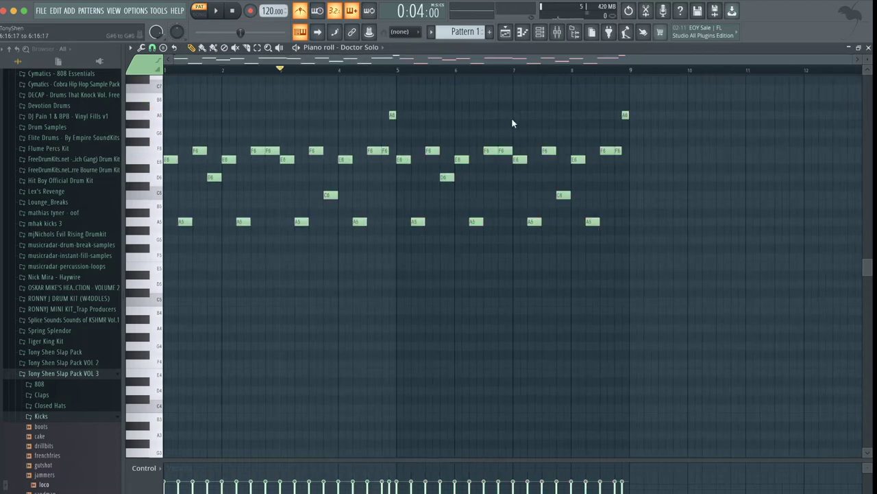
{"action": "left_click", "coordinate": [395, 68]}
{"action": "key", "text": "space"}
Step: Replace the single A5 note in bar 6 with two consecutive half-beat A5 notes and listen back
{"action": "scroll", "coordinate": [446, 137], "scroll_direction": "up", "scroll_amount": 3}
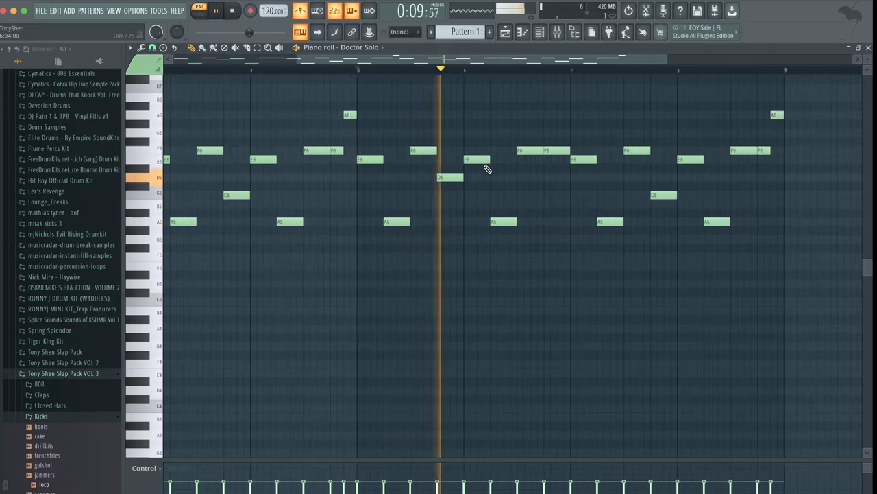
{"action": "scroll", "coordinate": [505, 198], "scroll_direction": "up", "scroll_amount": 2}
{"action": "key", "text": "space"}
{"action": "left_click_drag", "start_coordinate": [474, 219], "coordinate": [443, 220]}
{"action": "left_click", "coordinate": [457, 223]}
{"action": "key", "text": "space"}
{"action": "scroll", "coordinate": [443, 223], "scroll_direction": "down", "scroll_amount": 2}
{"action": "scroll", "coordinate": [443, 224], "scroll_direction": "down", "scroll_amount": 2}
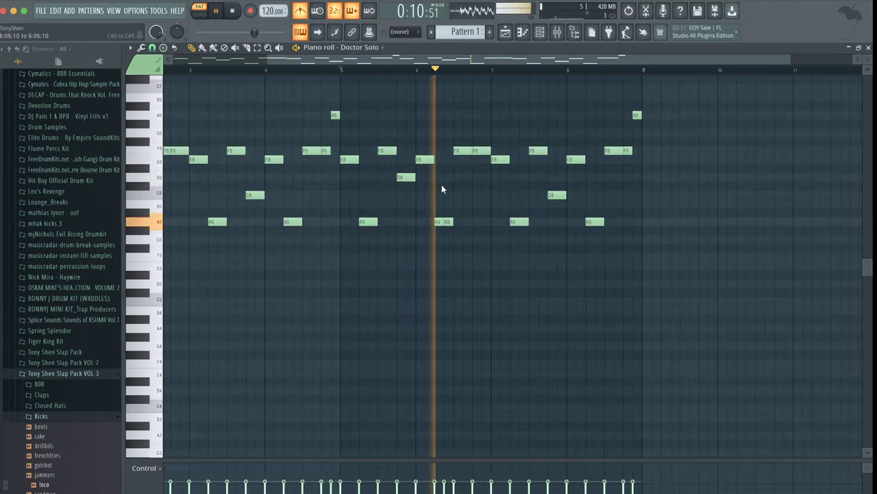
Step: Play the melody from bar 7 and try shortening the F6 note in that bar
{"action": "scroll", "coordinate": [441, 184], "scroll_direction": "up", "scroll_amount": 1}
{"action": "scroll", "coordinate": [526, 173], "scroll_direction": "up", "scroll_amount": 6}
{"action": "key", "text": "space"}
{"action": "scroll", "coordinate": [603, 117], "scroll_direction": "down", "scroll_amount": 6}
{"action": "left_click", "coordinate": [568, 69]}
{"action": "key", "text": "space"}
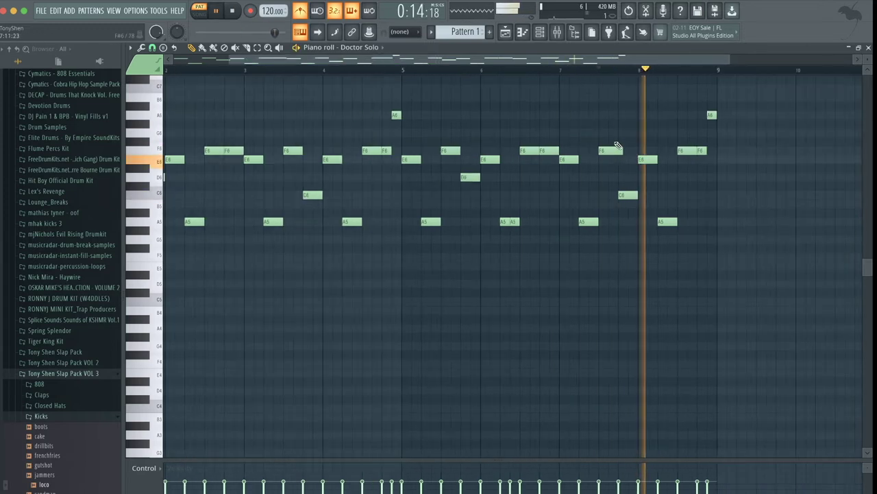
{"action": "left_click_drag", "start_coordinate": [621, 150], "coordinate": [612, 150]}
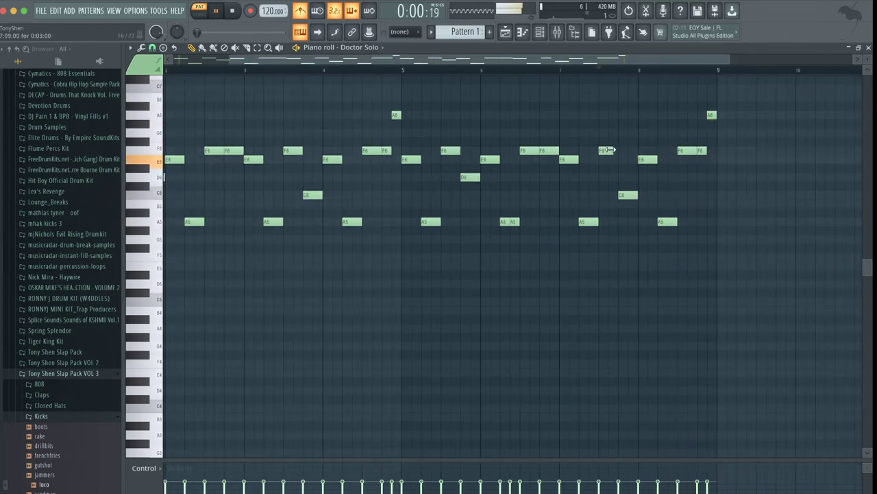
Step: Turn off the metronome while the melody plays
{"action": "left_click", "coordinate": [300, 11]}
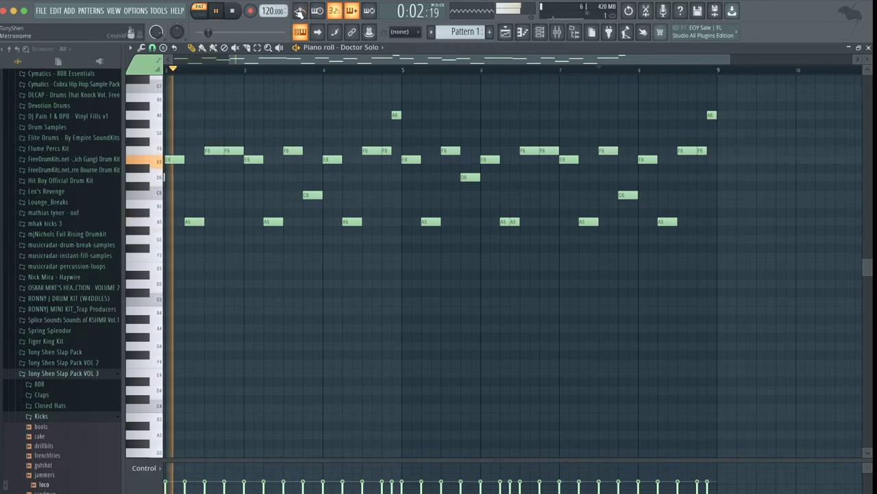
Step: Stop playback and randomize the melody's note velocities with a velocity level of -20% and Bipolar enabled
{"action": "scroll", "coordinate": [327, 124], "scroll_direction": "down", "scroll_amount": 2}
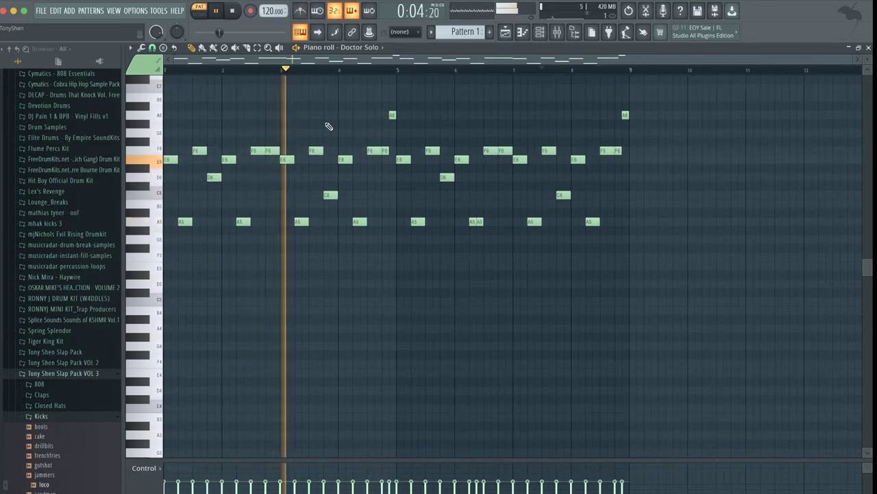
{"action": "key", "text": "space"}
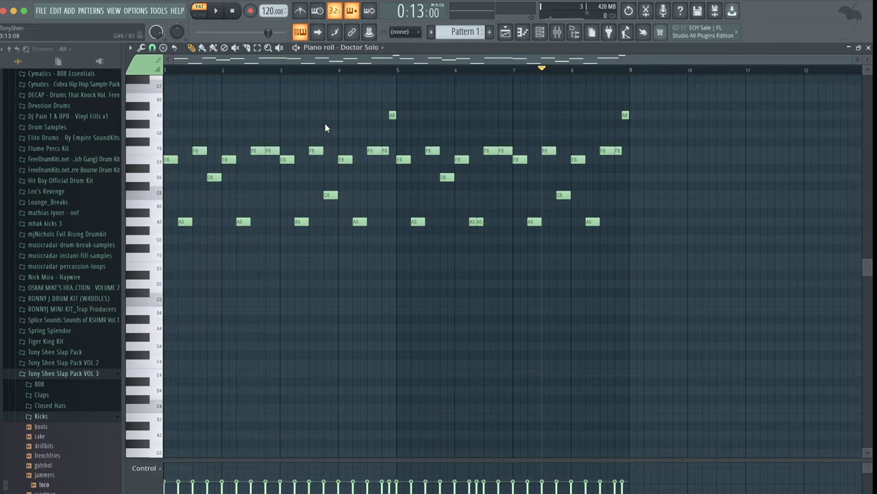
{"action": "key", "text": "alt+r"}
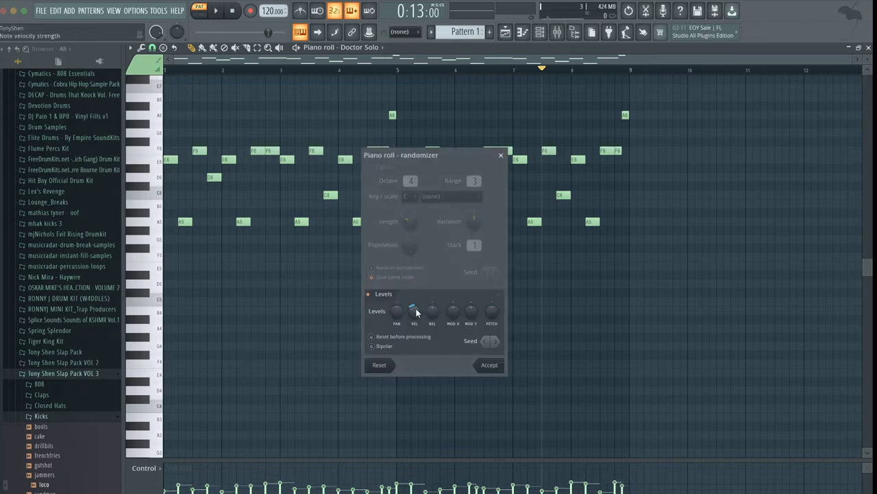
{"action": "mouse_move", "coordinate": [414, 310]}
{"action": "left_mouse_down"}
{"action": "mouse_move", "coordinate": [414, 326]}
{"action": "mouse_move", "coordinate": [411, 304]}
{"action": "left_mouse_up"}
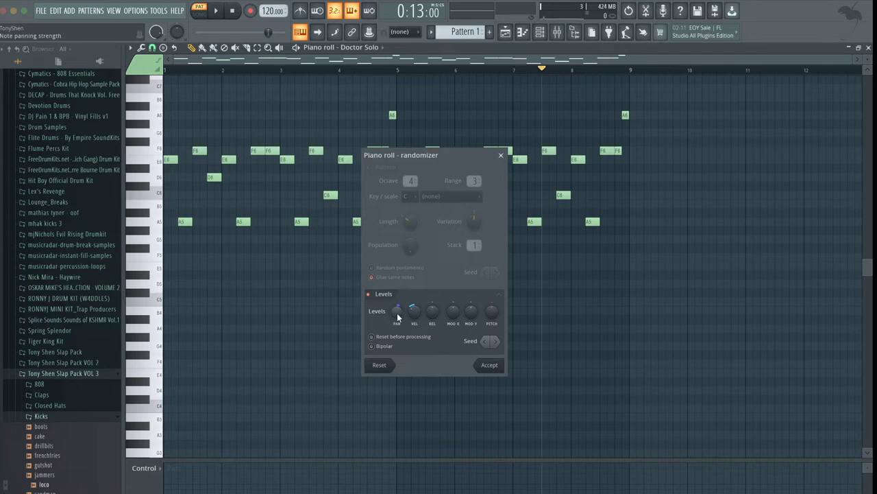
{"action": "left_click", "coordinate": [371, 346]}
{"action": "left_click_drag", "start_coordinate": [414, 309], "coordinate": [414, 318]}
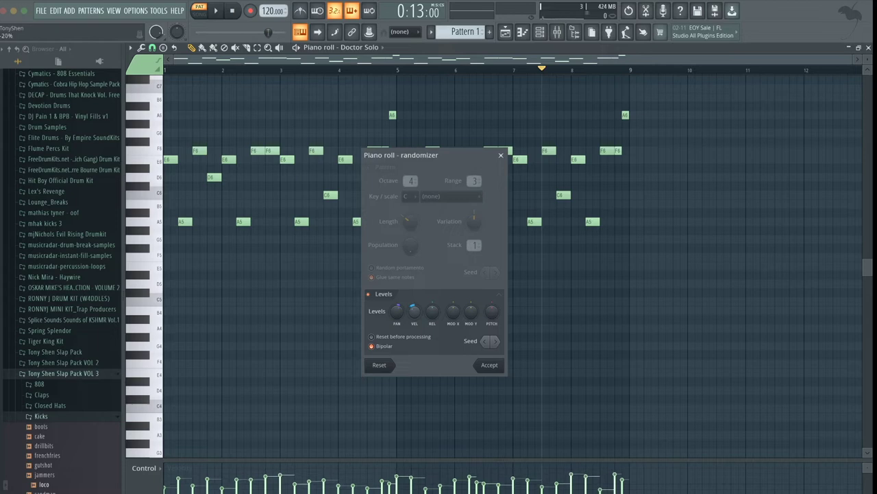
{"action": "left_click", "coordinate": [490, 364]}
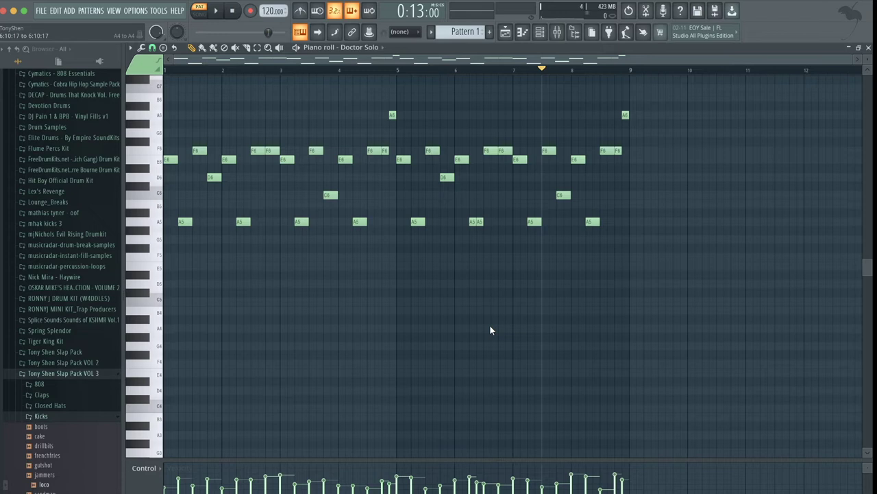
Step: Play the melody and apply the note-level randomizer again with its current settings, then stop playback
{"action": "key", "text": "space"}
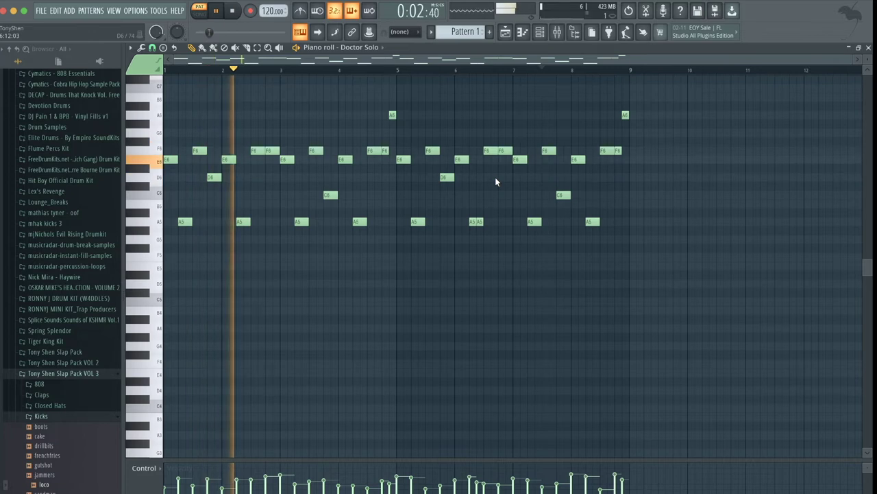
{"action": "key", "text": "alt+r"}
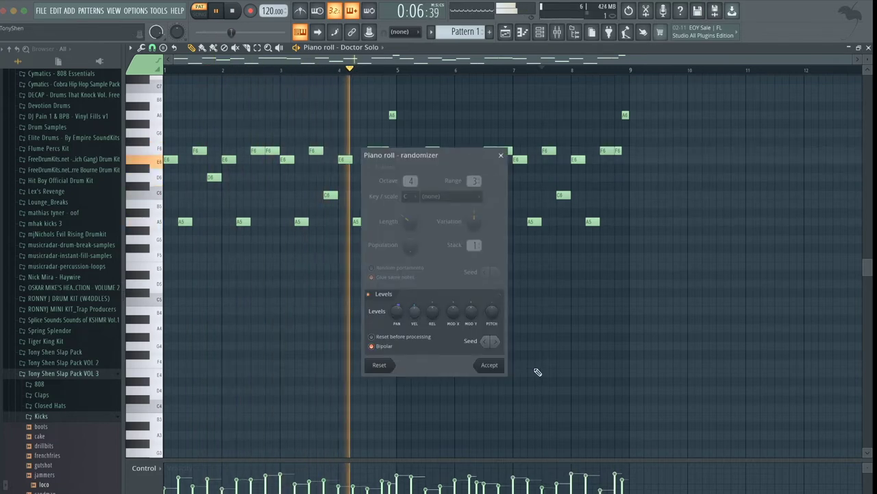
{"action": "left_click", "coordinate": [488, 365]}
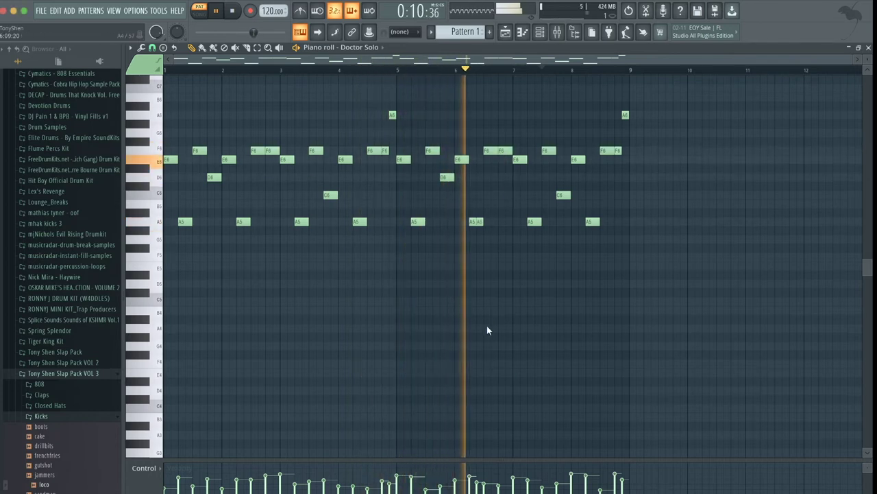
{"action": "key", "text": "space"}
Step: Route the Doctor Solo channel to mixer Insert 1
{"action": "left_click", "coordinate": [539, 32]}
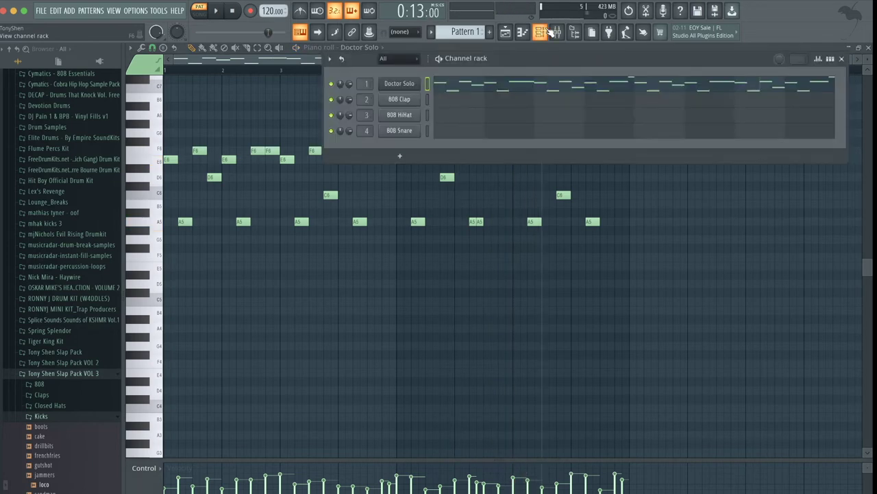
{"action": "left_click", "coordinate": [558, 32]}
{"action": "left_click", "coordinate": [198, 147]}
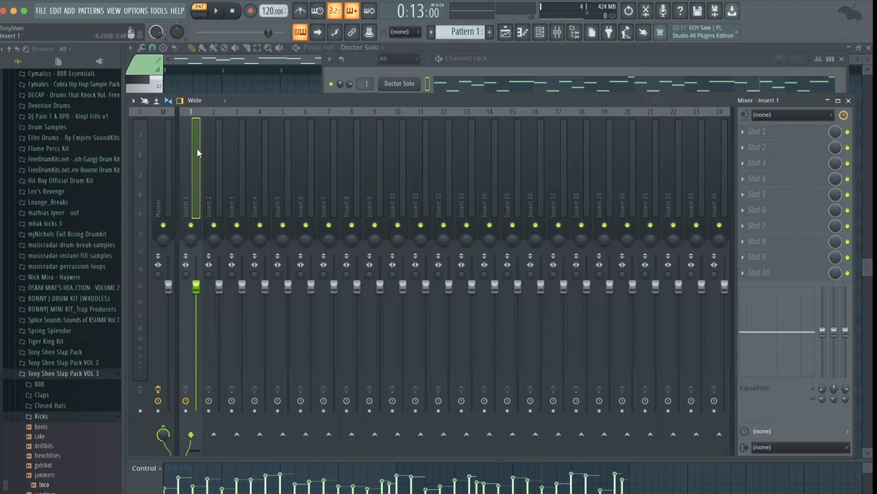
{"action": "key", "text": "ctrl+l"}
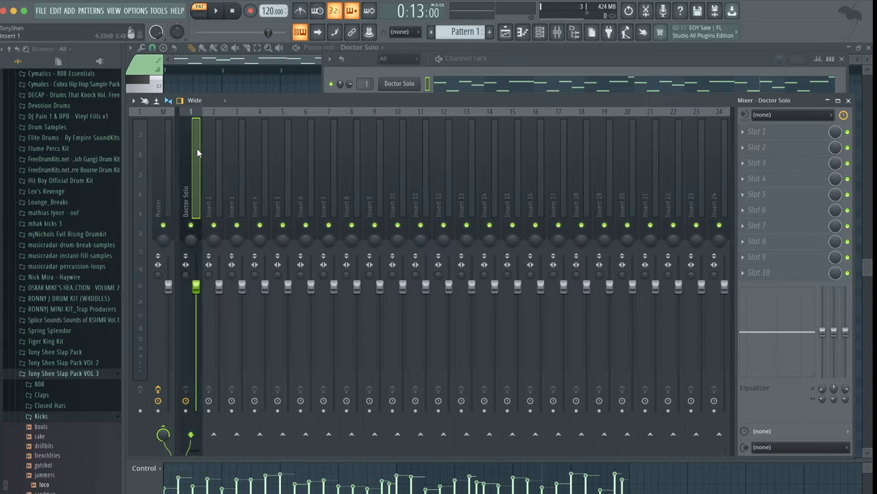
Step: Adjust the Doctor Solo channel volume and play the melody to check its level in the mixer
{"action": "left_click", "coordinate": [473, 57]}
{"action": "key", "text": "space"}
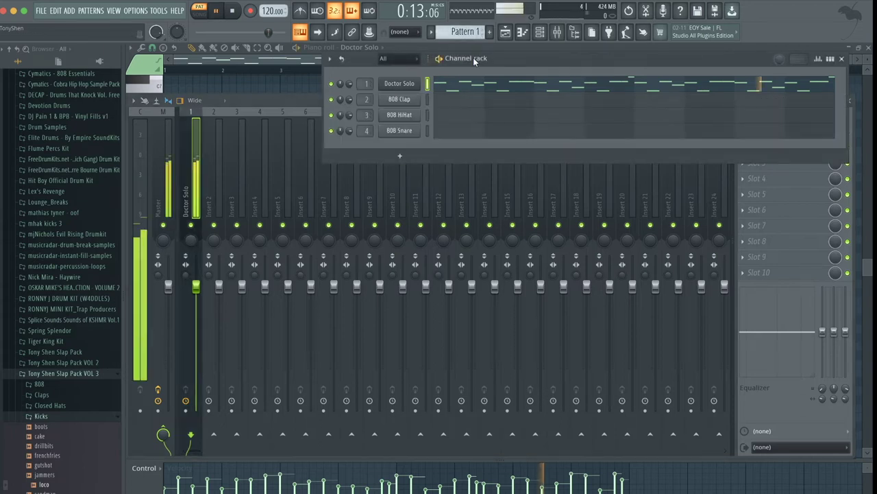
{"action": "key", "text": "space"}
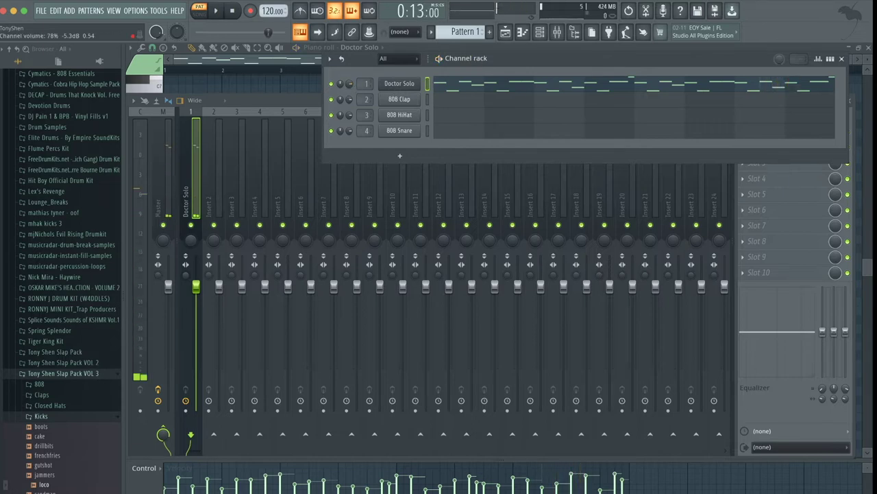
{"action": "key", "text": "space"}
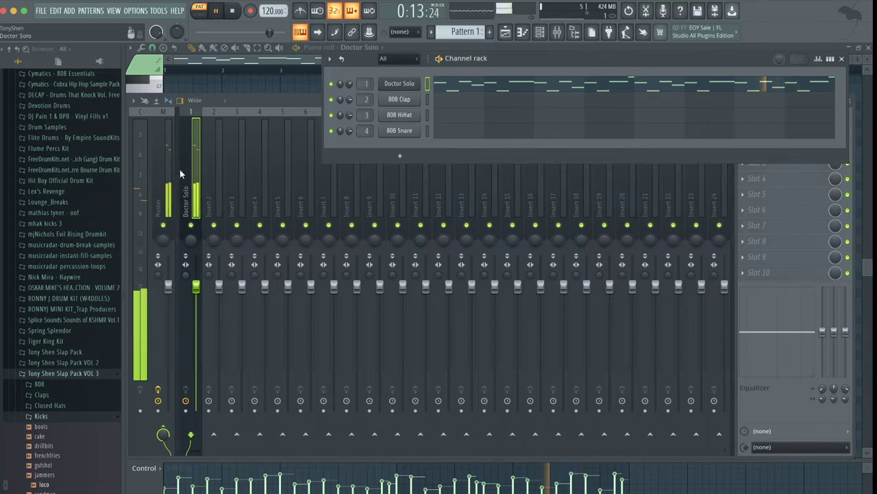
{"action": "left_click", "coordinate": [191, 172]}
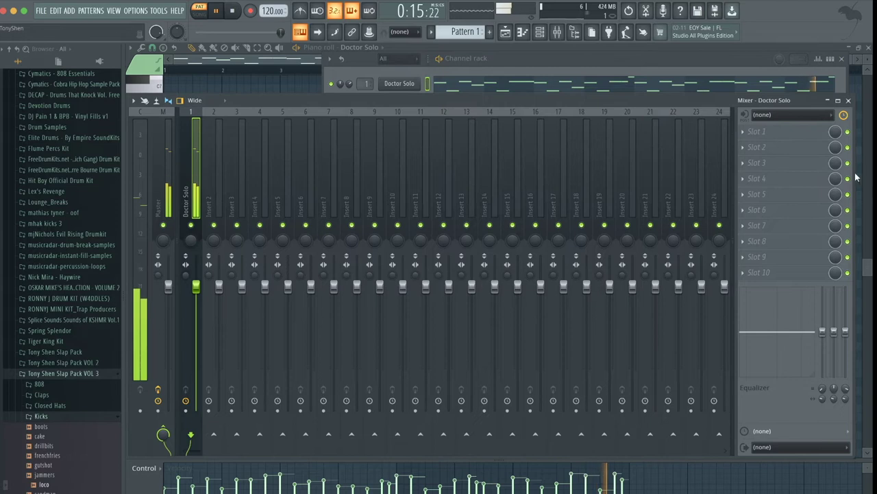
{"action": "key", "text": "space"}
Step: Add Fruity Chorus to slot 1 of the Doctor Solo mixer track and choose its Poly Chorus preset during playback
{"action": "left_click", "coordinate": [781, 132]}
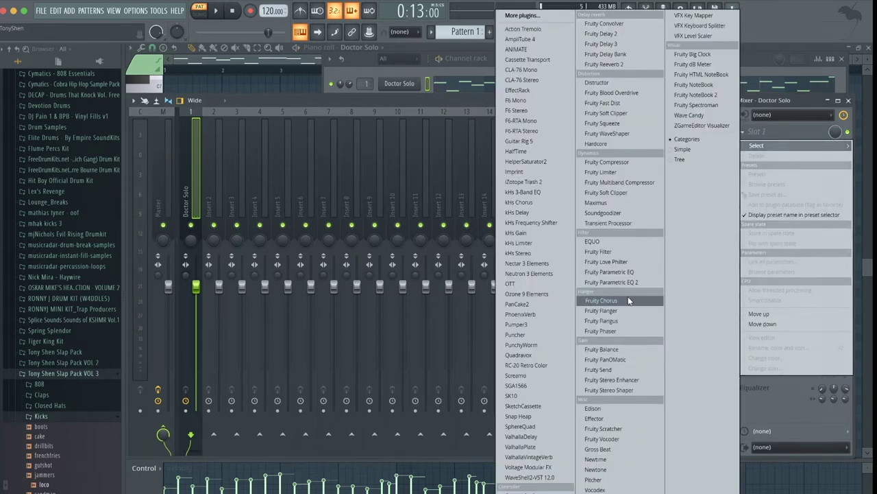
{"action": "left_click", "coordinate": [602, 300]}
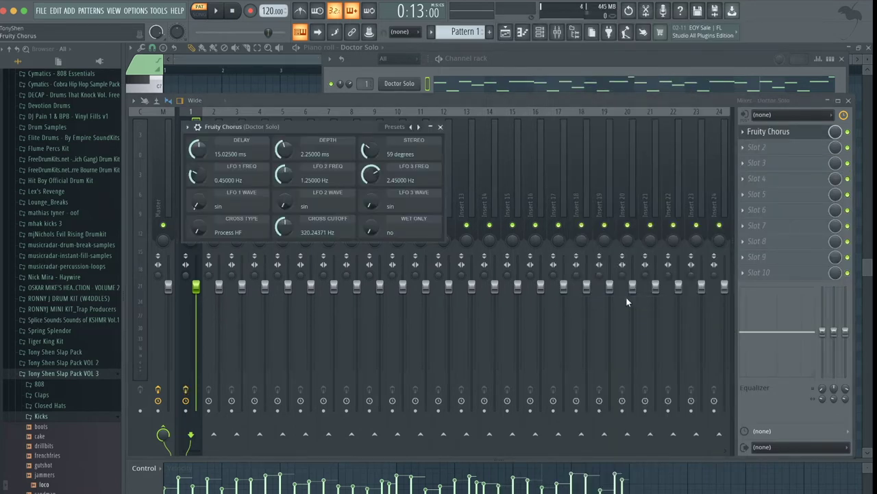
{"action": "key", "text": "space"}
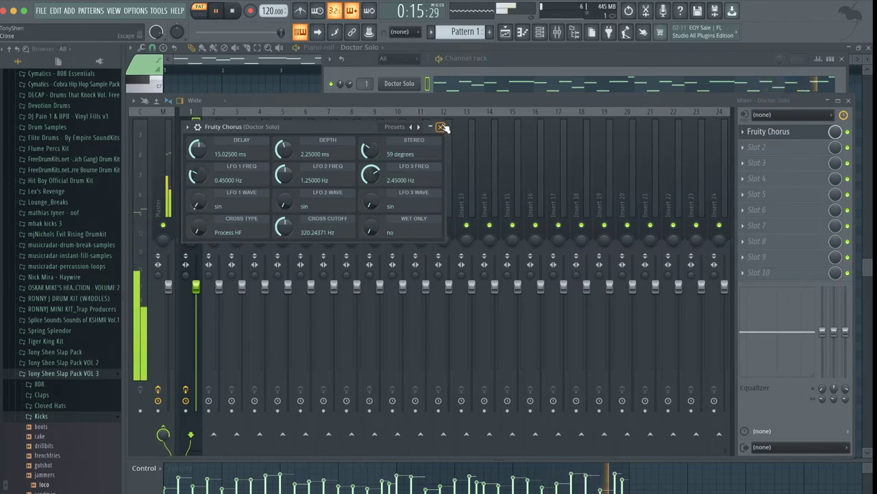
{"action": "left_click", "coordinate": [411, 127]}
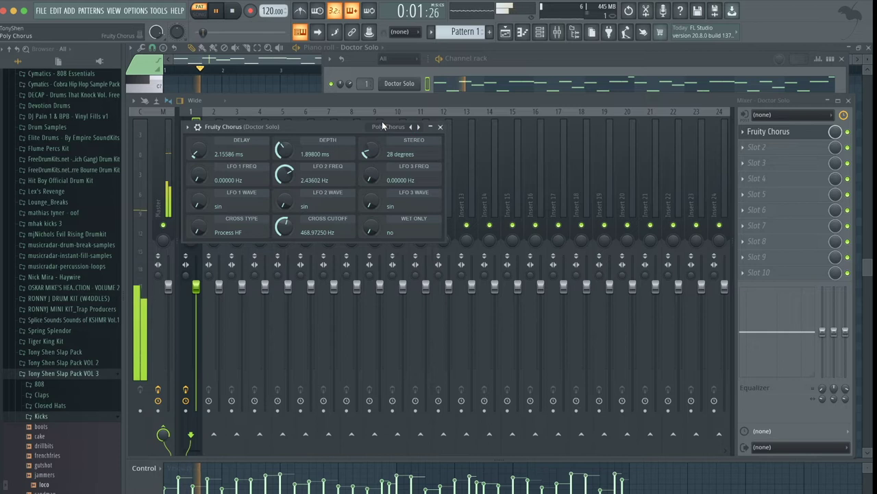
{"action": "left_click", "coordinate": [441, 127]}
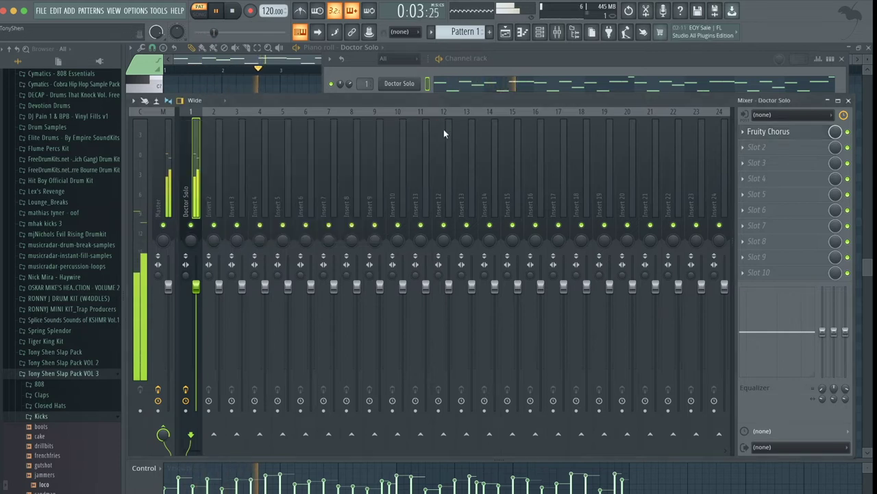
{"action": "key", "text": "space"}
Step: Add Fruity Delay 3 to slot 2 of the Doctor Solo track and set its feedback level to 14.5%
{"action": "left_click", "coordinate": [782, 146]}
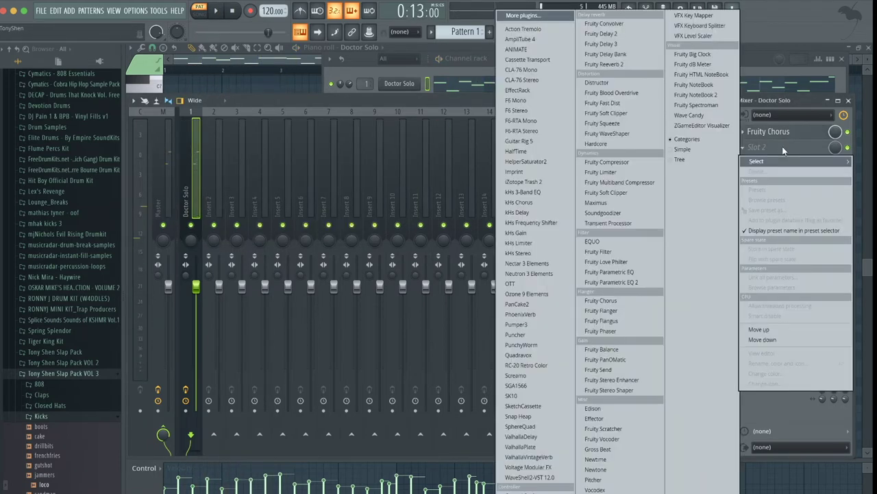
{"action": "left_click", "coordinate": [634, 45]}
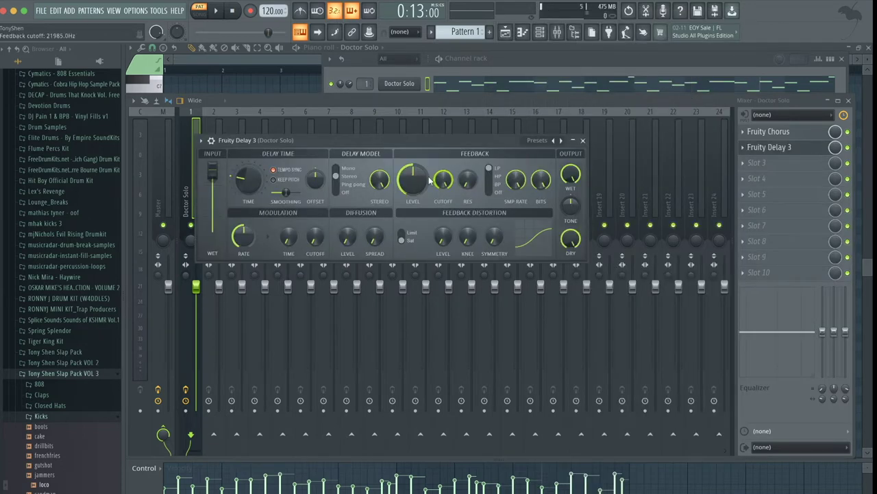
{"action": "left_click_drag", "start_coordinate": [423, 142], "coordinate": [445, 145]}
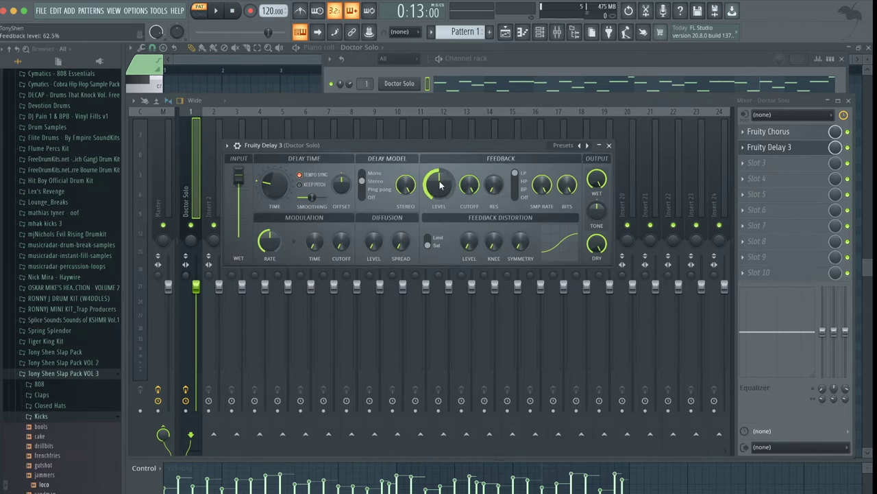
{"action": "left_click_drag", "start_coordinate": [439, 180], "coordinate": [441, 185]}
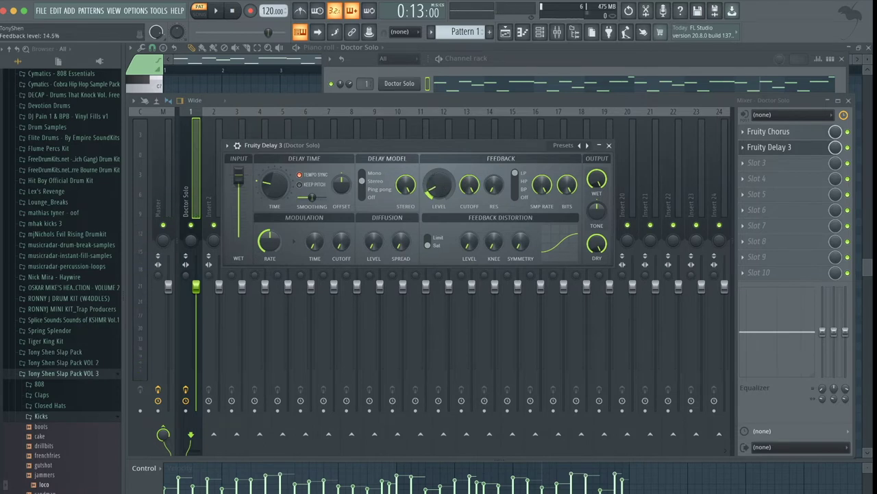
Step: Audition the melody while setting the delay's wet output to 67.2% and its delay time to 3:0
{"action": "key", "text": "space"}
{"action": "left_click_drag", "start_coordinate": [597, 180], "coordinate": [597, 193]}
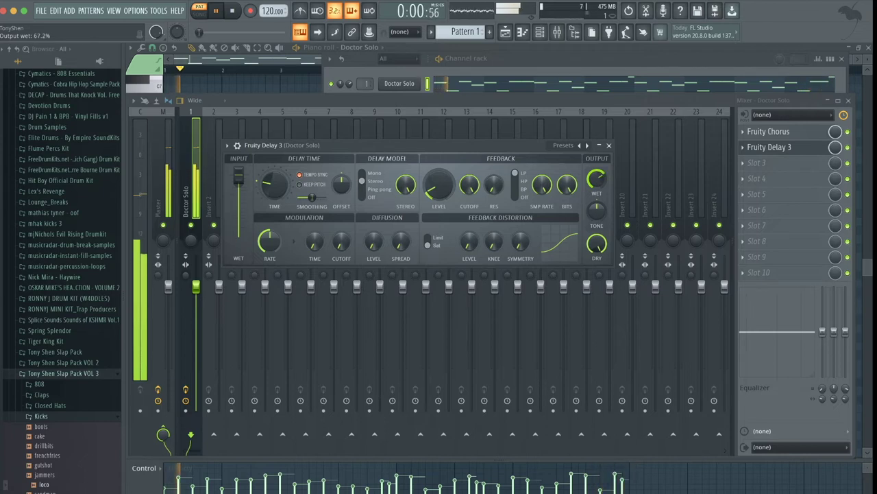
{"action": "key", "text": "space"}
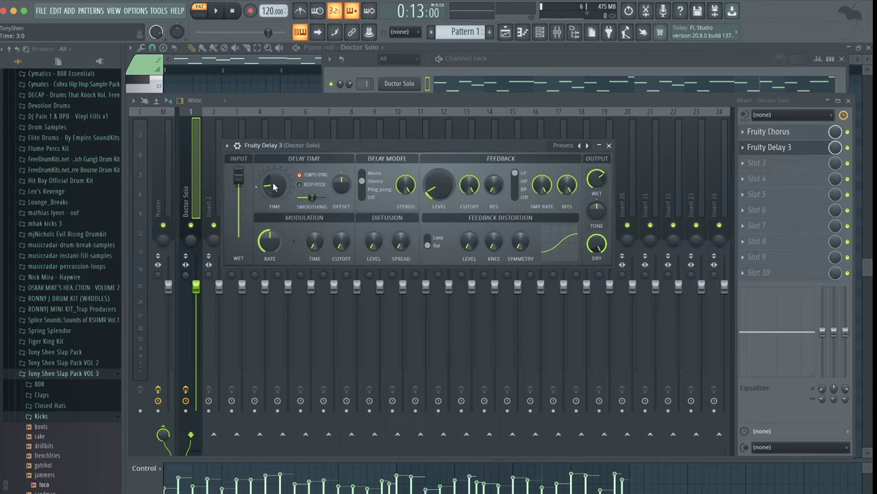
{"action": "key", "text": "space"}
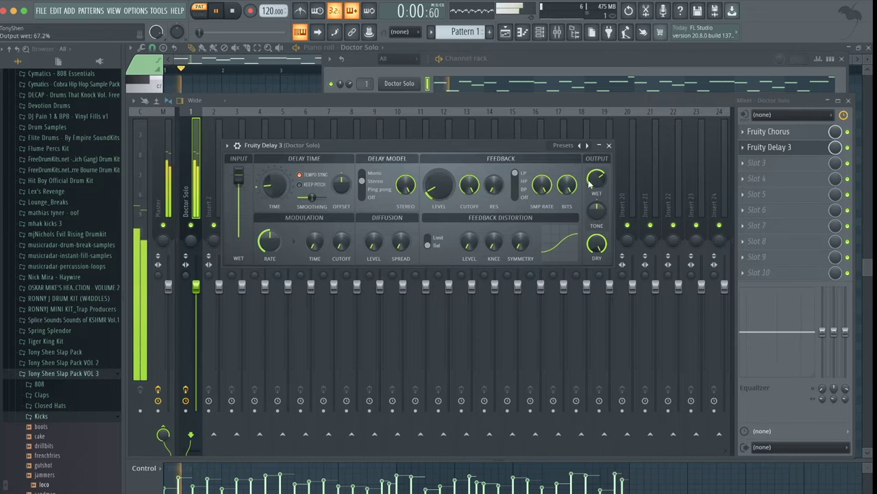
{"action": "key", "text": "space"}
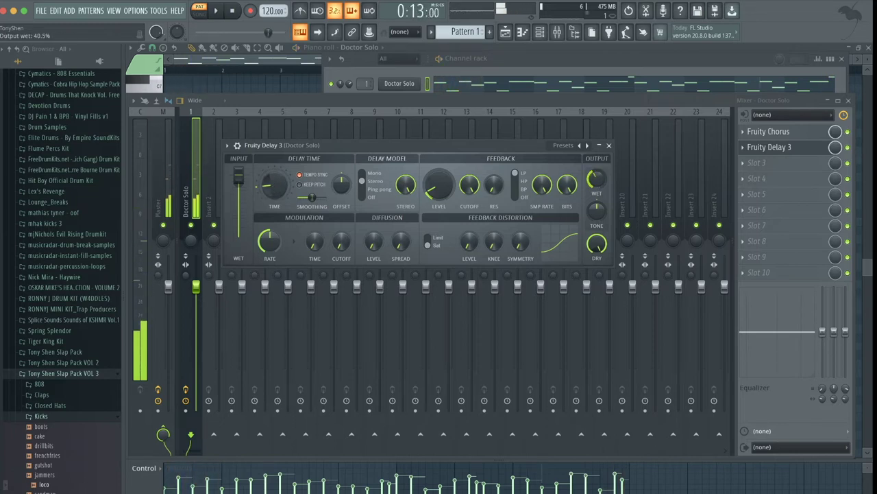
Step: Set the delay's wet output to 14.8% and its feedback level to 14.3% while playing the melody, and close the plugin
{"action": "left_click_drag", "start_coordinate": [596, 180], "coordinate": [597, 185]}
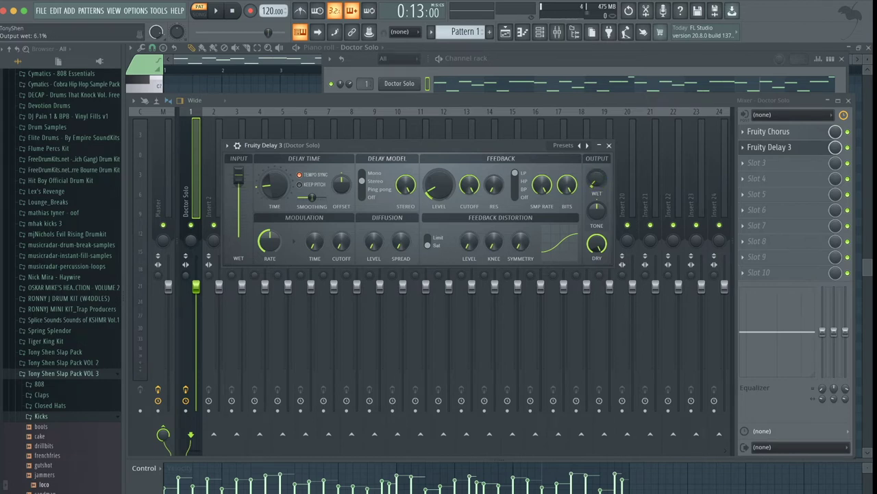
{"action": "left_click_drag", "start_coordinate": [596, 182], "coordinate": [596, 176]}
{"action": "key", "text": "space"}
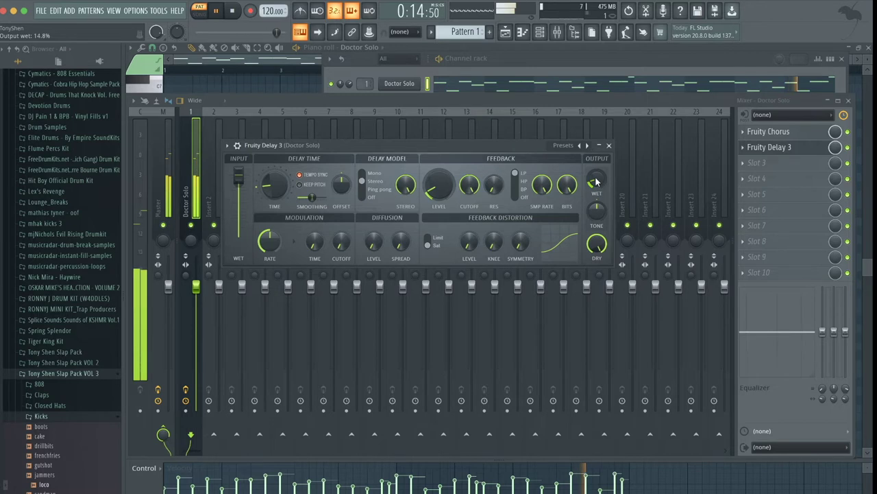
{"action": "left_click_drag", "start_coordinate": [440, 179], "coordinate": [442, 187]}
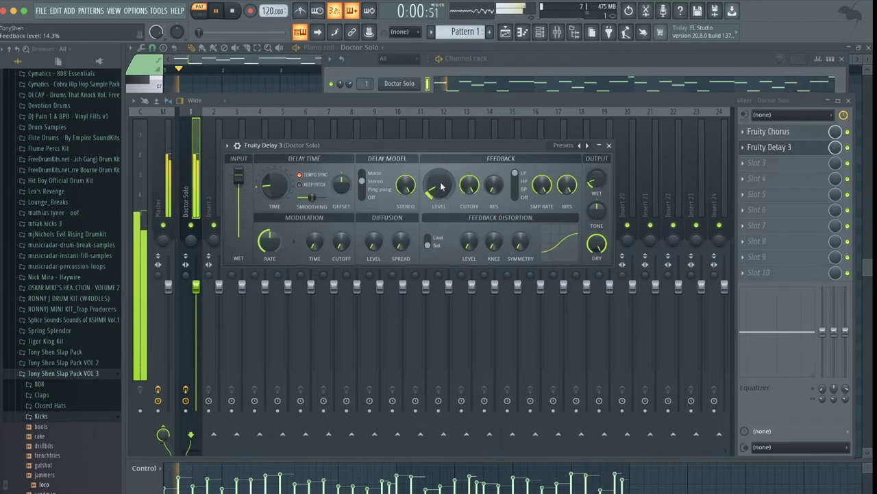
{"action": "left_click", "coordinate": [609, 145]}
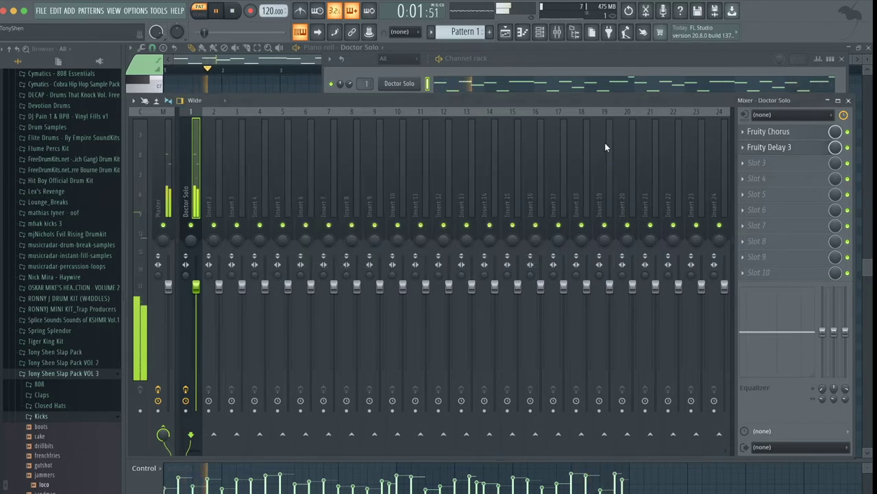
Step: Add Fruity Reeverb 2 to slot 3 of the Doctor Solo track with room size 65 and wet level 54%, auditioning it during playback
{"action": "left_click", "coordinate": [781, 165]}
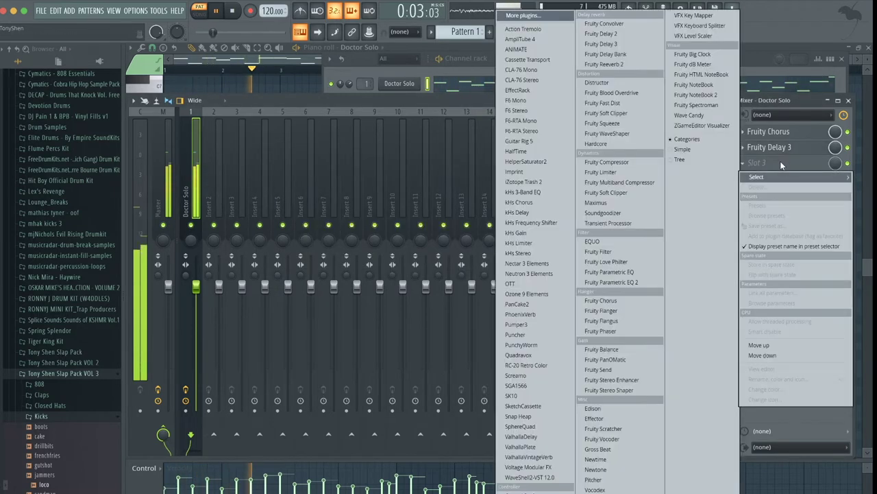
{"action": "left_click", "coordinate": [618, 63]}
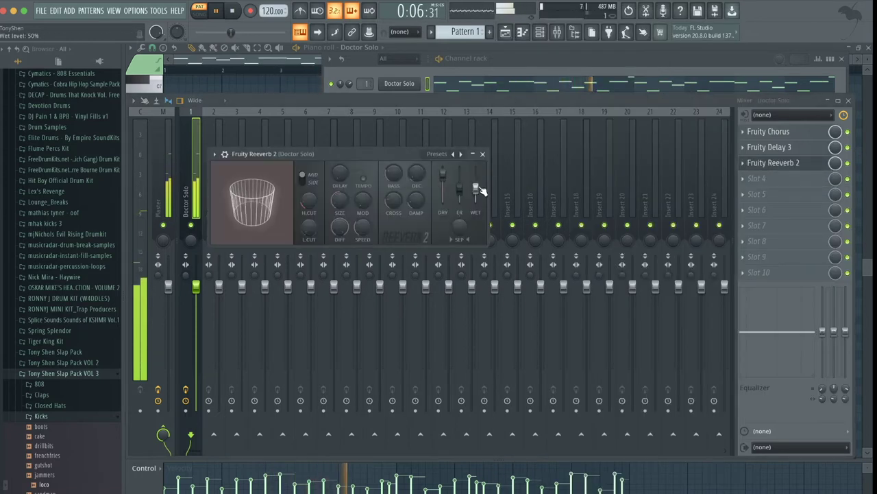
{"action": "left_click_drag", "start_coordinate": [341, 199], "coordinate": [341, 185]}
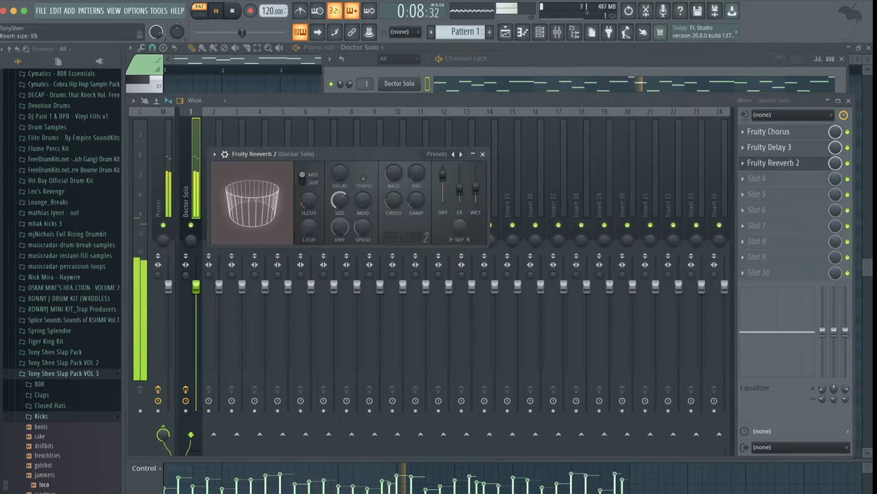
{"action": "left_click_drag", "start_coordinate": [476, 196], "coordinate": [475, 185]}
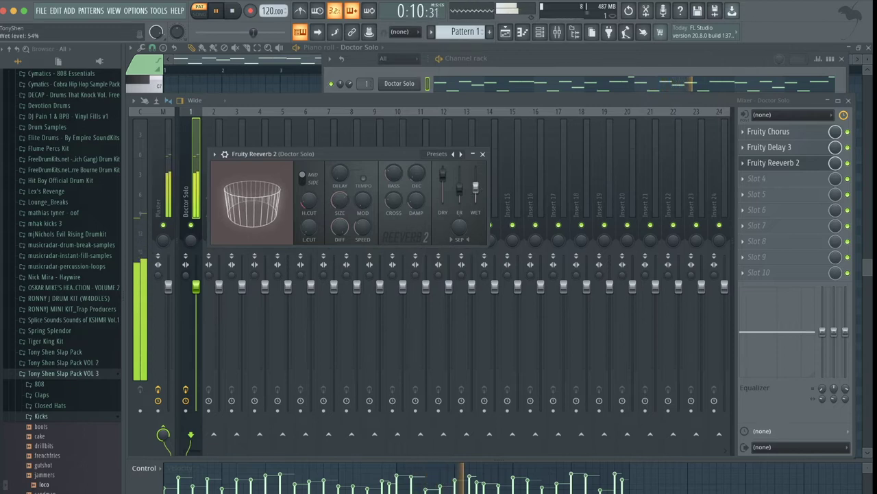
{"action": "left_click", "coordinate": [482, 153]}
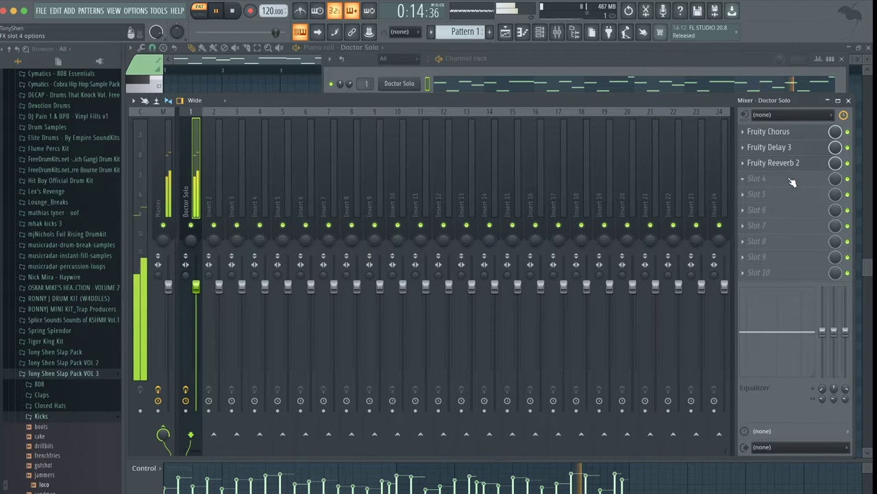
{"action": "key", "text": "space"}
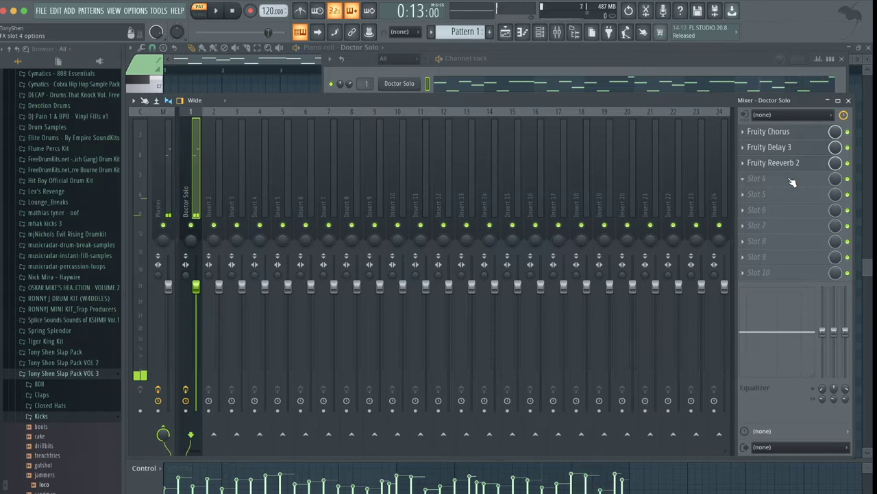
Step: Add Fruity Parametric EQ 2 to slot 4 and cut the melody's lows by lowering band 1 fully at about 200 Hz
{"action": "left_click", "coordinate": [790, 180]}
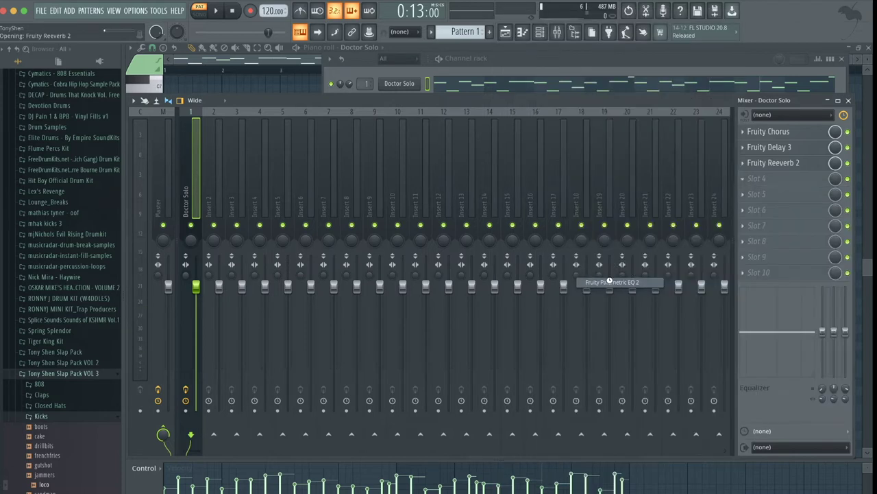
{"action": "left_click", "coordinate": [610, 281]}
{"action": "left_click_drag", "start_coordinate": [271, 252], "coordinate": [311, 299]}
{"action": "key", "text": "space"}
{"action": "key", "text": "space"}
Step: Lower the EQ's band 7 high shelf to -3.7 dB at 5658 Hz, check it in playback, and close the plugin
{"action": "mouse_move", "coordinate": [410, 252]}
{"action": "left_mouse_down"}
{"action": "mouse_move", "coordinate": [412, 242]}
{"action": "mouse_move", "coordinate": [407, 261]}
{"action": "left_mouse_up"}
{"action": "key", "text": "space"}
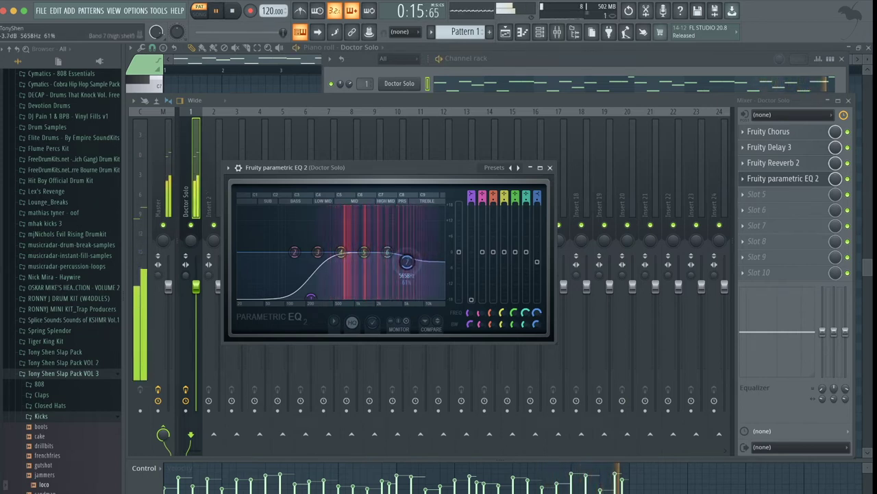
{"action": "left_click", "coordinate": [550, 168]}
Step: Lower the volume fader of the Doctor Solo mixer track and play the melody at the reduced level
{"action": "key", "text": "space"}
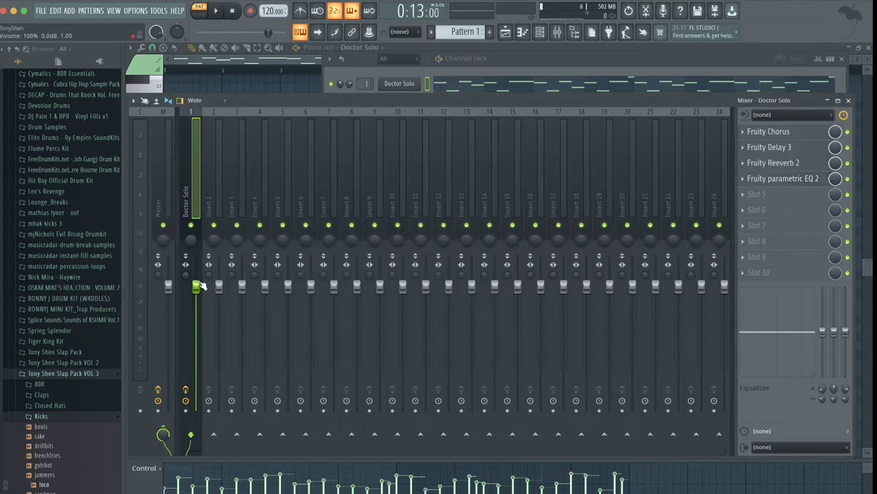
{"action": "left_click_drag", "start_coordinate": [196, 287], "coordinate": [196, 346]}
{"action": "key", "text": "space"}
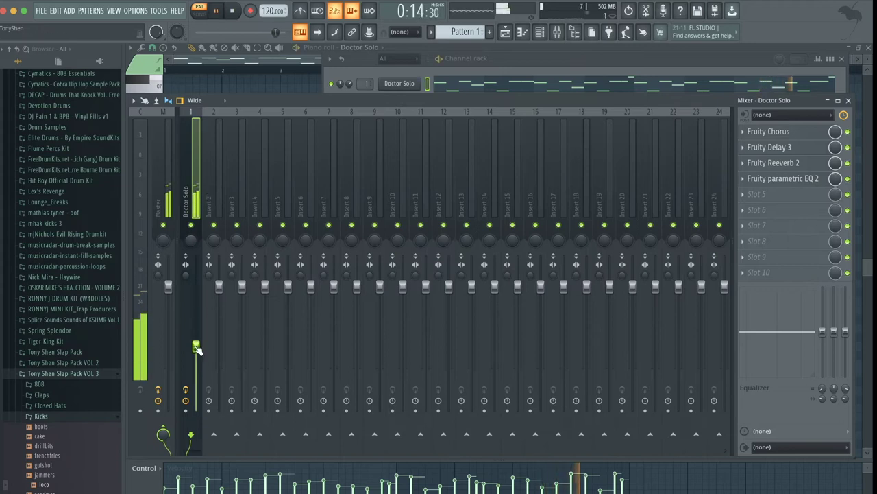
Step: Replace the 808 Clap channel's sample with the gutshot kick from the Slap Pack VOL 3 Kicks folder
{"action": "left_click", "coordinate": [513, 56]}
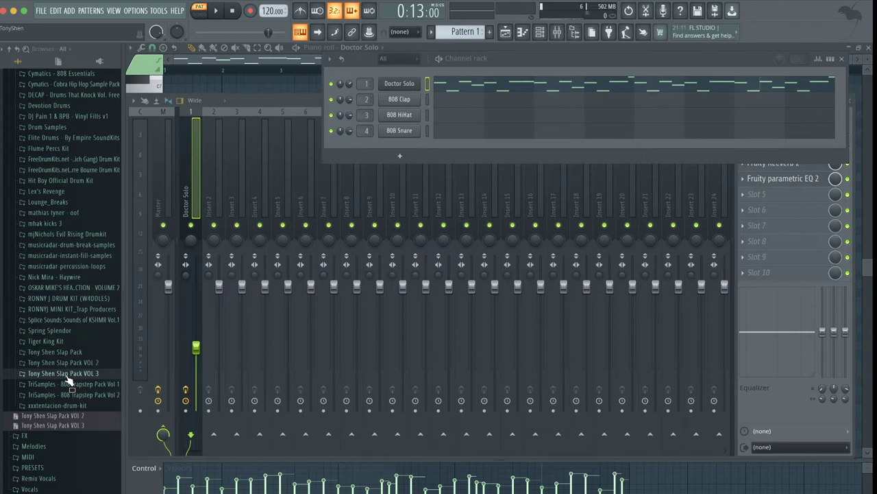
{"action": "left_click", "coordinate": [65, 373]}
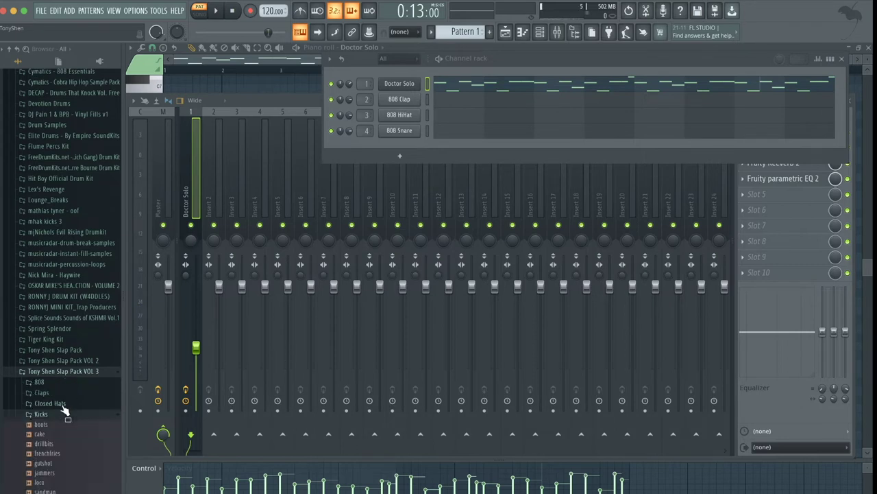
{"action": "scroll", "coordinate": [62, 418], "scroll_direction": "down", "scroll_amount": 2}
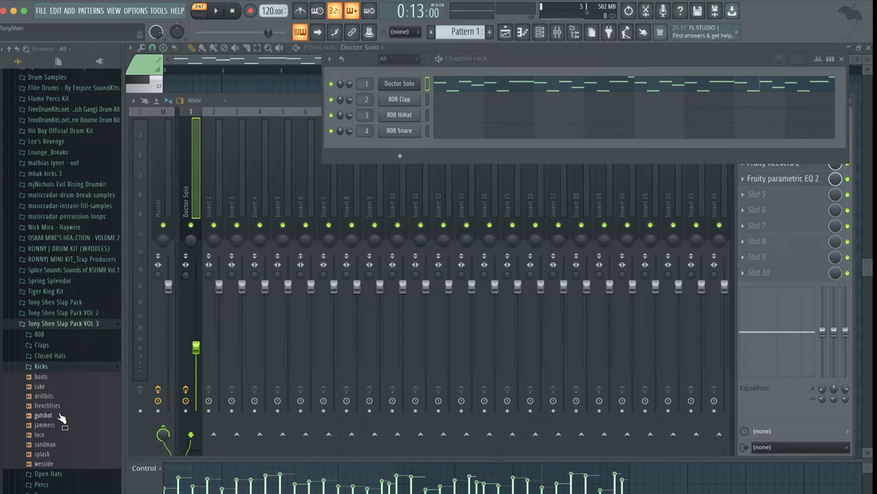
{"action": "left_click_drag", "start_coordinate": [62, 419], "coordinate": [392, 101]}
Step: Audition snares from the Slap Pack VOL 3 Snares folder and replace the 808 HiHat channel's sample with wood
{"action": "left_click", "coordinate": [85, 323]}
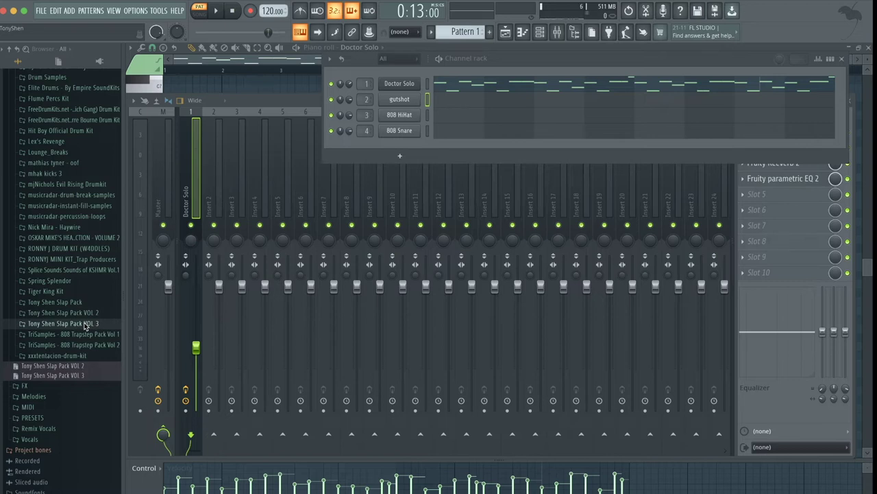
{"action": "left_click", "coordinate": [64, 323]}
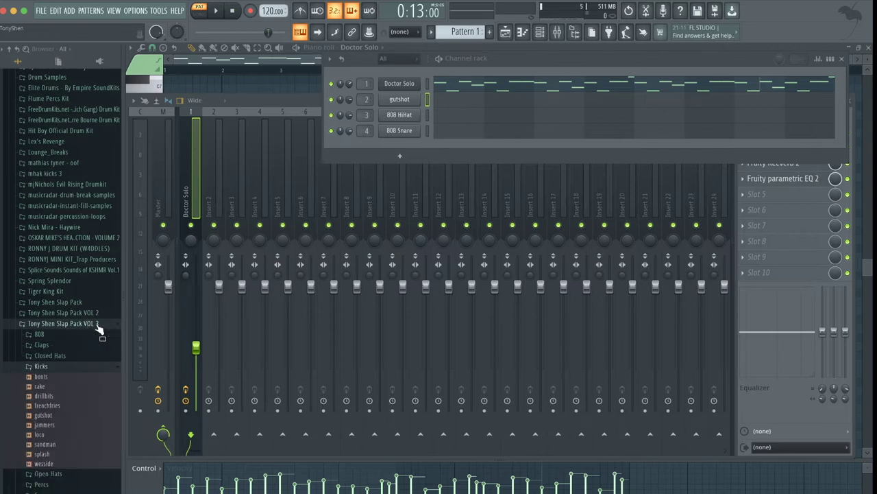
{"action": "left_click", "coordinate": [68, 368]}
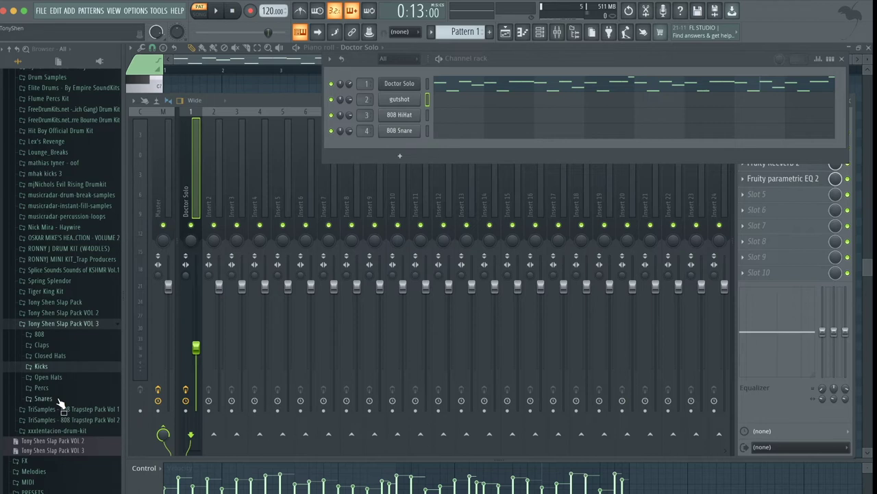
{"action": "left_click", "coordinate": [60, 399]}
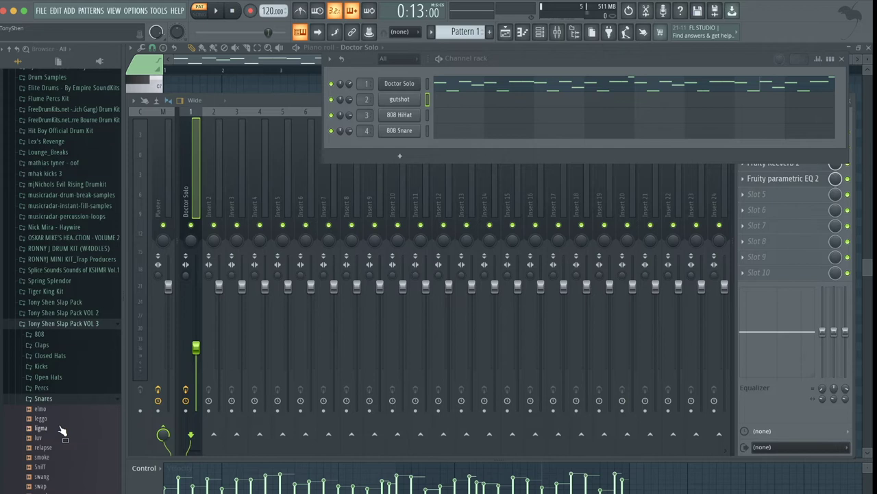
{"action": "scroll", "coordinate": [61, 430], "scroll_direction": "down", "scroll_amount": 1}
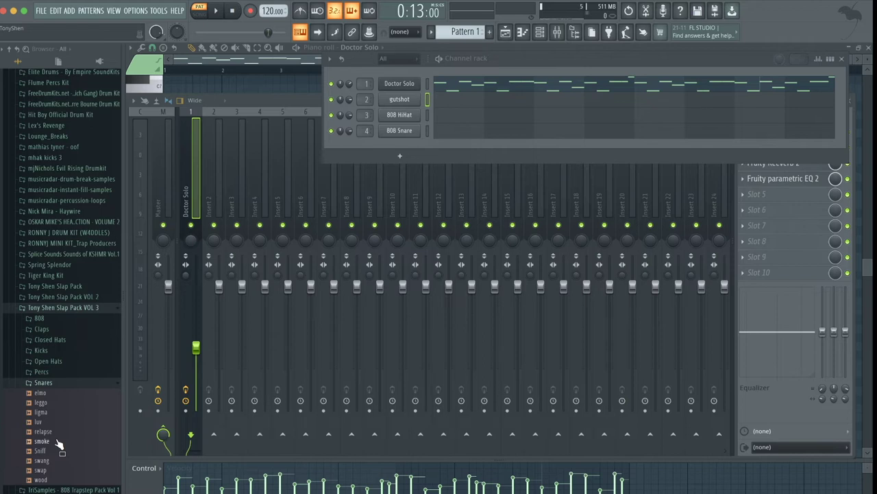
{"action": "left_click", "coordinate": [45, 405]}
{"action": "left_click", "coordinate": [42, 462]}
{"action": "left_click", "coordinate": [41, 471]}
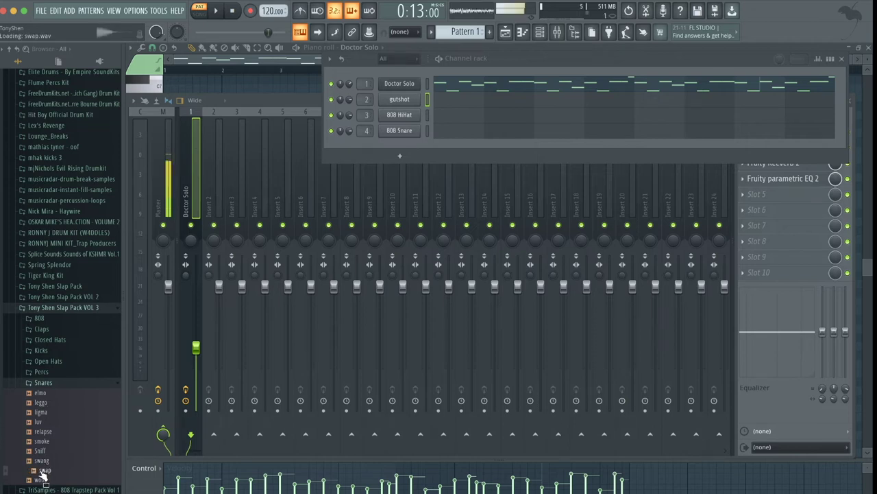
{"action": "left_click", "coordinate": [40, 481]}
{"action": "left_click_drag", "start_coordinate": [40, 480], "coordinate": [406, 117]}
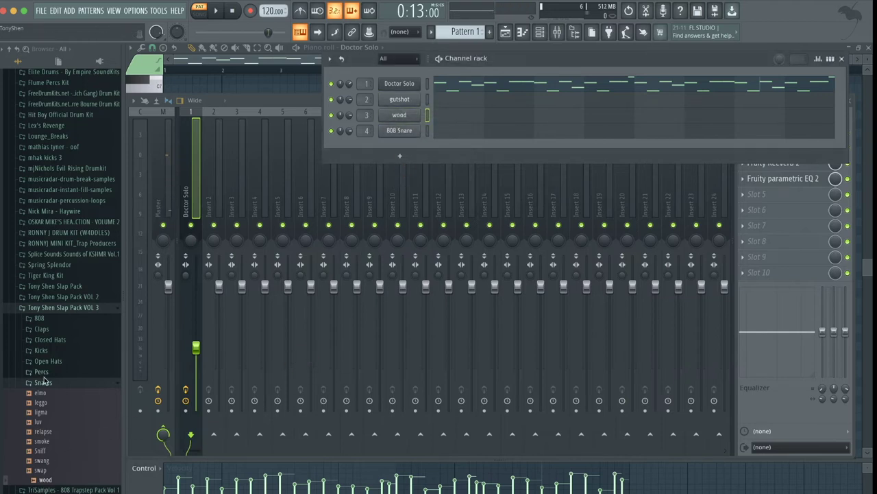
Step: Audition hats from the Closed Hats folder and replace the 808 Snare channel's sample with lickers
{"action": "left_click", "coordinate": [45, 343]}
{"action": "left_click", "coordinate": [44, 366]}
{"action": "left_click", "coordinate": [43, 370]}
{"action": "left_click", "coordinate": [42, 377]}
{"action": "left_click_drag", "start_coordinate": [42, 388], "coordinate": [403, 134]}
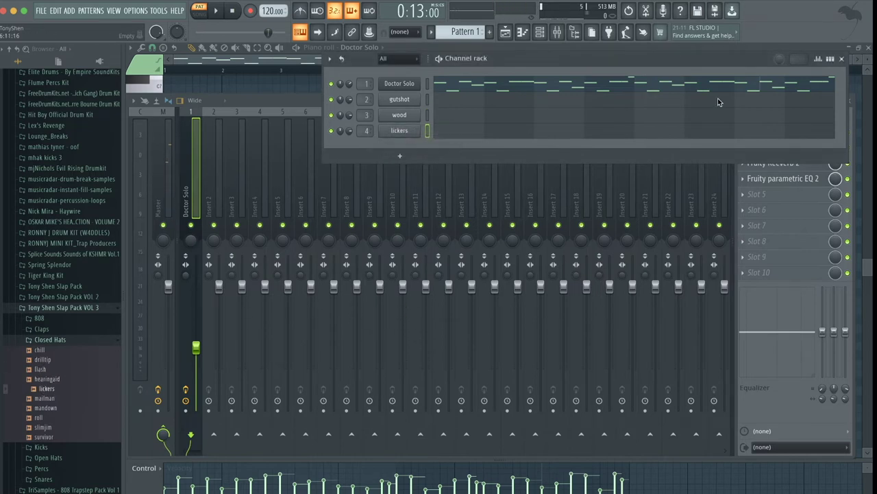
Step: Place wood snare hits on steps 9 and 25 of the step sequencer and play the pattern from the start
{"action": "left_click", "coordinate": [830, 59]}
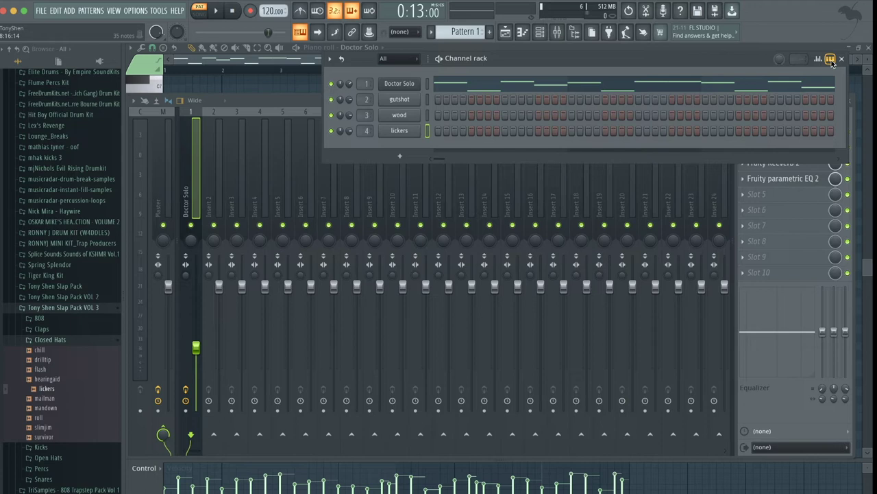
{"action": "left_click", "coordinate": [504, 115]}
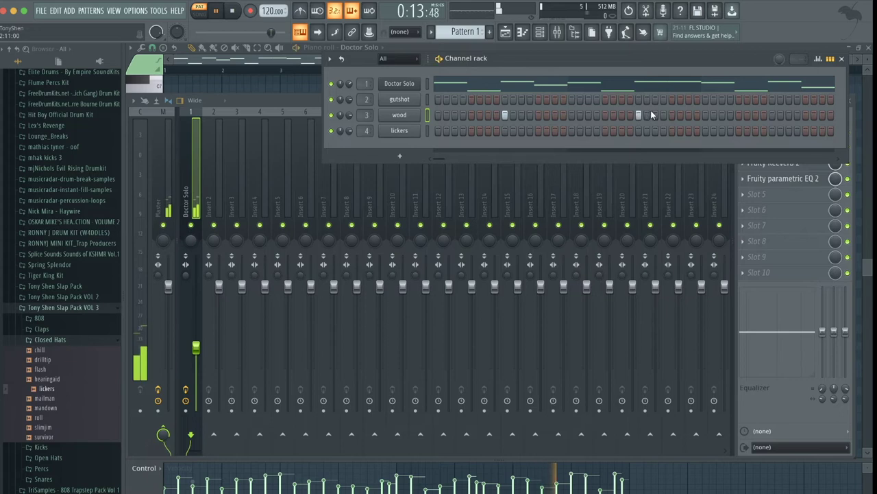
{"action": "key", "text": "space"}
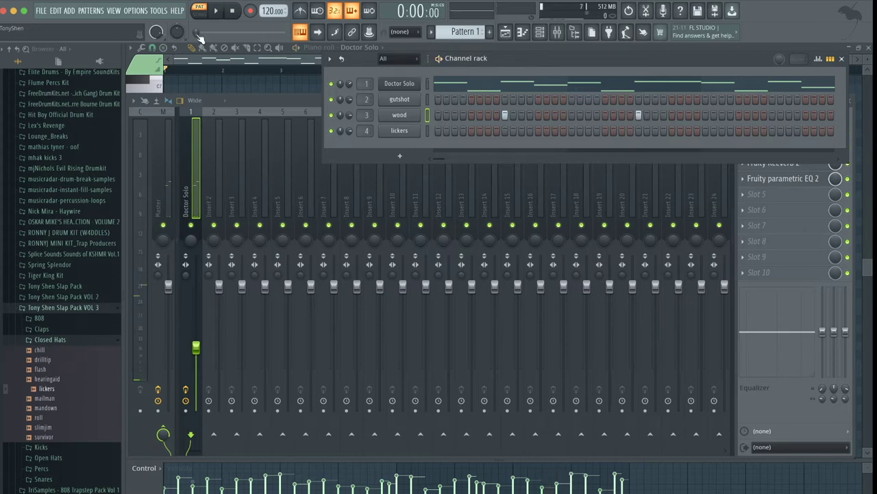
{"action": "left_click", "coordinate": [830, 59]}
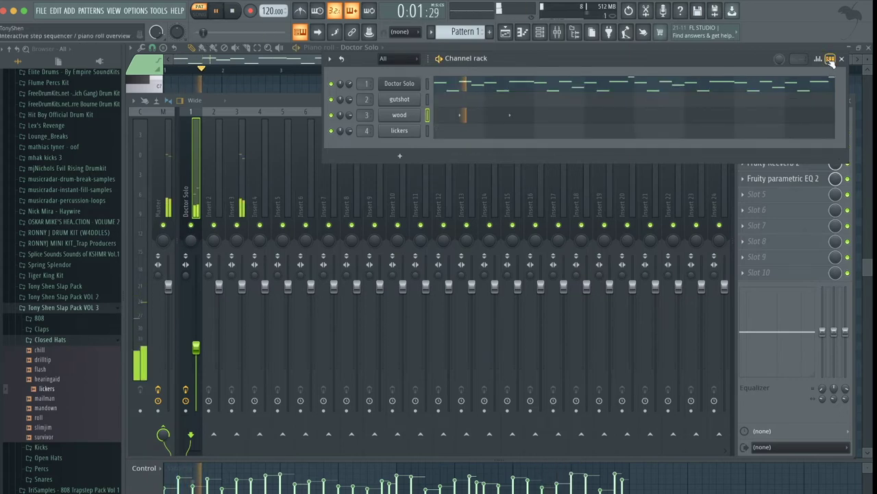
Step: Duplicate the wood snare hits in the piano roll so one hit lands in each of the eight bars
{"action": "left_click", "coordinate": [520, 118]}
{"action": "mouse_move", "coordinate": [310, 316]}
{"action": "left_mouse_down"}
{"action": "mouse_move", "coordinate": [156, 296]}
{"action": "mouse_move", "coordinate": [307, 320]}
{"action": "left_mouse_up"}
{"action": "left_click_drag", "start_coordinate": [414, 349], "coordinate": [169, 293]}
{"action": "key", "text": "ctrl+b"}
{"action": "key", "text": "ctrl+d"}
{"action": "left_click", "coordinate": [546, 39]}
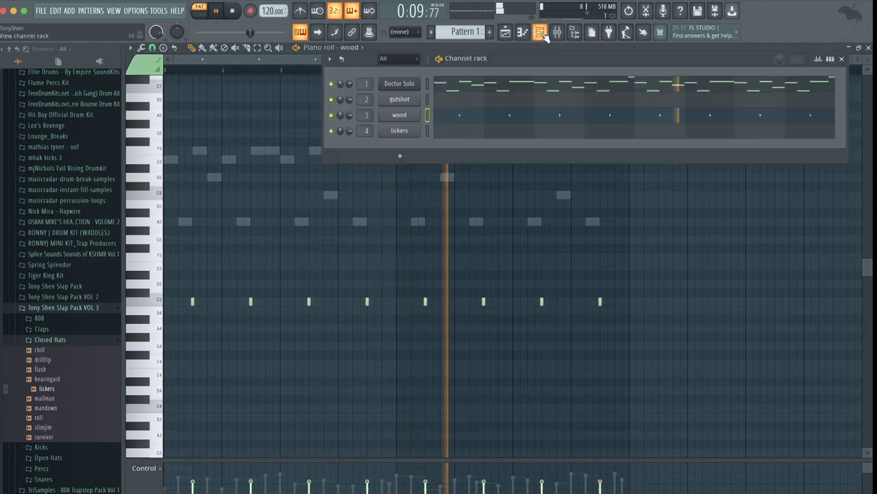
{"action": "key", "text": "space"}
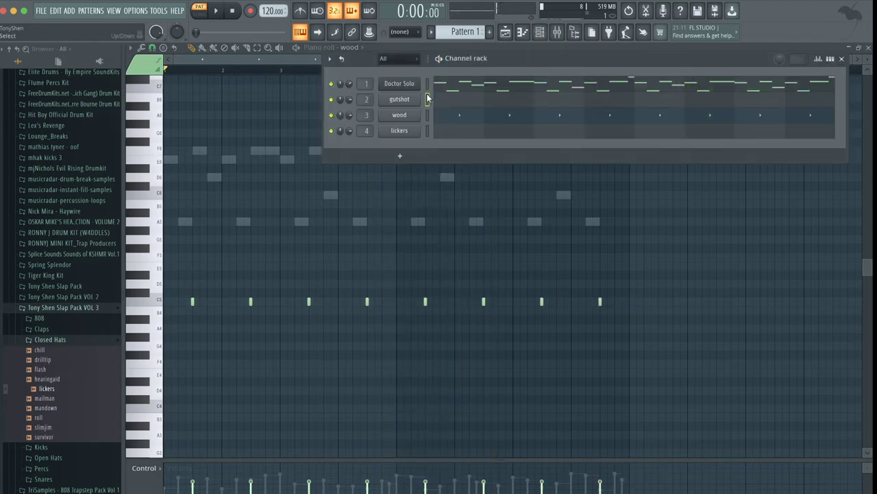
Step: Record a live lickers hi-hat performance over the eight-bar pattern, capturing notes and automation
{"action": "key", "text": "z"}
{"action": "left_click", "coordinate": [427, 131]}
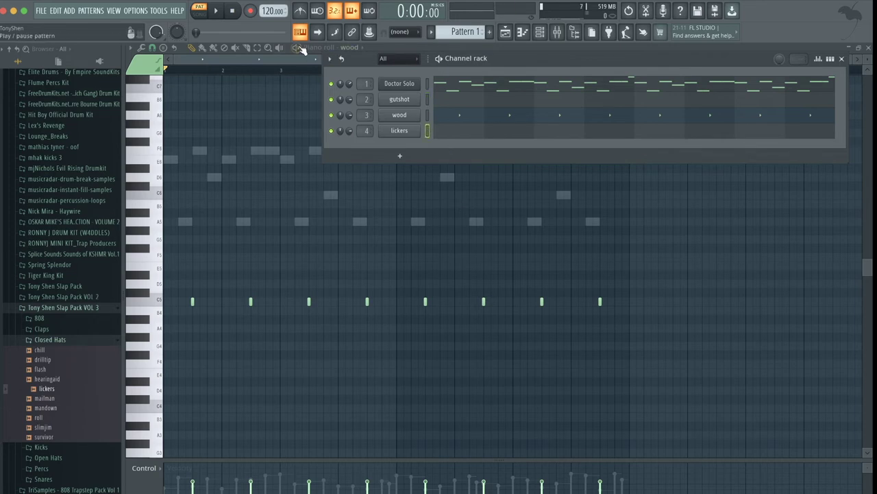
{"action": "left_click", "coordinate": [252, 12]}
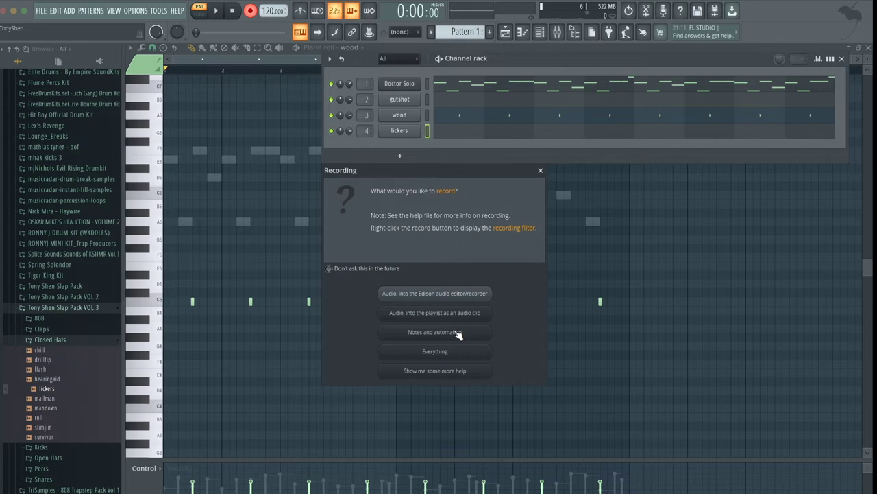
{"action": "left_click", "coordinate": [456, 333]}
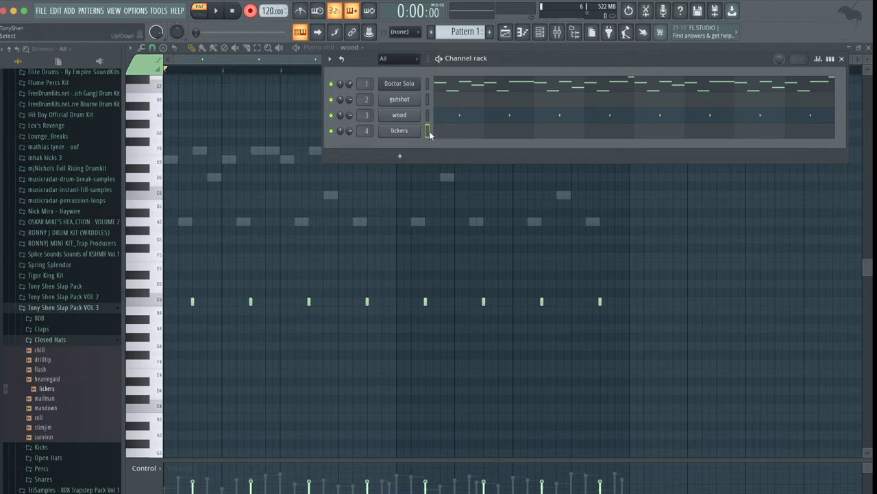
{"action": "key", "text": "space"}
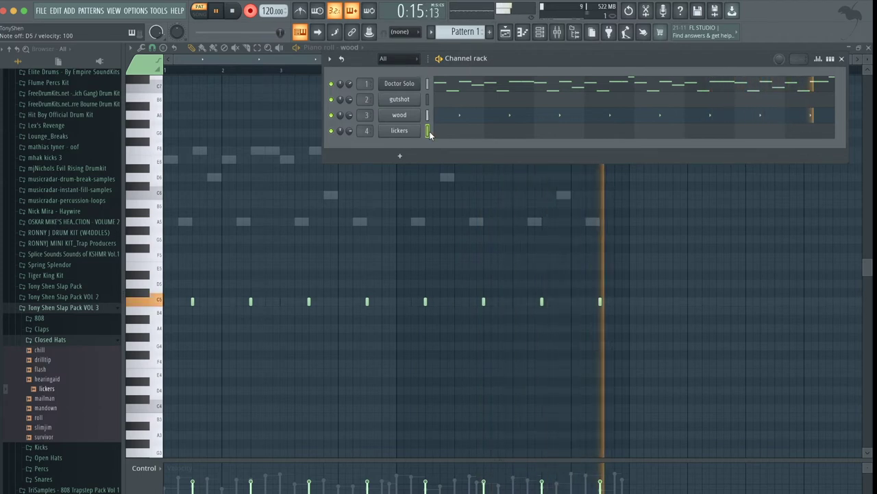
{"action": "key", "text": "space"}
Step: Open the recorded lickers notes in the piano roll and nudge the pattern's first two hits slightly earlier
{"action": "left_click", "coordinate": [453, 130]}
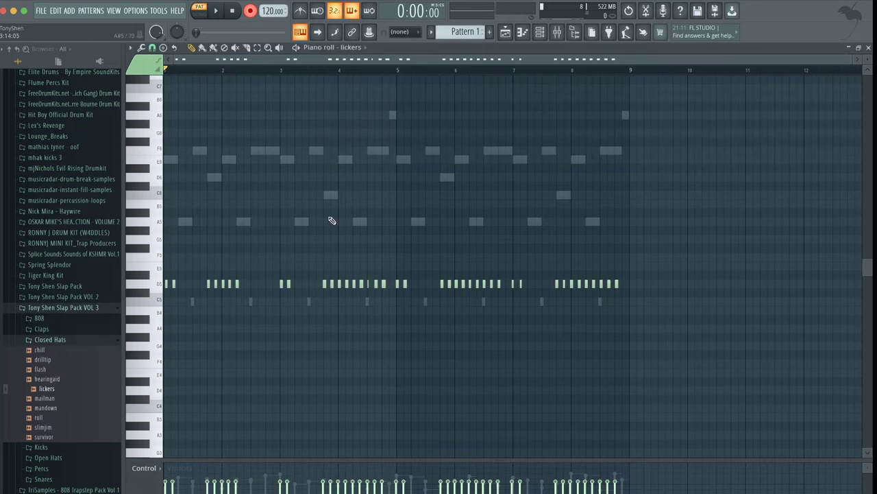
{"action": "scroll", "coordinate": [215, 304], "scroll_direction": "down", "scroll_amount": 1}
{"action": "scroll", "coordinate": [214, 303], "scroll_direction": "up", "scroll_amount": 4}
{"action": "scroll", "coordinate": [215, 304], "scroll_direction": "left", "scroll_amount": 3}
{"action": "scroll", "coordinate": [215, 304], "scroll_direction": "up", "scroll_amount": 1}
{"action": "left_click_drag", "start_coordinate": [213, 303], "coordinate": [131, 277]}
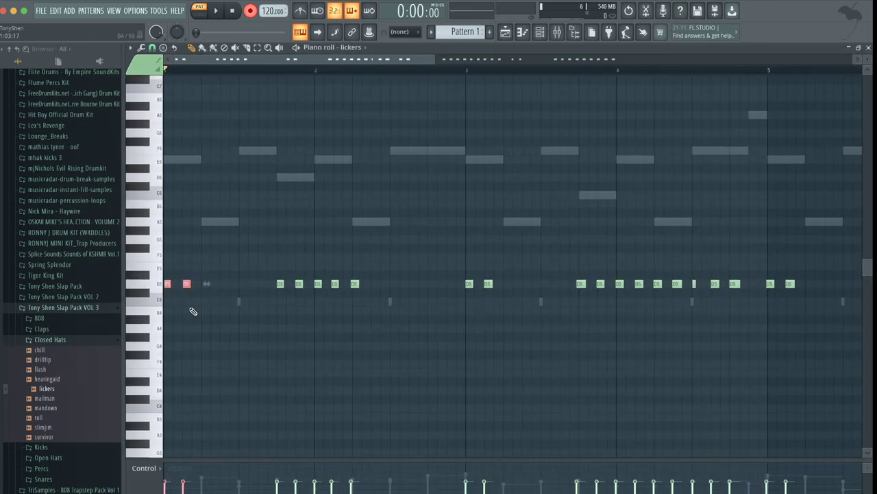
{"action": "scroll", "coordinate": [189, 309], "scroll_direction": "right", "scroll_amount": 2}
{"action": "scroll", "coordinate": [338, 316], "scroll_direction": "right", "scroll_amount": 2}
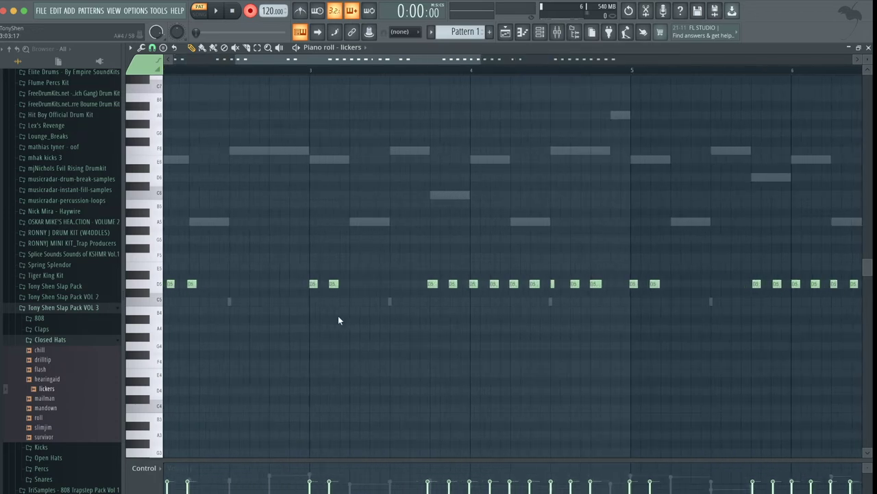
Step: Nudge the six lickers hits running from the end of bar 3 into bar 4 slightly later
{"action": "left_click_drag", "start_coordinate": [402, 262], "coordinate": [537, 309]}
{"action": "key", "text": "shift+Right"}
{"action": "key", "text": "shift+Right"}
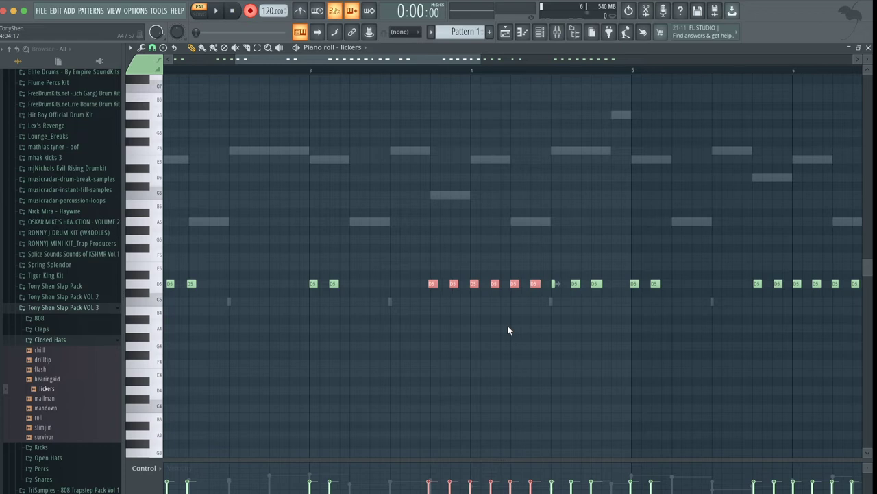
{"action": "key", "text": "shift+Right"}
{"action": "left_click", "coordinate": [508, 324], "text": "super"}
{"action": "scroll", "coordinate": [507, 324], "scroll_direction": "down", "scroll_amount": 3}
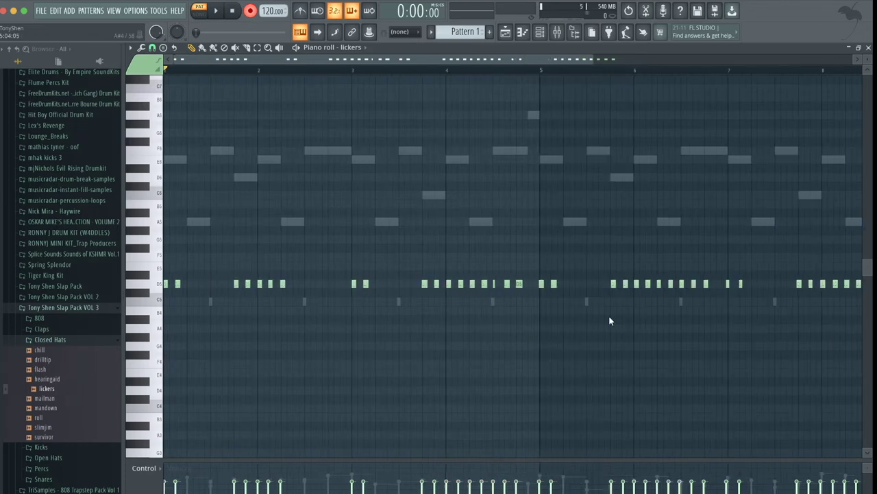
Step: Nudge the seven lickers hits running from the end of bar 7 into bar 8 slightly later
{"action": "scroll", "coordinate": [641, 311], "scroll_direction": "up", "scroll_amount": 3}
{"action": "left_click_drag", "start_coordinate": [527, 305], "coordinate": [485, 257]}
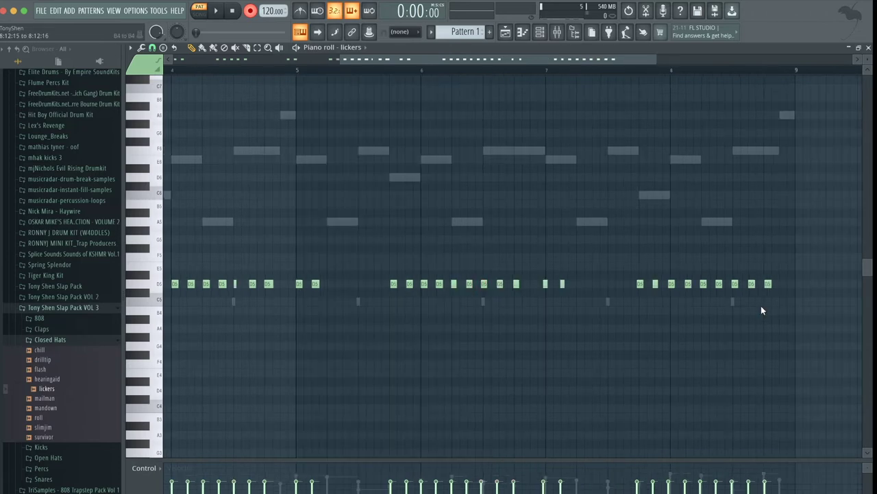
{"action": "left_click_drag", "start_coordinate": [746, 308], "coordinate": [622, 244]}
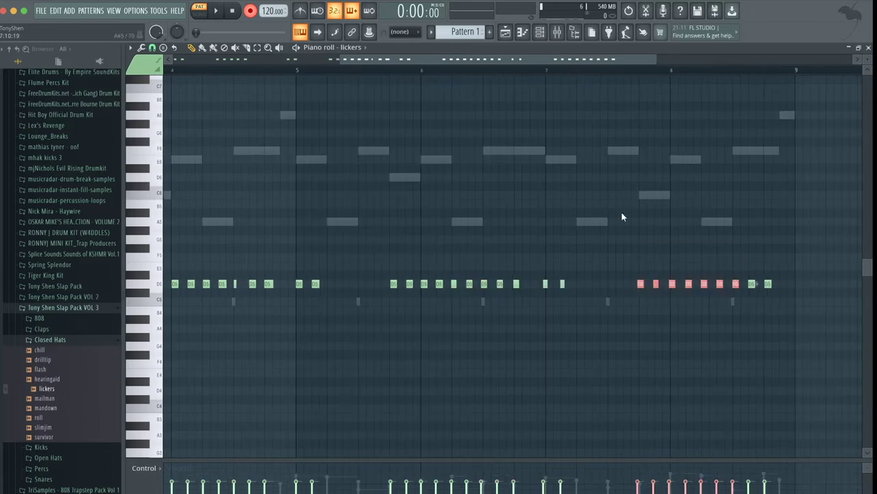
{"action": "key", "text": "ctrl+q"}
{"action": "left_click", "coordinate": [621, 213], "text": "ctrl"}
{"action": "scroll", "coordinate": [622, 213], "scroll_direction": "down", "scroll_amount": 5}
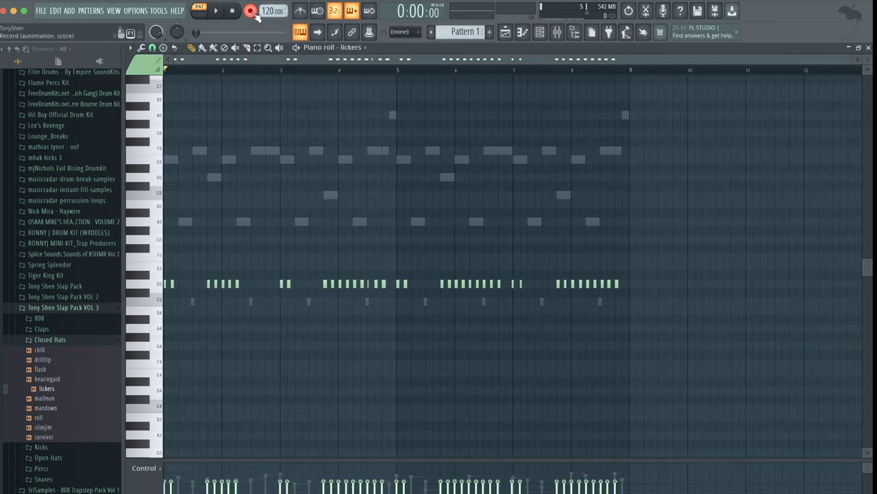
Step: Play the pattern from the start with recording off to check the timing of the lickers hits
{"action": "key", "text": "space"}
{"action": "scroll", "coordinate": [331, 220], "scroll_direction": "up", "scroll_amount": 2}
{"action": "scroll", "coordinate": [331, 219], "scroll_direction": "up", "scroll_amount": 5}
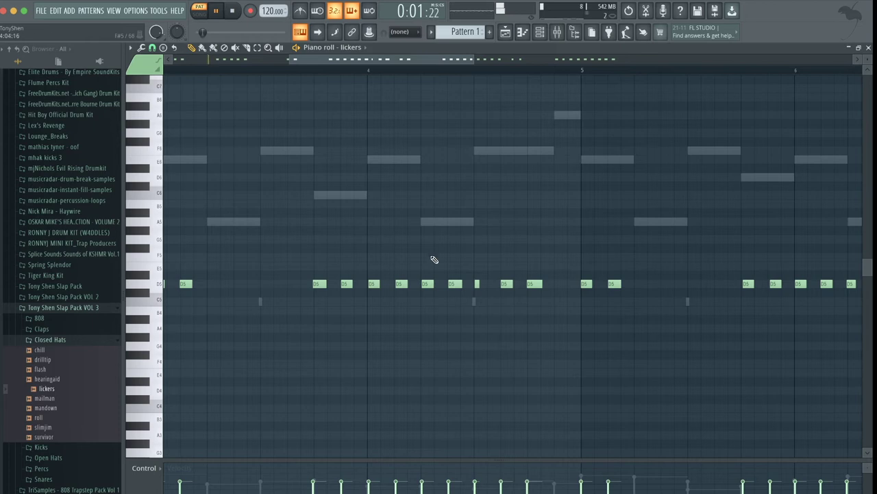
{"action": "scroll", "coordinate": [474, 288], "scroll_direction": "down", "scroll_amount": 4}
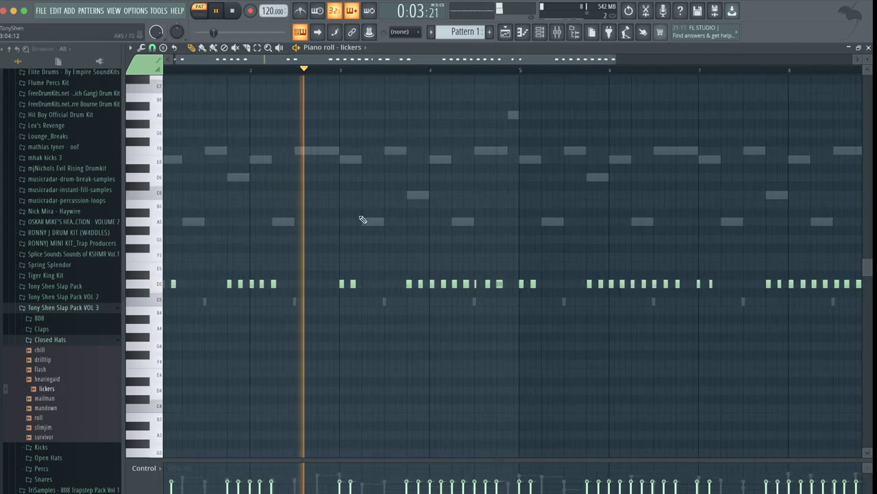
Step: Record a live gutshot kick performance over the eight-bar pattern, capturing notes and automation
{"action": "left_click", "coordinate": [543, 34]}
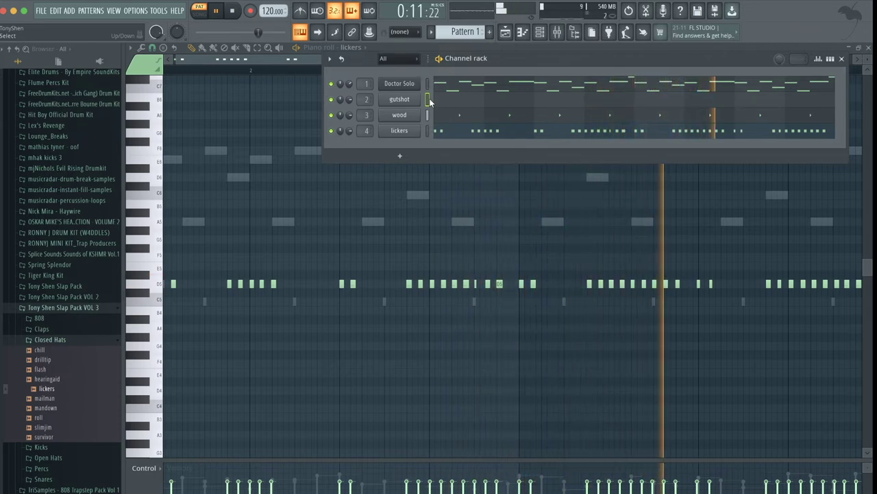
{"action": "key", "text": "space"}
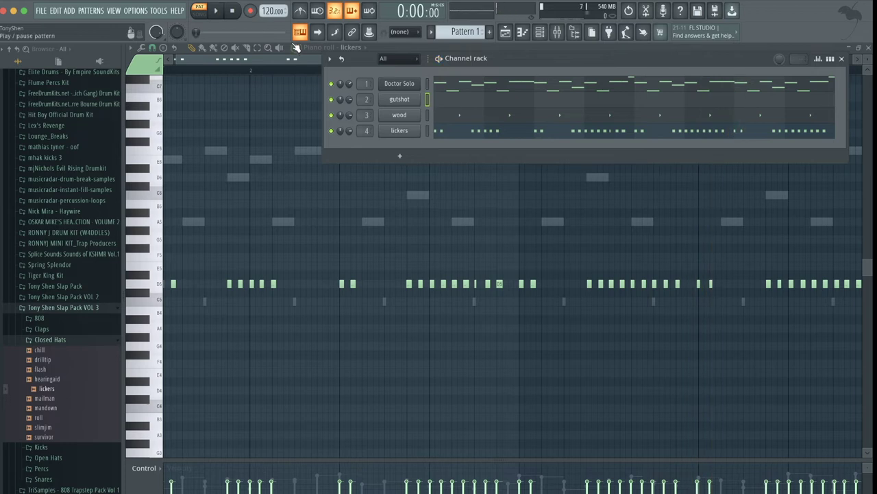
{"action": "key", "text": "r"}
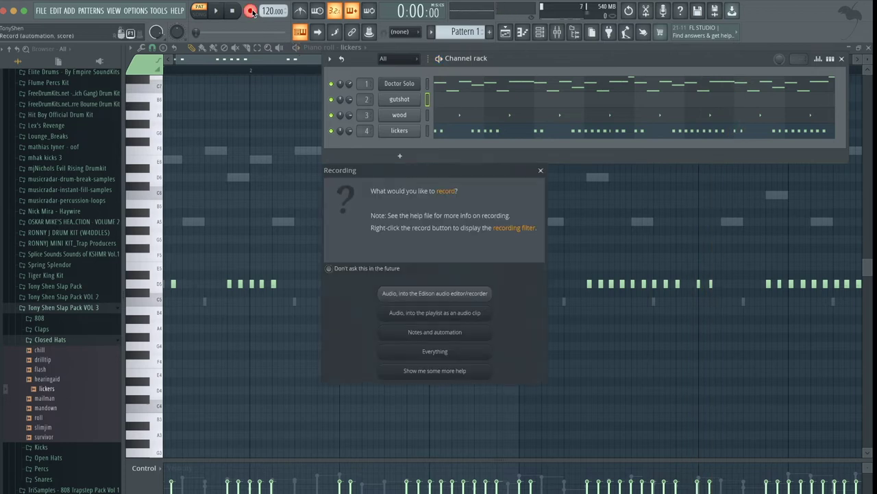
{"action": "left_click", "coordinate": [450, 336]}
{"action": "key", "text": "space"}
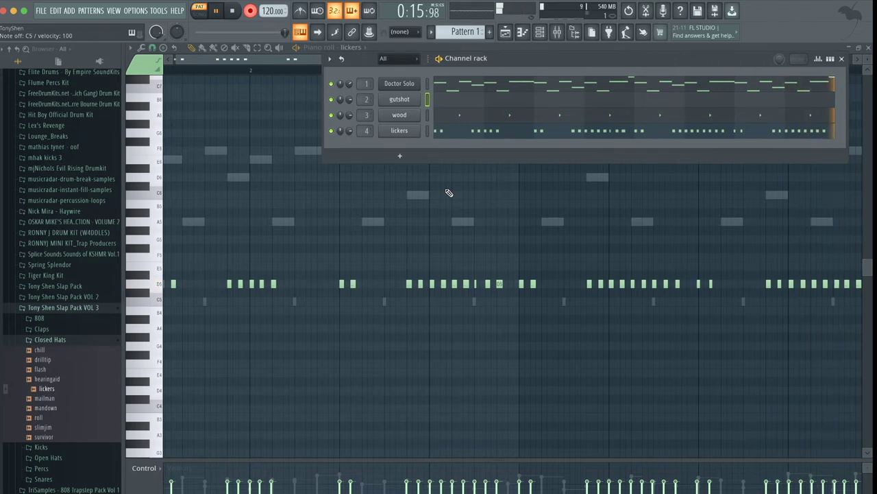
{"action": "key", "text": "space"}
Step: Review the recorded gutshot notes in the piano roll and play the pattern with recording off
{"action": "left_click", "coordinate": [453, 104]}
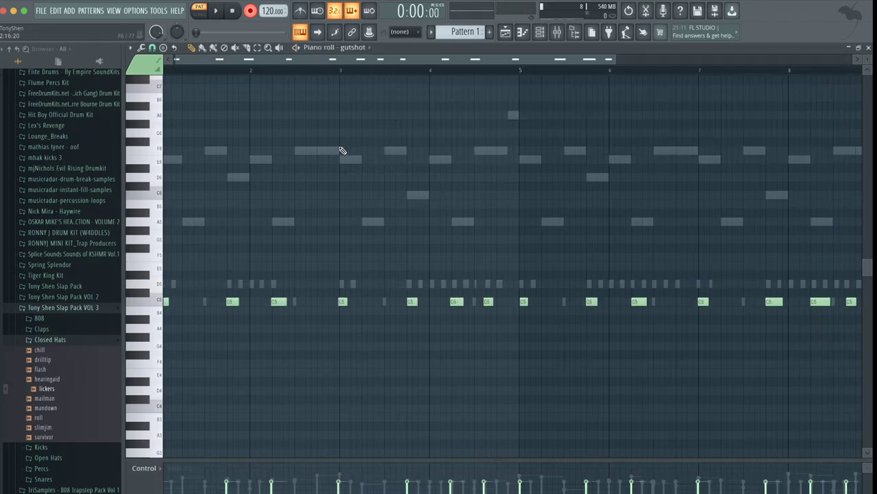
{"action": "scroll", "coordinate": [342, 151], "scroll_direction": "down", "scroll_amount": 2}
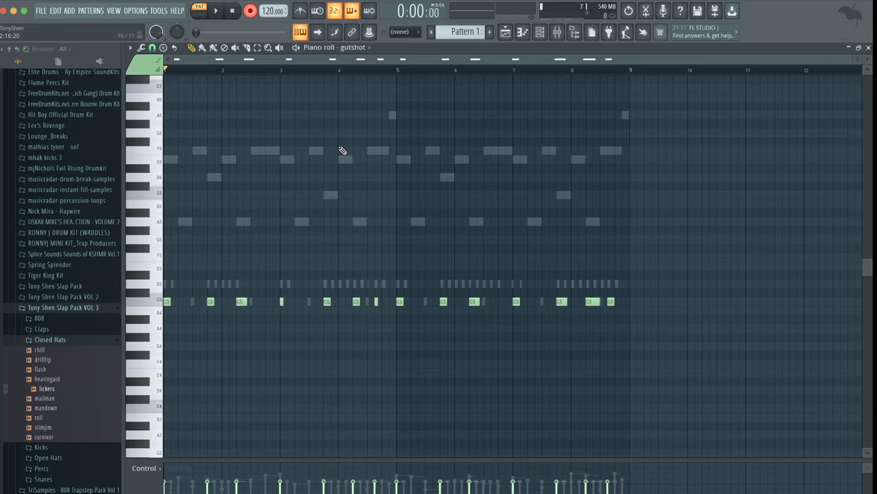
{"action": "key", "text": "space"}
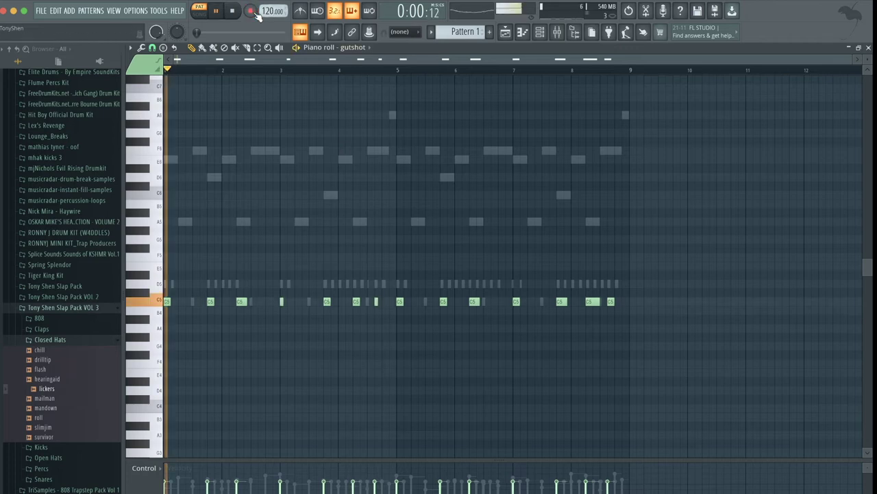
Step: Audition samples from the Percs folder of Tony Shen Slap Pack VOL 3 and add tik as a new channel
{"action": "left_click", "coordinate": [540, 32]}
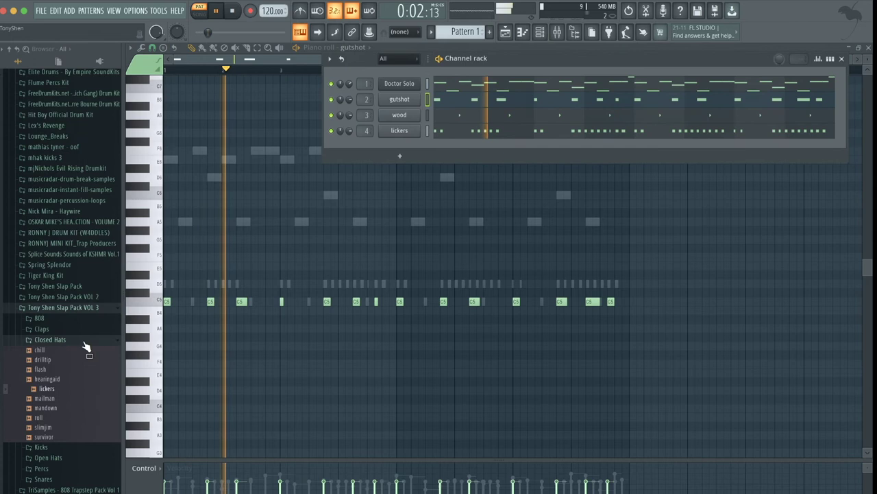
{"action": "left_click", "coordinate": [50, 340]}
{"action": "left_click", "coordinate": [64, 373]}
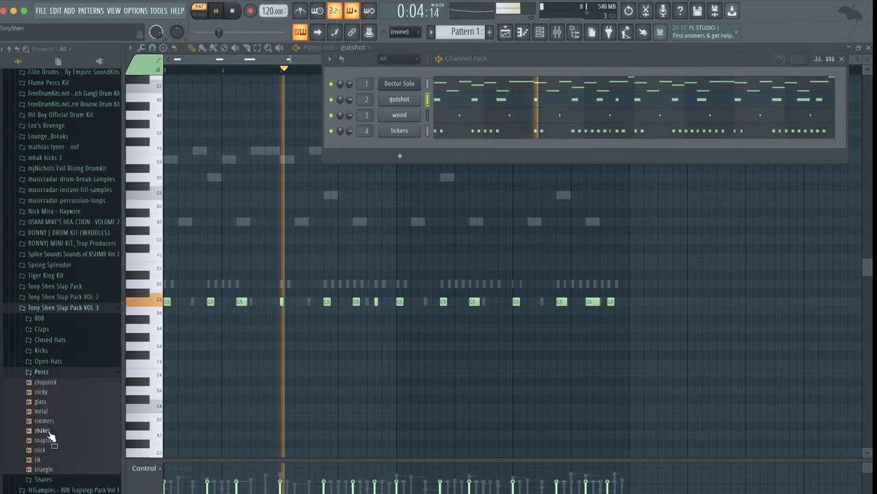
{"action": "key", "text": "space"}
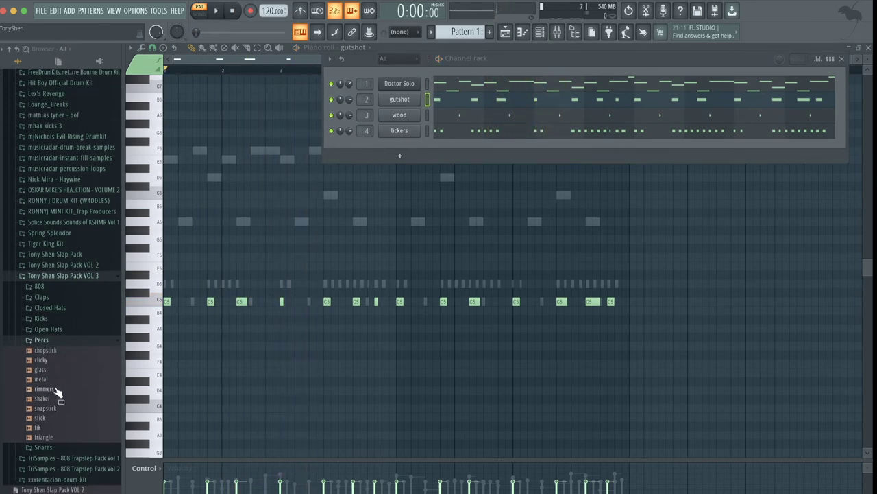
{"action": "left_click", "coordinate": [43, 368]}
{"action": "left_click", "coordinate": [43, 360]}
{"action": "left_click", "coordinate": [40, 399]}
{"action": "left_click", "coordinate": [40, 408]}
{"action": "left_click", "coordinate": [34, 418]}
{"action": "left_click", "coordinate": [32, 428]}
{"action": "left_click_drag", "start_coordinate": [32, 428], "coordinate": [336, 232]}
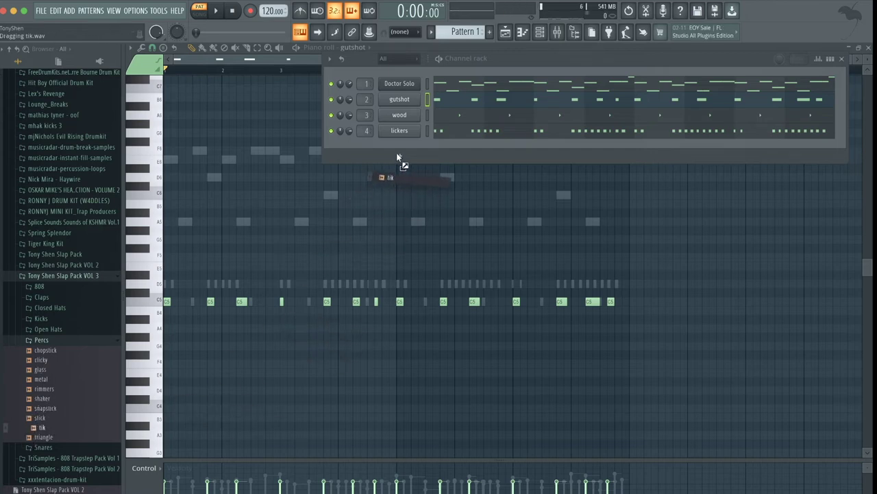
{"action": "left_click_drag", "start_coordinate": [403, 140], "coordinate": [403, 145]}
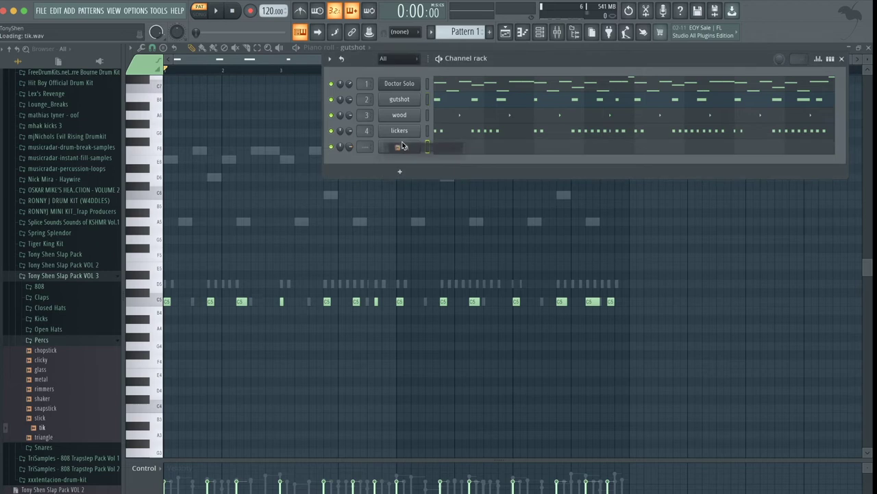
Step: Record a live tik percussion part over the pattern as notes and automation, and review it in the piano roll
{"action": "left_click", "coordinate": [250, 11]}
{"action": "left_click", "coordinate": [427, 336]}
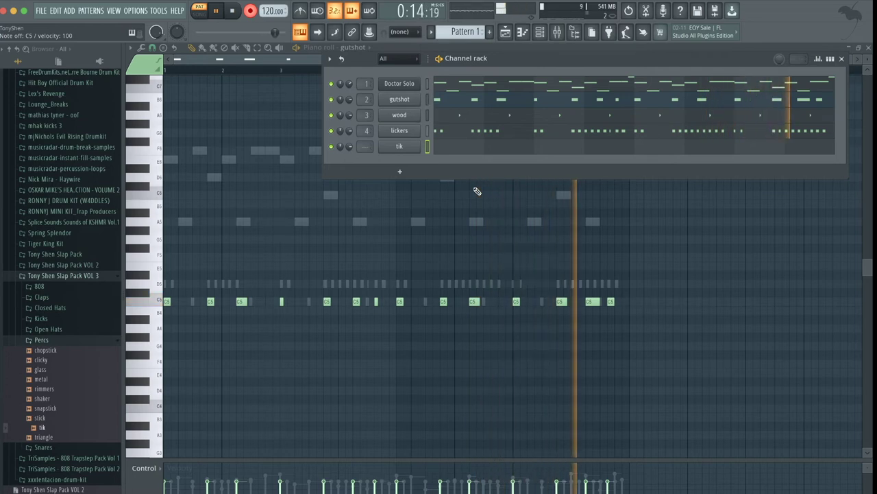
{"action": "key", "text": "space"}
{"action": "left_click", "coordinate": [461, 152]}
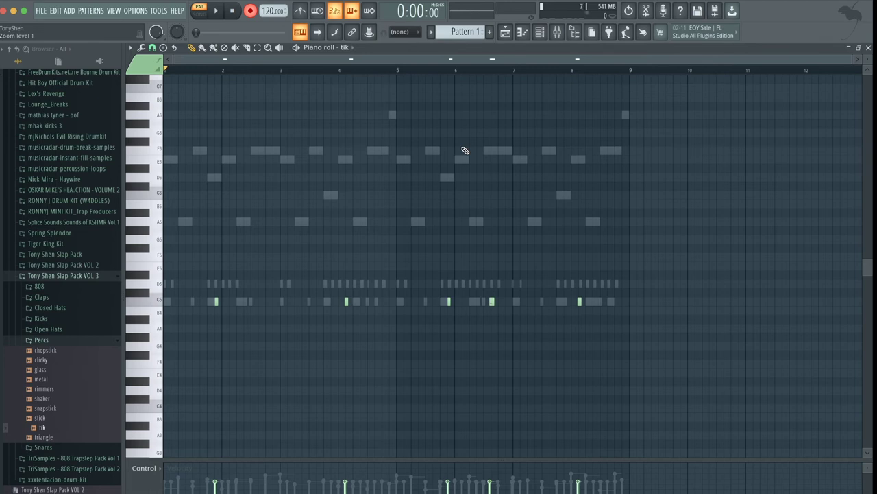
{"action": "left_click", "coordinate": [251, 10]}
Step: Audition samples from the pack's 808 folder and add turtlesack as a new channel below tik
{"action": "left_click", "coordinate": [540, 33]}
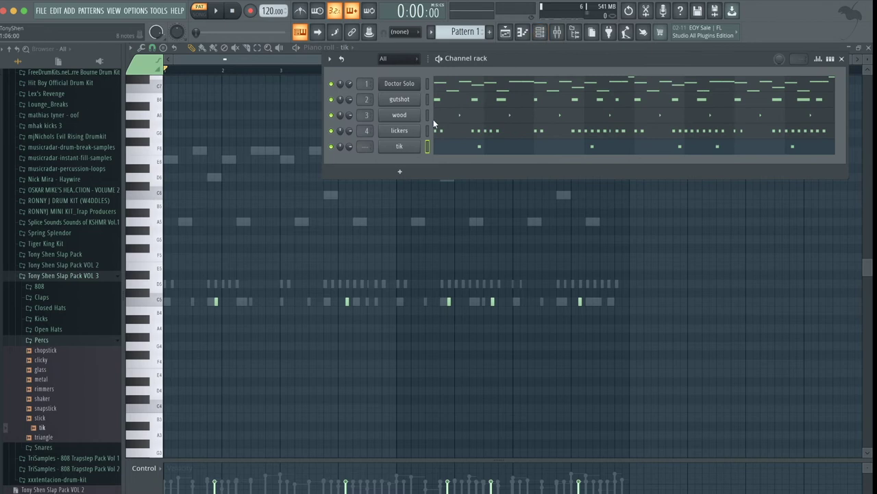
{"action": "left_click", "coordinate": [46, 289]}
{"action": "left_click", "coordinate": [44, 367]}
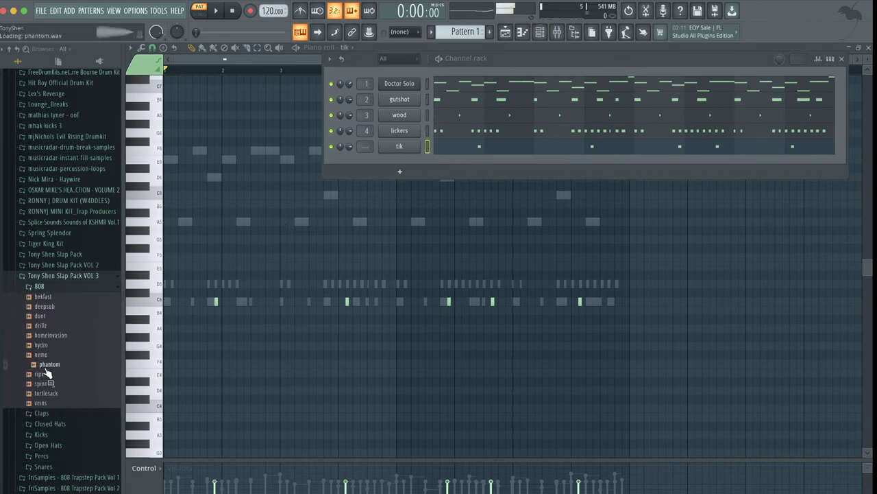
{"action": "left_click", "coordinate": [43, 376]}
{"action": "left_click", "coordinate": [42, 385]}
{"action": "left_click", "coordinate": [43, 393]}
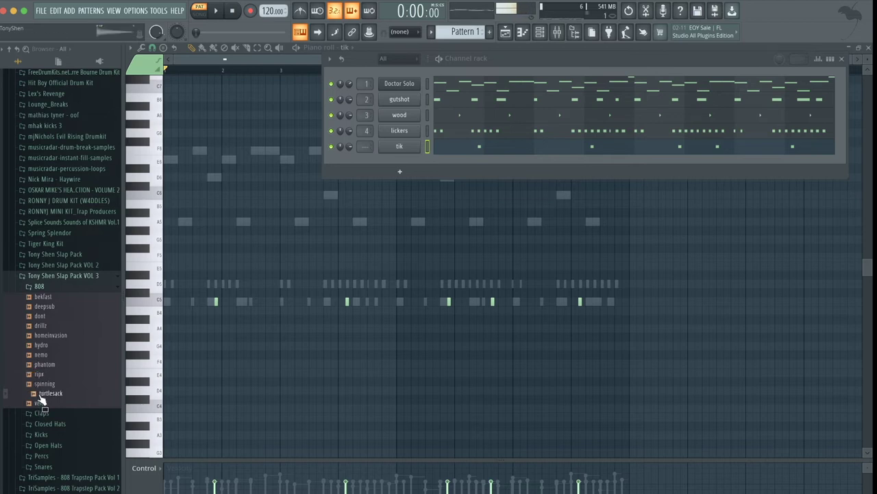
{"action": "left_click_drag", "start_coordinate": [41, 399], "coordinate": [400, 159]}
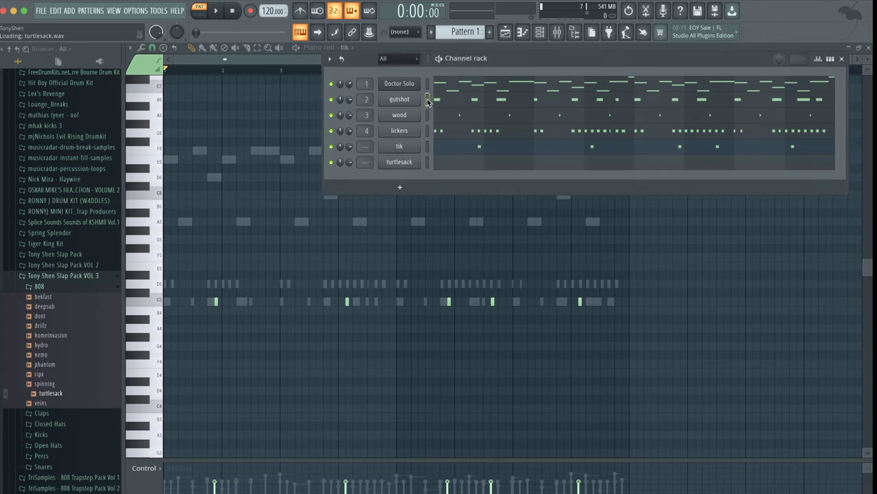
Step: Copy the gutshot kick notes into the turtlesack channel and check them in the piano roll
{"action": "key", "text": "super+v"}
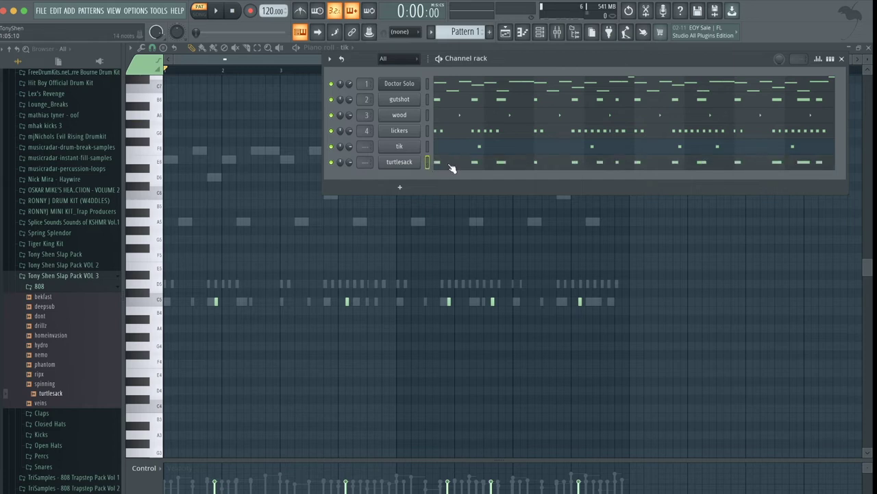
{"action": "left_click", "coordinate": [452, 168]}
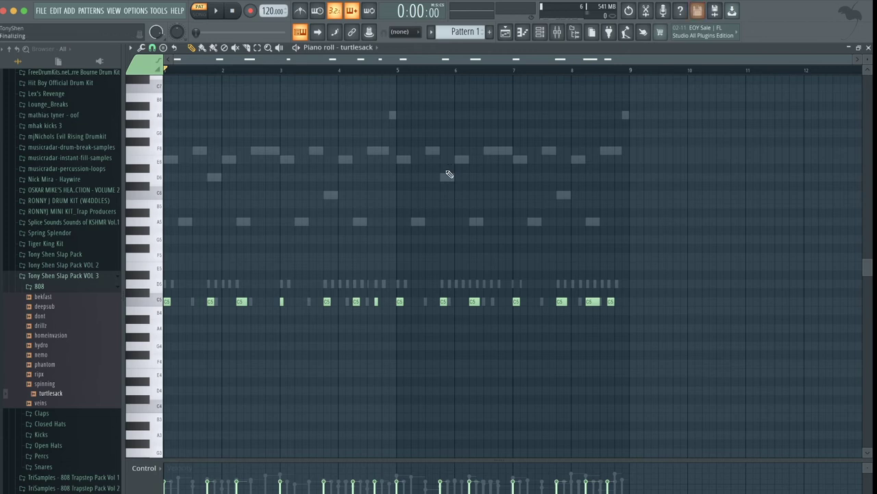
{"action": "left_click", "coordinate": [539, 31]}
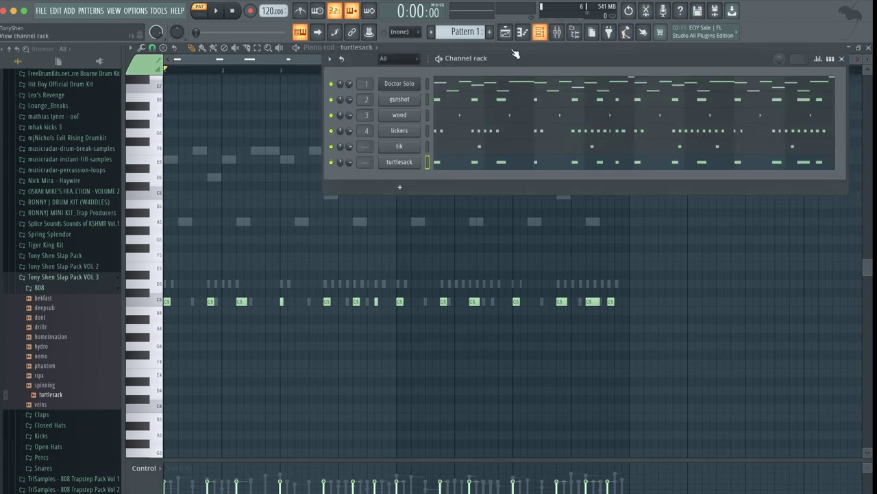
Step: Examine the turtlesack sample's pitch regions in Edison, close the editor and display the mixer
{"action": "left_click", "coordinate": [397, 163]}
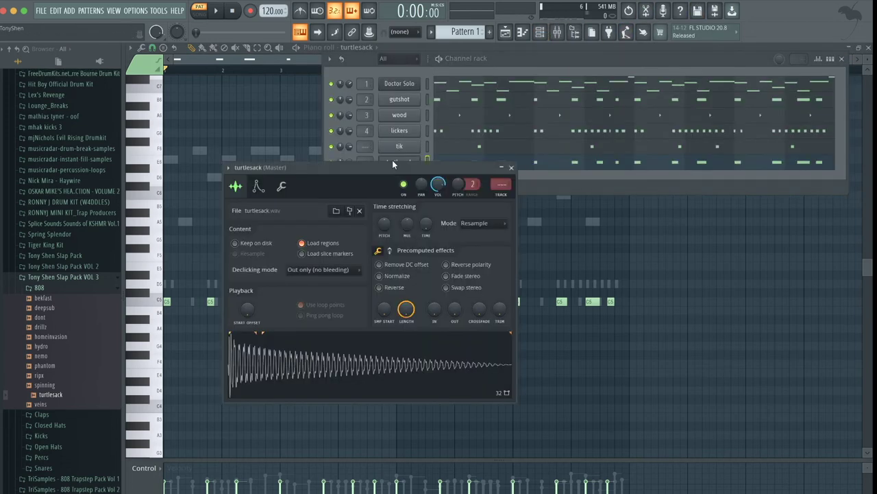
{"action": "left_click", "coordinate": [264, 209]}
{"action": "left_click", "coordinate": [231, 144]}
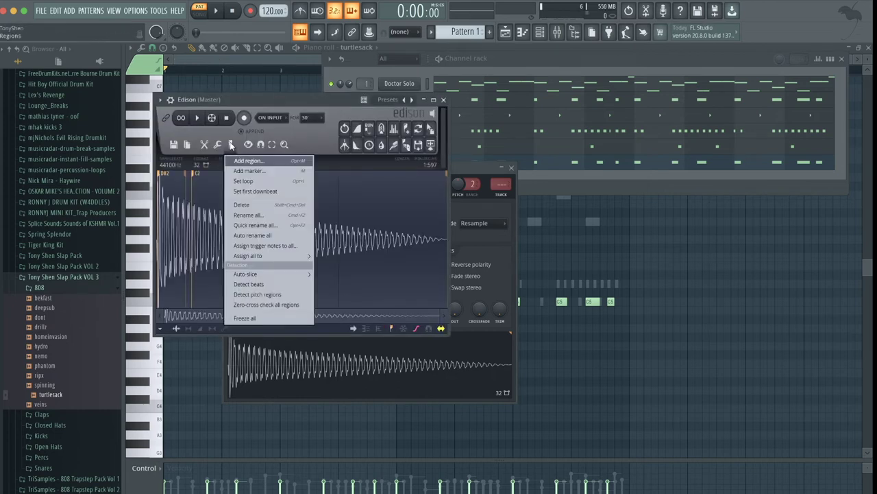
{"action": "left_click", "coordinate": [231, 144]}
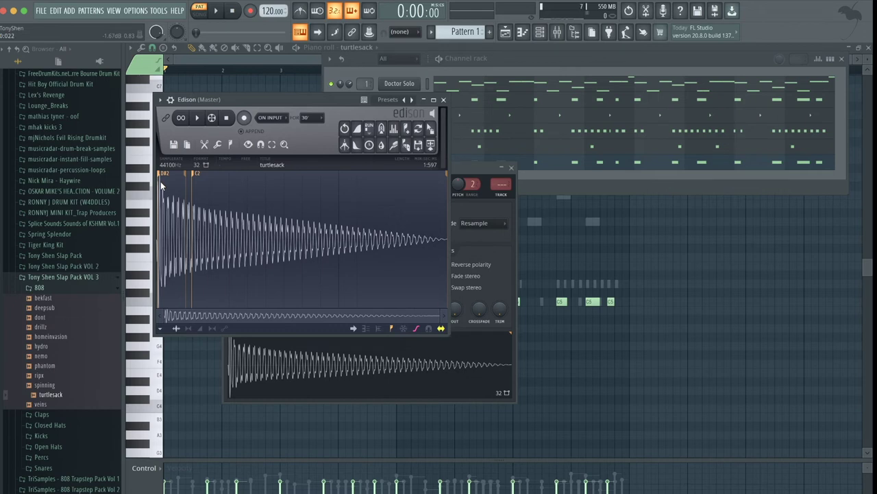
{"action": "left_click", "coordinate": [444, 100]}
{"action": "key", "text": "F9"}
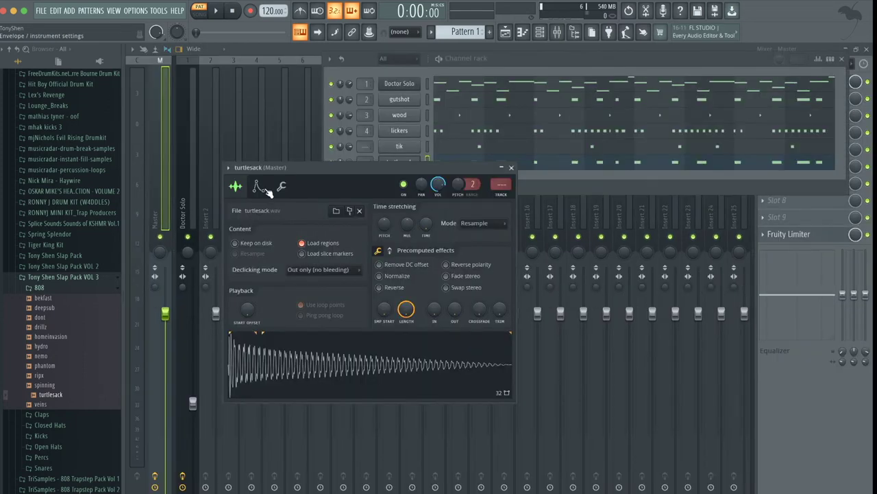
Step: Keep turtlesack's root note at C5, shape its volume envelope with no attack and a longer hold, and close its settings
{"action": "left_click", "coordinate": [260, 186]}
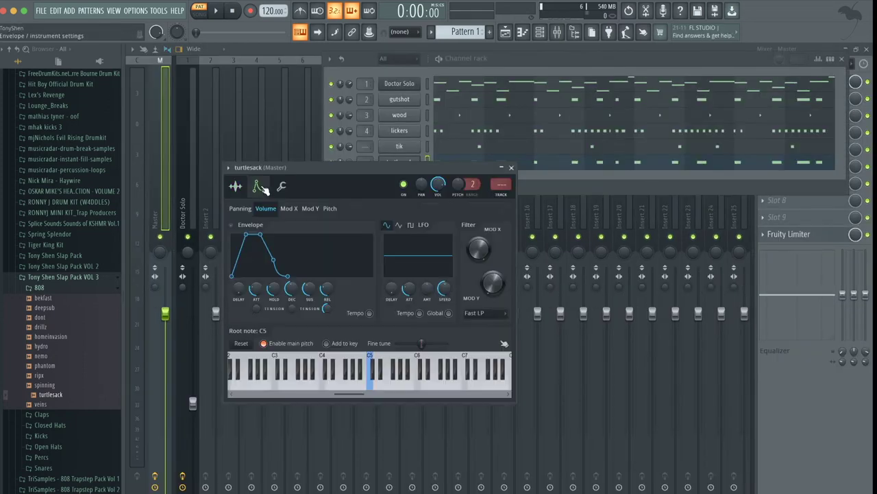
{"action": "right_click", "coordinate": [384, 384]}
{"action": "right_click", "coordinate": [367, 377]}
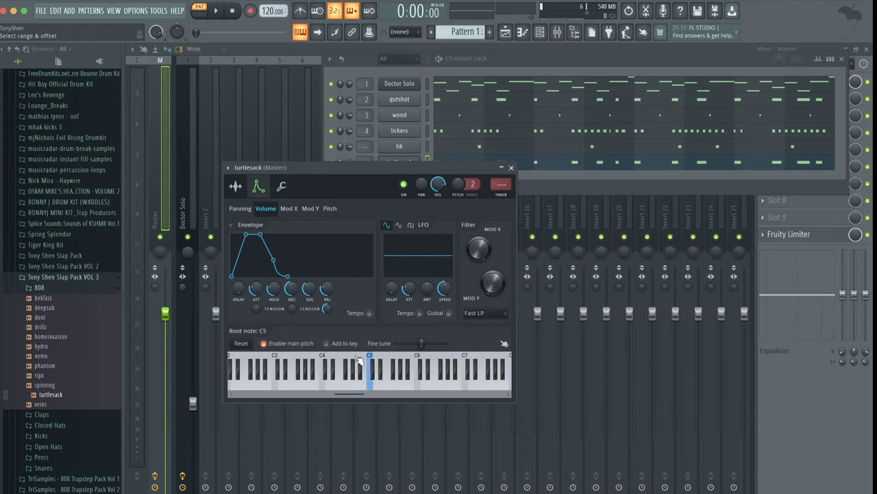
{"action": "left_click_drag", "start_coordinate": [256, 291], "coordinate": [276, 293]}
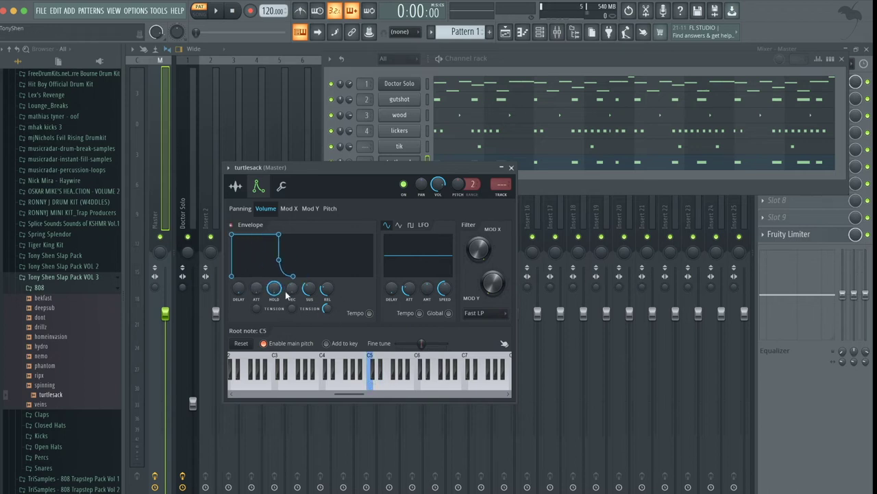
{"action": "left_click", "coordinate": [511, 167]}
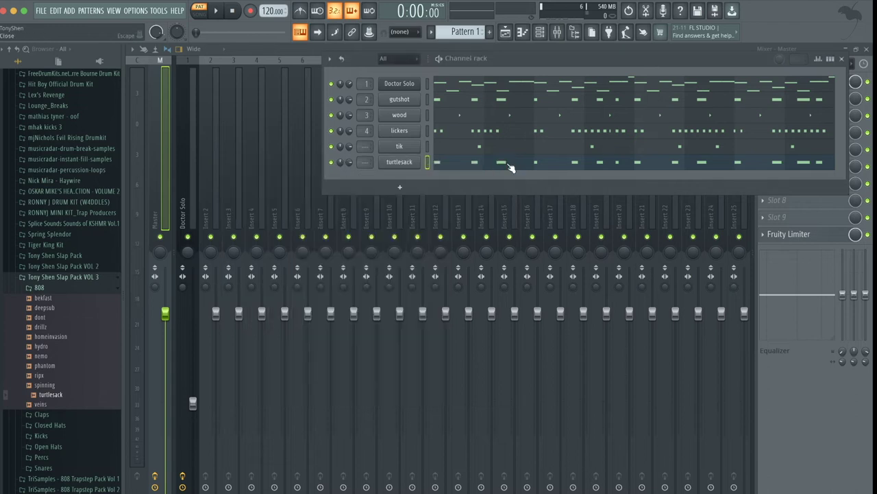
Step: Extend the turtlesack notes end to end through bar 8 and transpose them all up to E6
{"action": "left_click", "coordinate": [444, 167]}
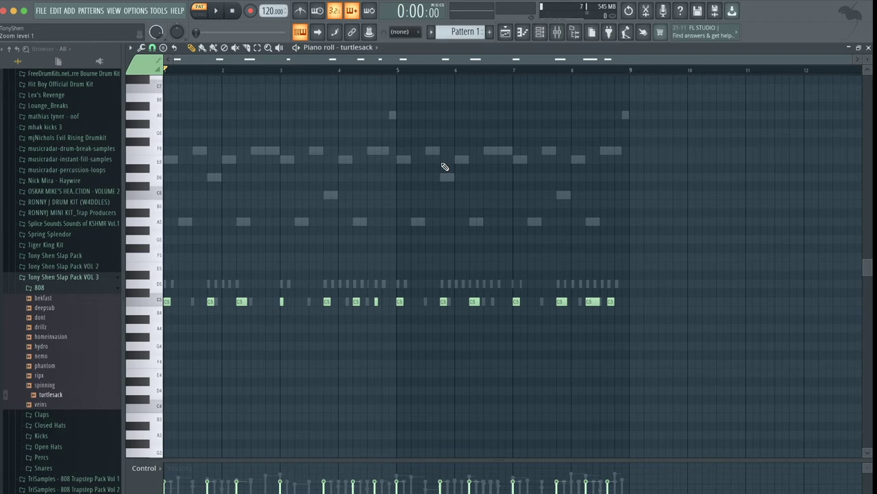
{"action": "key", "text": "ctrl+l"}
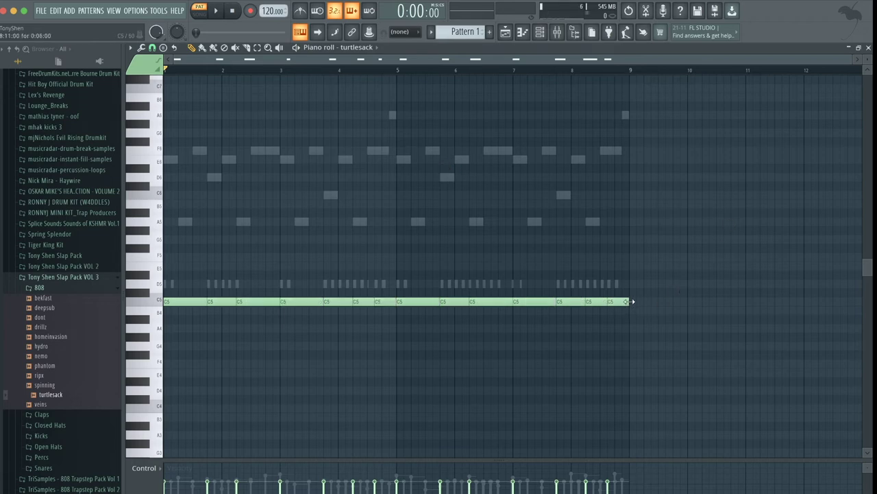
{"action": "key", "text": "shift+Up"}
{"action": "key", "text": "shift+Up"}
{"action": "key", "text": "shift+Up"}
{"action": "key", "text": "shift+Up"}
{"action": "key", "text": "shift+Up"}
{"action": "key", "text": "shift+Up"}
{"action": "key", "text": "shift+Up"}
{"action": "key", "text": "shift+Up"}
{"action": "key", "text": "shift+Up"}
{"action": "key", "text": "shift+Up"}
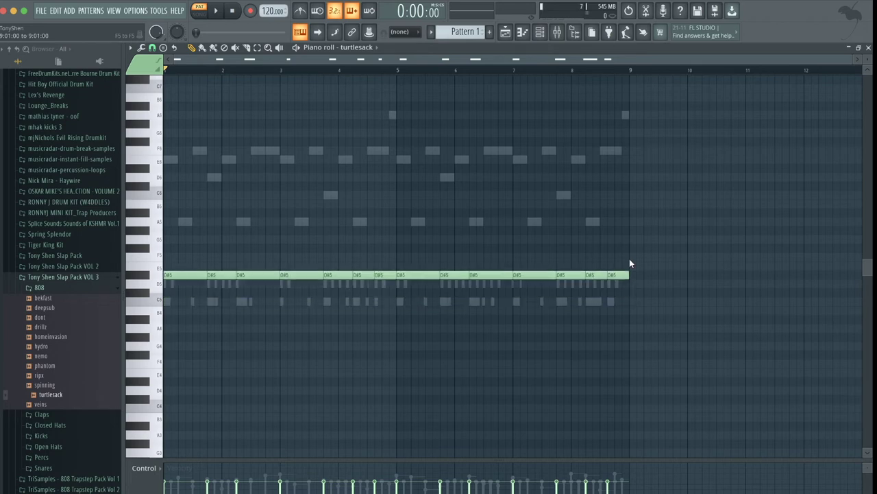
{"action": "key", "text": "shift+Up"}
{"action": "key", "text": "shift+Up"}
{"action": "key", "text": "shift+Up"}
{"action": "key", "text": "shift+Up"}
{"action": "key", "text": "shift+Up"}
{"action": "key", "text": "shift+Up"}
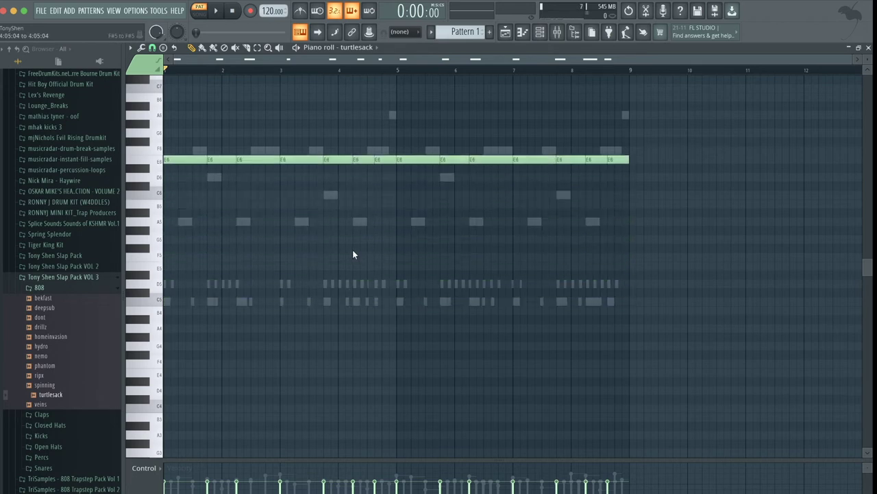
Step: Repitch individual turtlesack notes to D6, C6 and F6 so the 808 line follows the ghosted melody
{"action": "left_click_drag", "start_coordinate": [217, 160], "coordinate": [220, 177]}
{"action": "left_click_drag", "start_coordinate": [330, 159], "coordinate": [346, 183]}
{"action": "left_click_drag", "start_coordinate": [384, 158], "coordinate": [386, 150]}
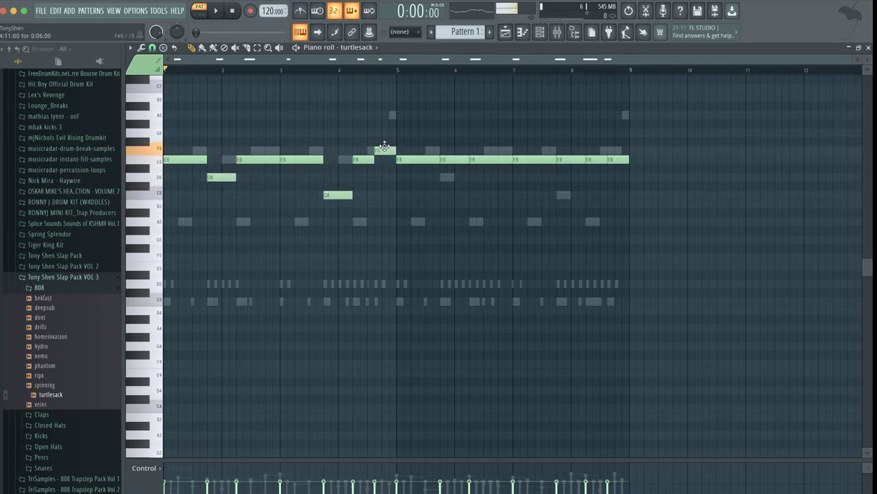
{"action": "left_click_drag", "start_coordinate": [453, 159], "coordinate": [500, 150]}
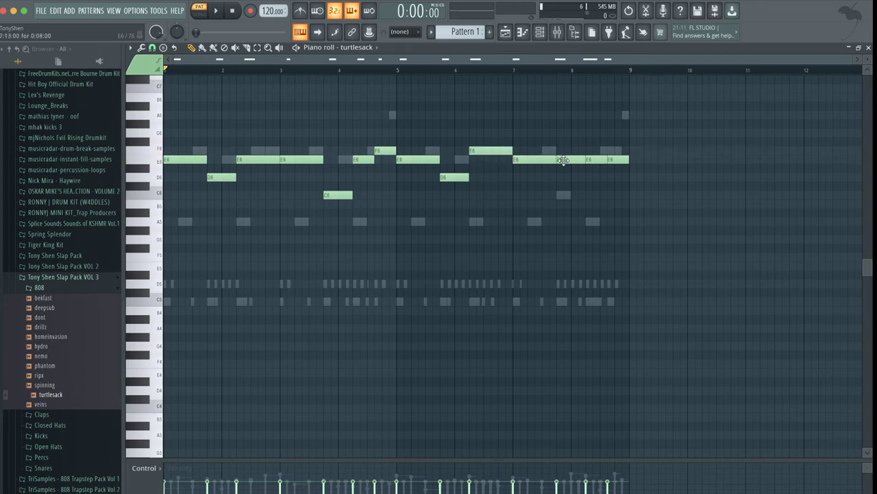
{"action": "left_click_drag", "start_coordinate": [562, 160], "coordinate": [568, 196]}
{"action": "left_click_drag", "start_coordinate": [615, 159], "coordinate": [595, 149]}
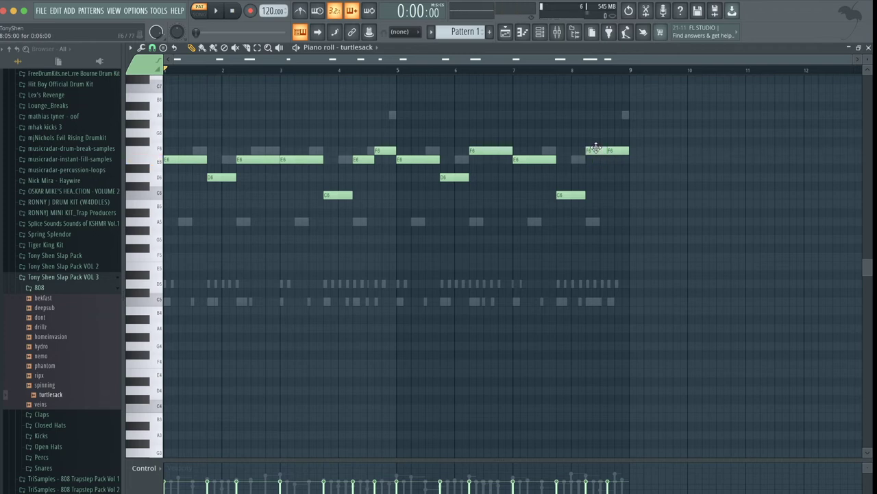
Step: Lower all turtlesack notes by one octave and play the pattern back with the channel rack displayed
{"action": "key", "text": "ctrl+Down"}
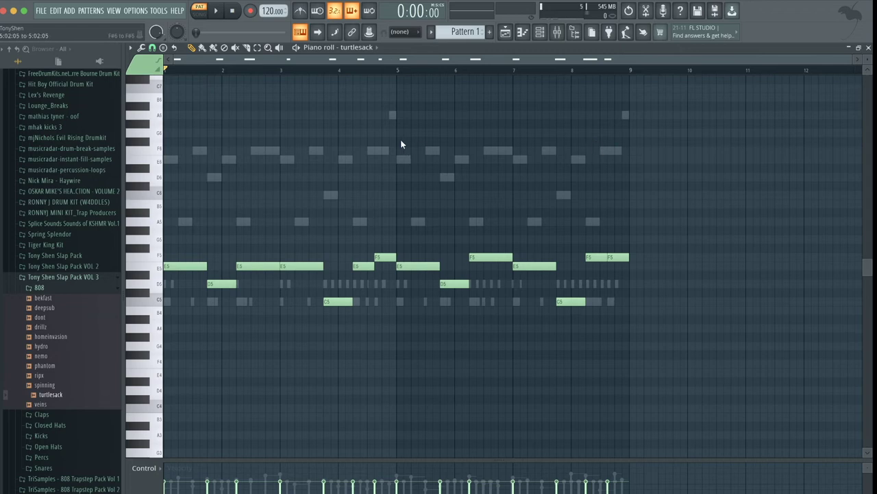
{"action": "key", "text": "space"}
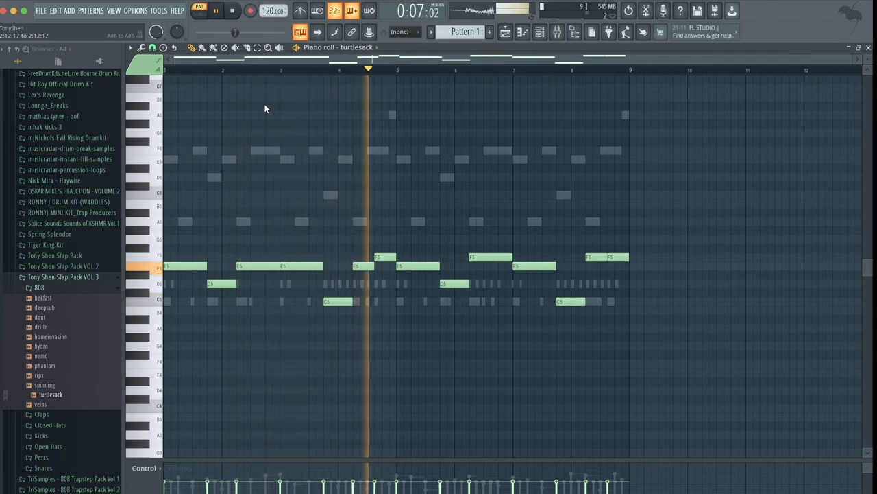
{"action": "left_click", "coordinate": [539, 33]}
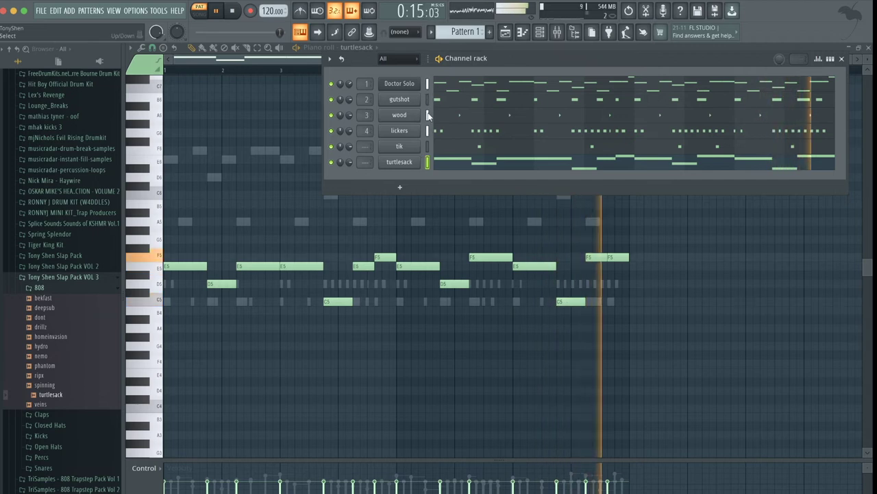
{"action": "key", "text": "space"}
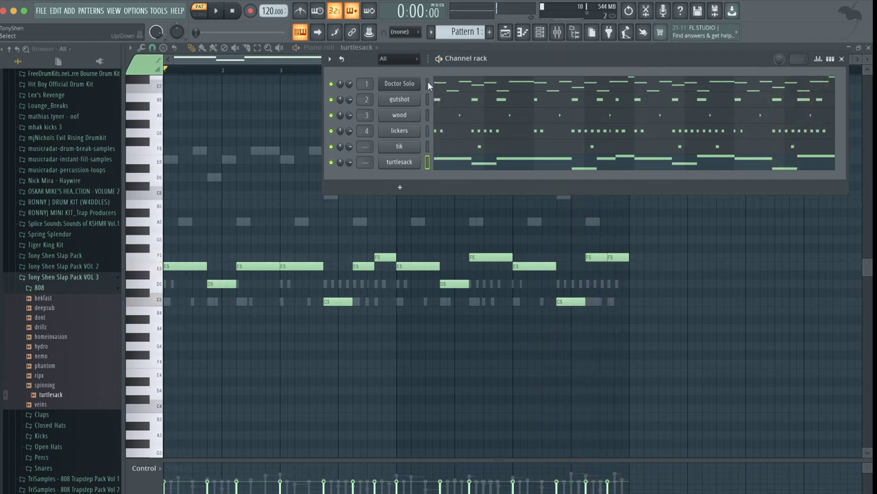
Step: Route the gutshot, wood, lickers, tik and turtlesack channels to mixer inserts 2 through 6
{"action": "left_click", "coordinate": [557, 32]}
{"action": "left_click", "coordinate": [213, 183]}
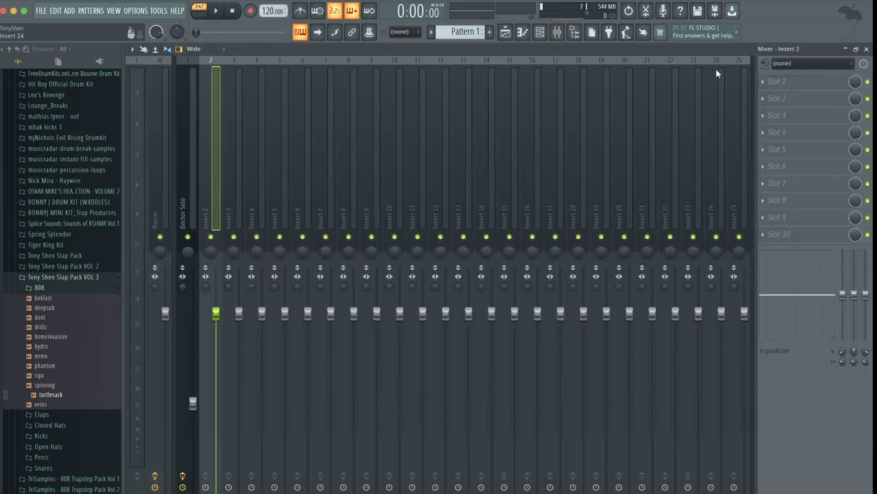
{"action": "left_click", "coordinate": [854, 48]}
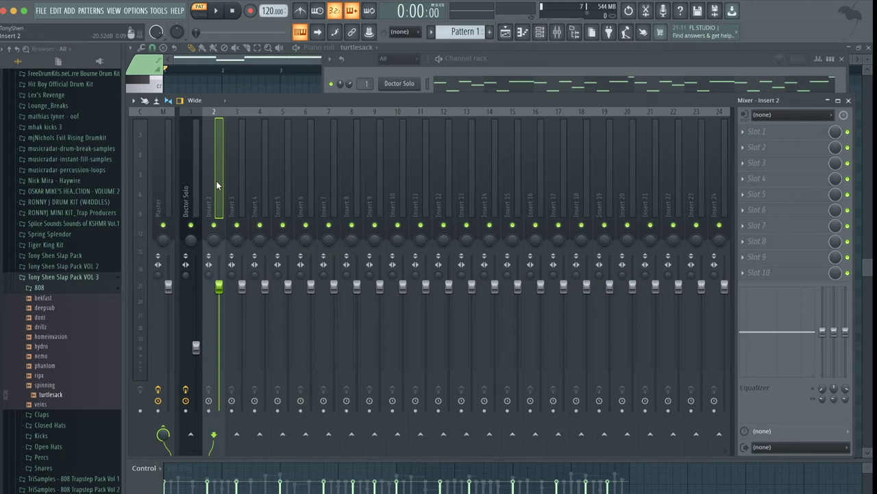
{"action": "key", "text": "ctrl+l"}
{"action": "mouse_move", "coordinate": [216, 181]}
{"action": "left_mouse_down"}
{"action": "mouse_move", "coordinate": [304, 182]}
{"action": "mouse_move", "coordinate": [210, 179]}
{"action": "left_mouse_up"}
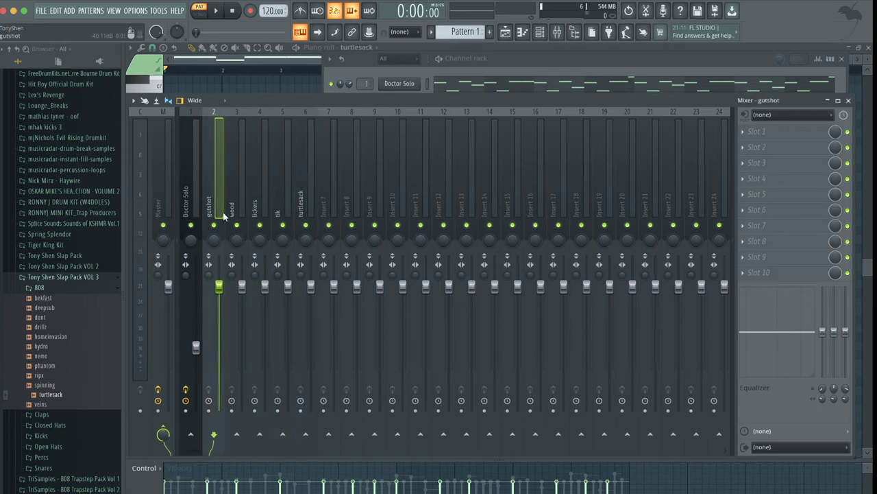
Step: Lower the lickers, tik and turtlesack mixer levels during playback, bringing turtlesack to about 91%
{"action": "key", "text": "space"}
{"action": "left_click_drag", "start_coordinate": [264, 287], "coordinate": [265, 324]}
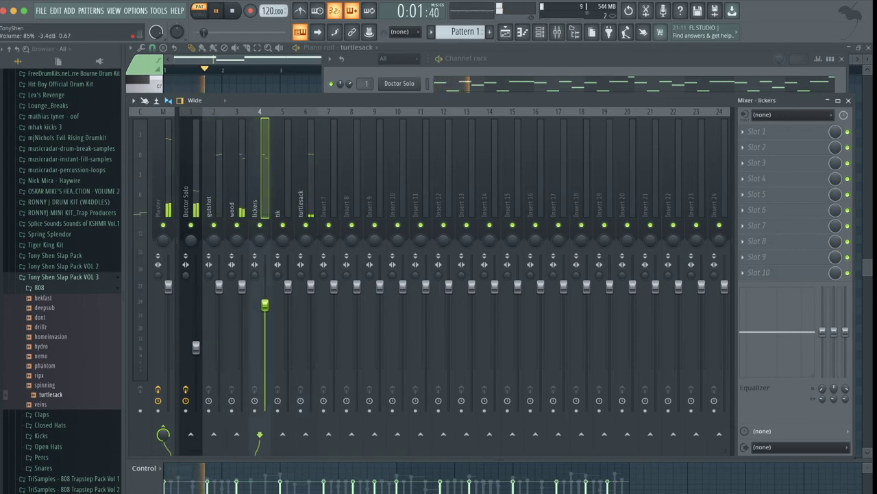
{"action": "left_click_drag", "start_coordinate": [287, 287], "coordinate": [287, 338]}
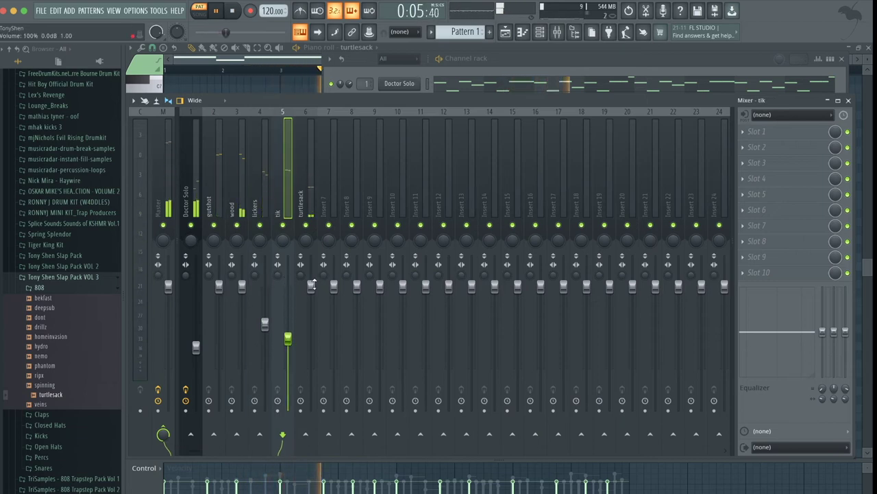
{"action": "left_click_drag", "start_coordinate": [310, 287], "coordinate": [311, 294]}
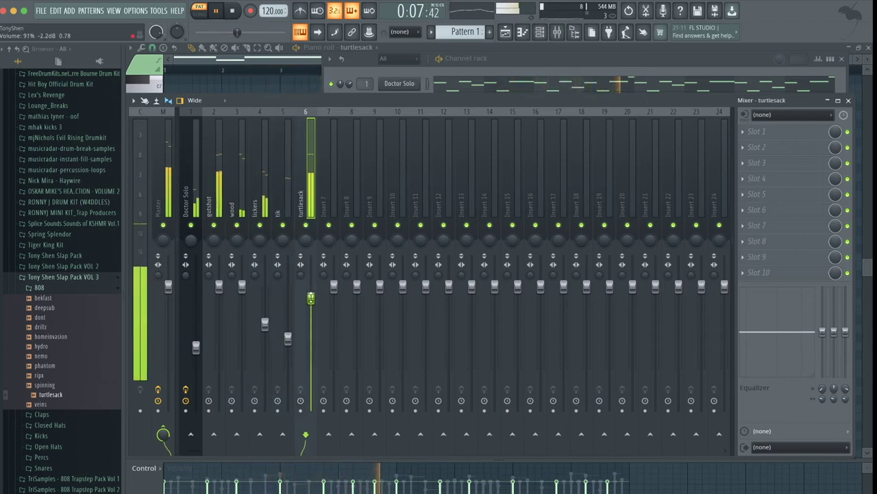
Step: Display the playlist and channel rack, collapse the 808 folder and its VOL 3 sample pack, and stop playback
{"action": "left_click", "coordinate": [507, 33]}
{"action": "left_click", "coordinate": [541, 32]}
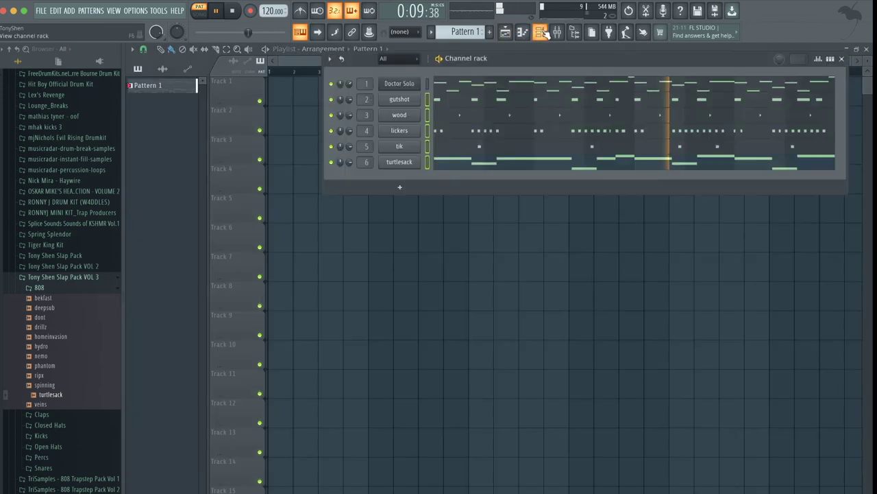
{"action": "left_click", "coordinate": [30, 287]}
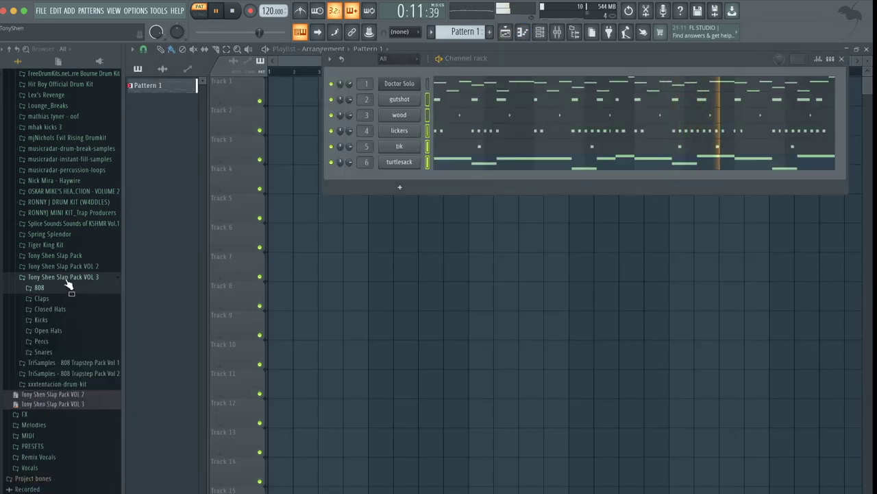
{"action": "left_click", "coordinate": [61, 276]}
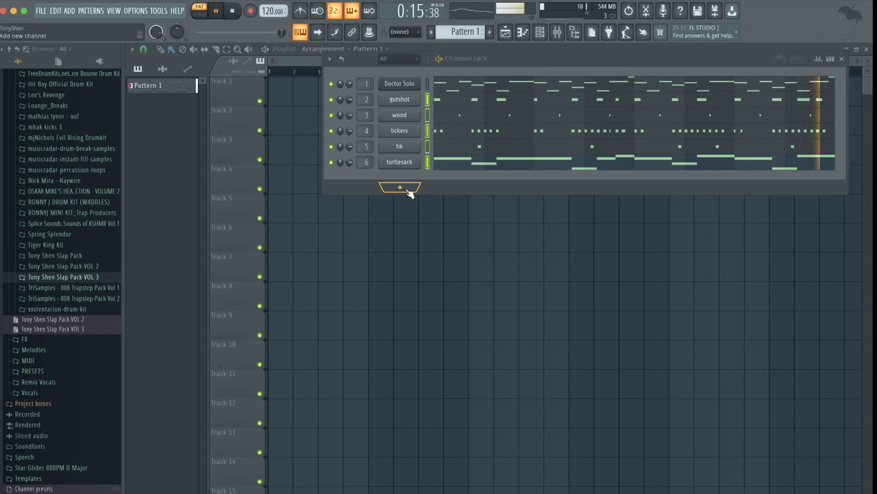
{"action": "key", "text": "space"}
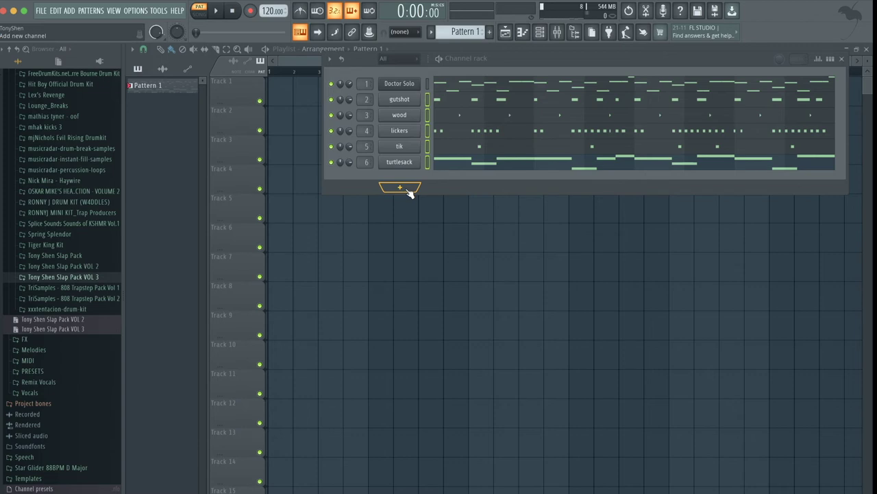
Step: Add a FLEX channel and filter its presets to the Piano type across all installed packs
{"action": "left_click", "coordinate": [408, 190]}
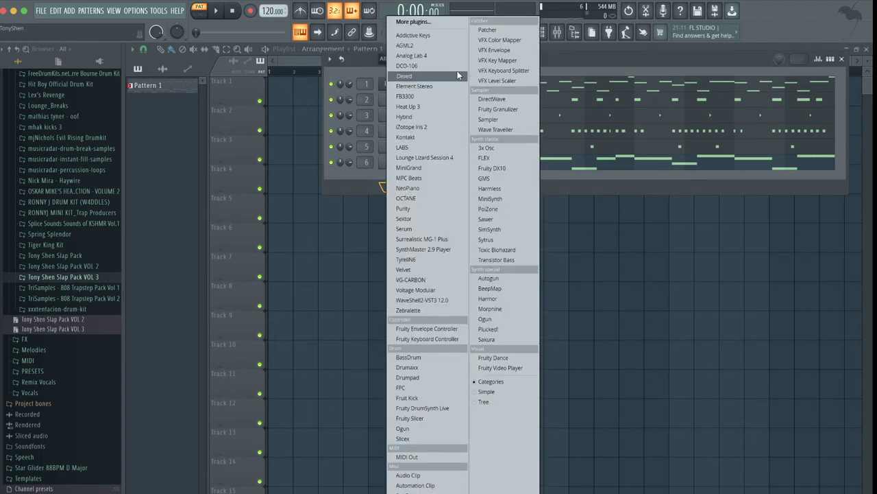
{"action": "left_click", "coordinate": [522, 162]}
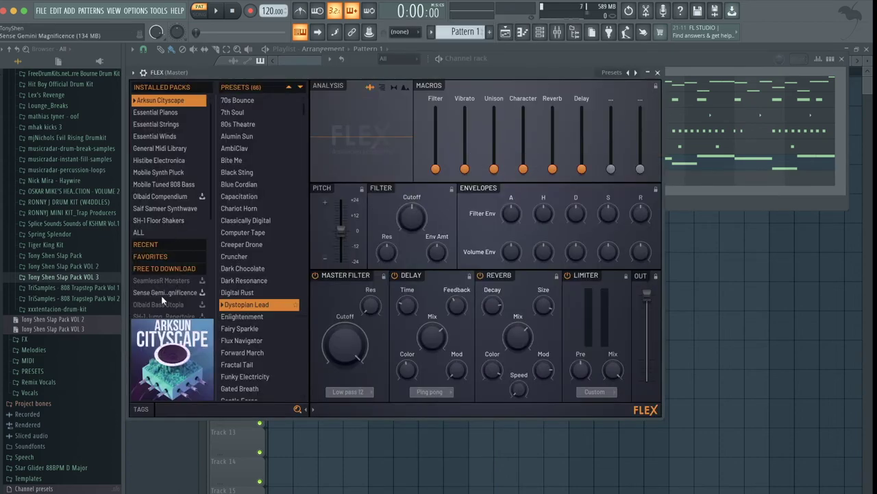
{"action": "left_click", "coordinate": [141, 410]}
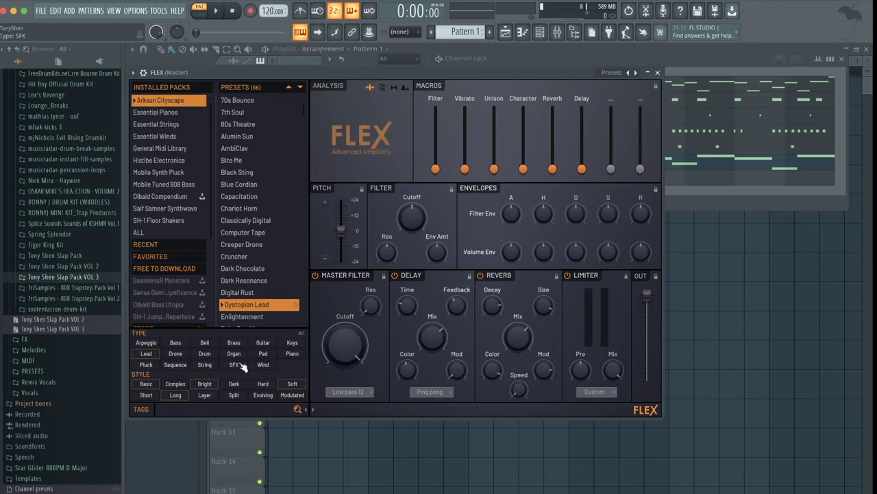
{"action": "left_click", "coordinate": [292, 354]}
{"action": "left_click", "coordinate": [140, 232]}
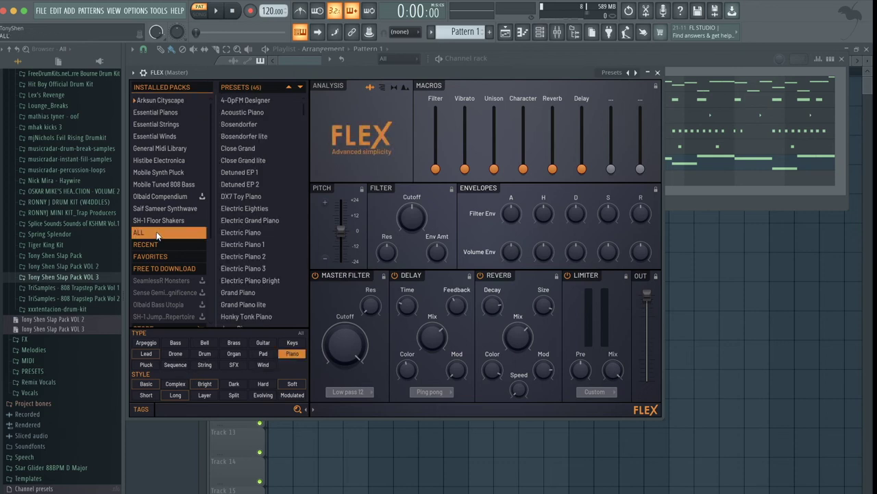
Step: Load the Stage Grand piano preset in FLEX and close the plugin window
{"action": "scroll", "coordinate": [244, 183], "scroll_direction": "down", "scroll_amount": 1}
{"action": "scroll", "coordinate": [244, 181], "scroll_direction": "down", "scroll_amount": 2}
{"action": "left_click", "coordinate": [244, 246]}
{"action": "scroll", "coordinate": [244, 246], "scroll_direction": "down", "scroll_amount": 3}
{"action": "scroll", "coordinate": [244, 252], "scroll_direction": "down", "scroll_amount": 3}
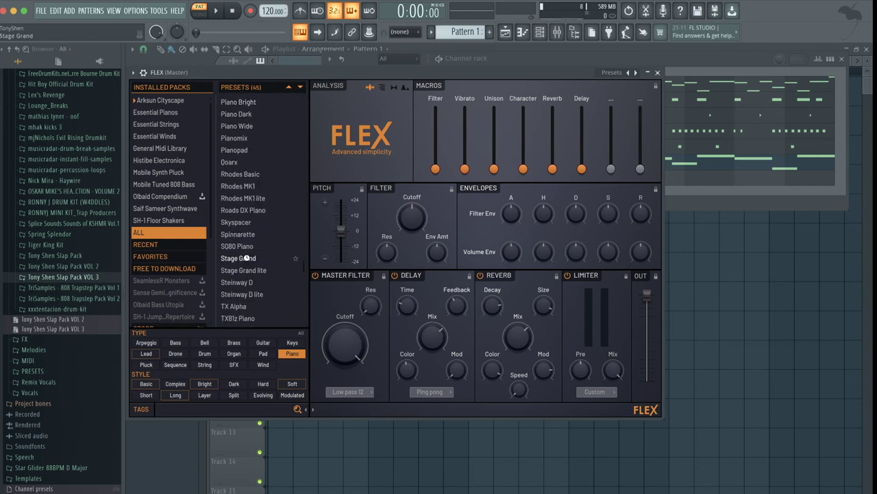
{"action": "left_click", "coordinate": [247, 258]}
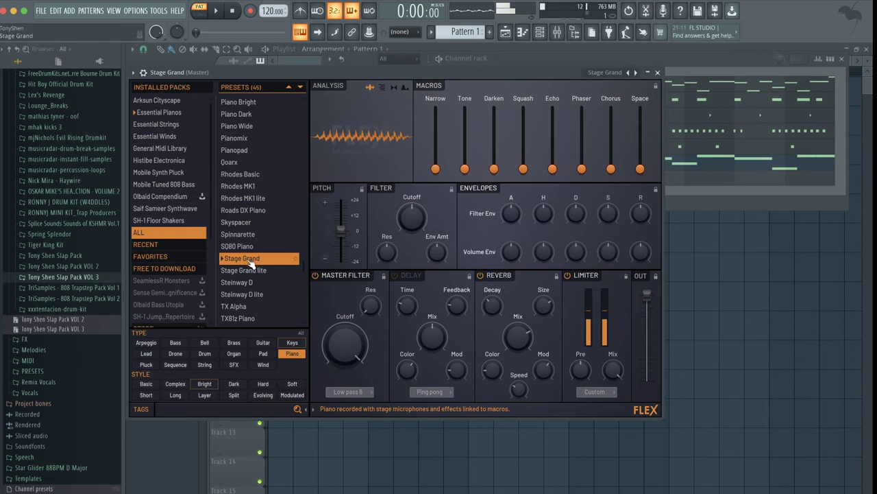
{"action": "left_click", "coordinate": [658, 72]}
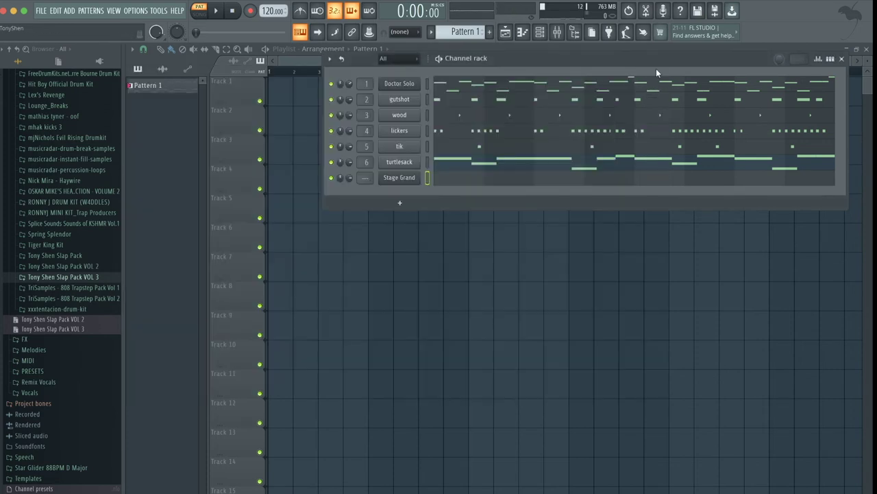
Step: Audition the pattern from Stage Grand's piano roll and place a one-bar E6 note at the start of bar 1
{"action": "left_click", "coordinate": [452, 181]}
{"action": "scroll", "coordinate": [251, 187], "scroll_direction": "up", "scroll_amount": 3}
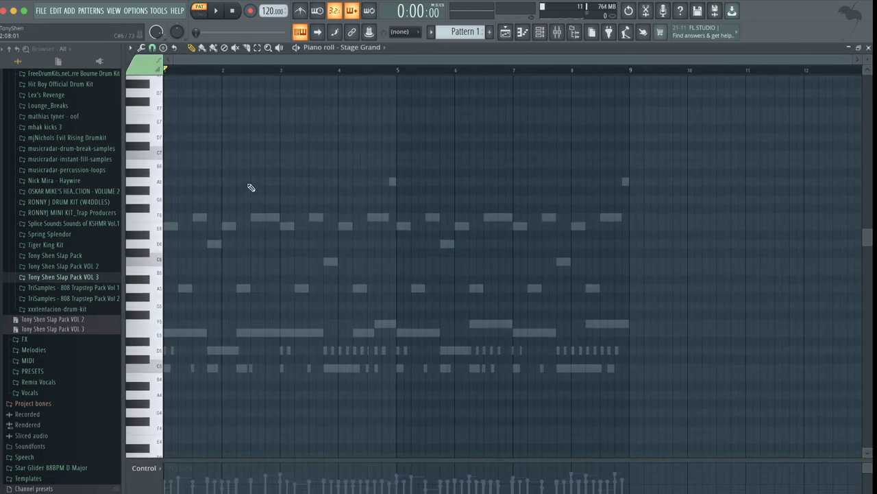
{"action": "key", "text": "space"}
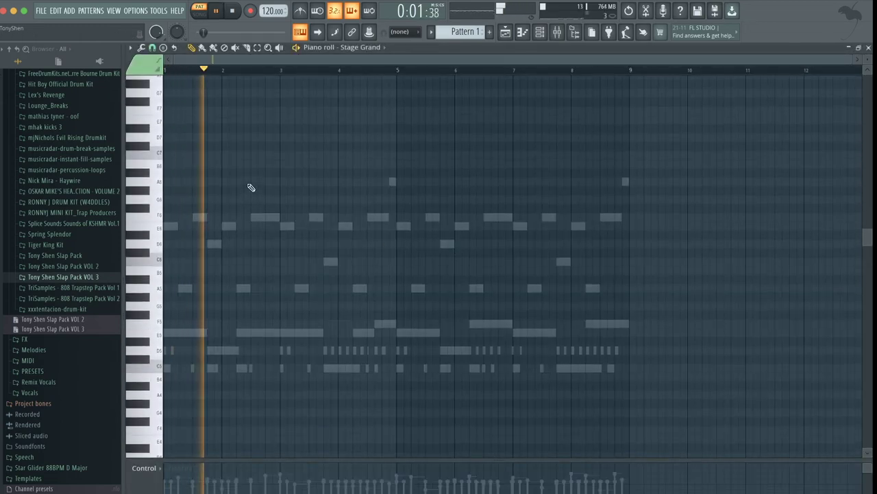
{"action": "key", "text": "space"}
{"action": "left_click", "coordinate": [177, 225]}
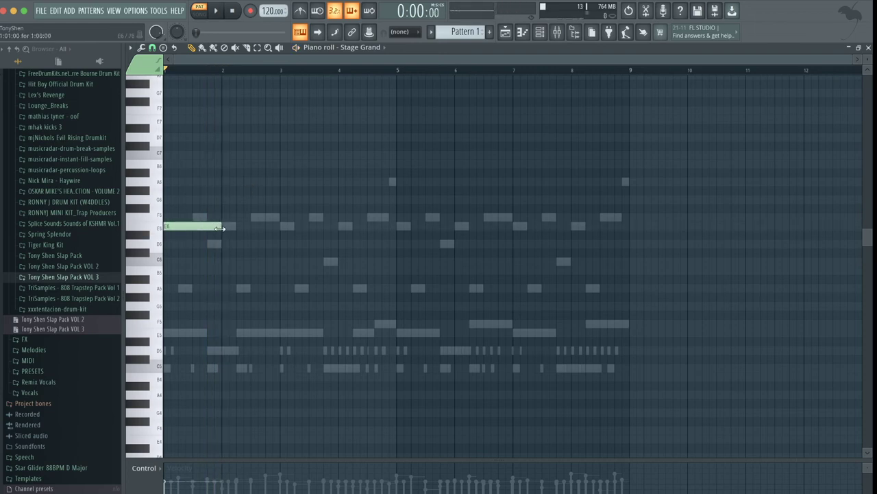
Step: Shorten the first E6 note to half a bar, fill bar 1 with two half-bar E6 notes, and audition them
{"action": "left_click_drag", "start_coordinate": [220, 228], "coordinate": [279, 227]}
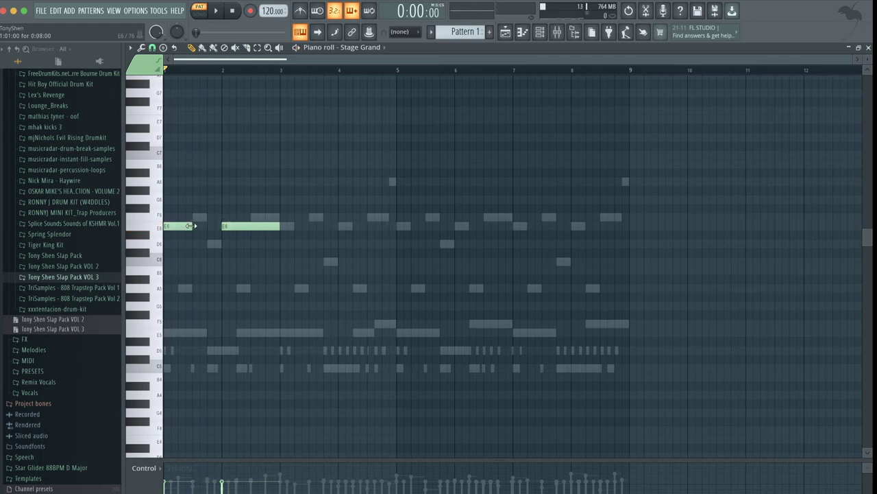
{"action": "mouse_move", "coordinate": [229, 225]}
{"action": "left_mouse_down"}
{"action": "mouse_move", "coordinate": [204, 225]}
{"action": "mouse_move", "coordinate": [239, 225]}
{"action": "mouse_move", "coordinate": [218, 226]}
{"action": "left_mouse_up"}
{"action": "key", "text": "space"}
{"action": "key", "text": "space"}
Step: Repeat bar 1's two half-bar E6 notes through the end of bar 8, removing any copies beyond it
{"action": "left_click_drag", "start_coordinate": [165, 214], "coordinate": [232, 237]}
{"action": "key", "text": "ctrl+b"}
{"action": "key", "text": "ctrl+b"}
{"action": "key", "text": "ctrl+b"}
{"action": "key", "text": "ctrl+b"}
{"action": "key", "text": "ctrl+b"}
{"action": "key", "text": "ctrl+b"}
{"action": "key", "text": "ctrl+b"}
{"action": "key", "text": "ctrl+d"}
{"action": "key", "text": "ctrl+b"}
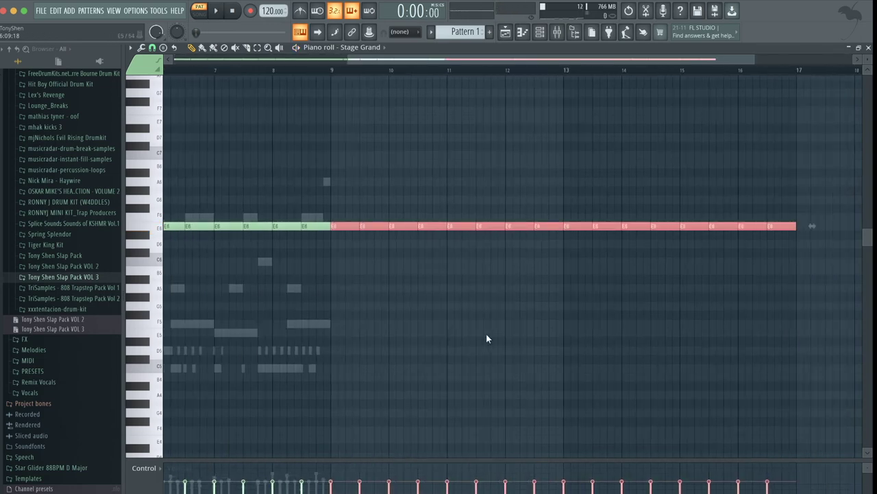
{"action": "key", "text": "ctrl+z"}
{"action": "scroll", "coordinate": [486, 338], "scroll_direction": "left", "scroll_amount": 5}
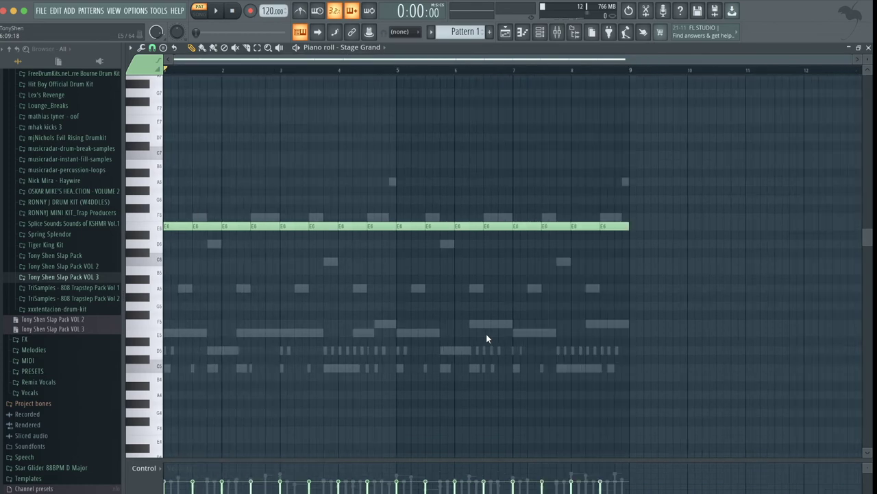
Step: Audition the repeated piano notes and try shortening all of them together to leave gaps between them
{"action": "double_click", "coordinate": [166, 72]}
{"action": "key", "text": "space"}
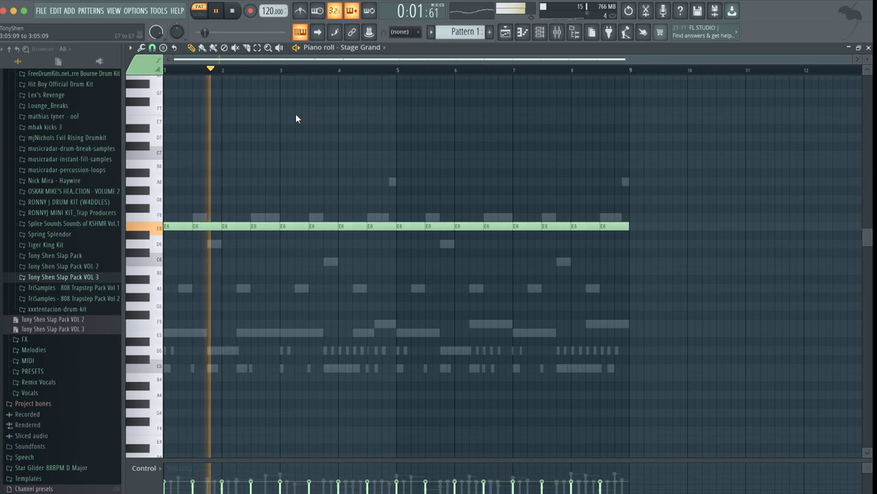
{"action": "left_click_drag", "start_coordinate": [640, 247], "coordinate": [82, 199]}
{"action": "key", "text": "space"}
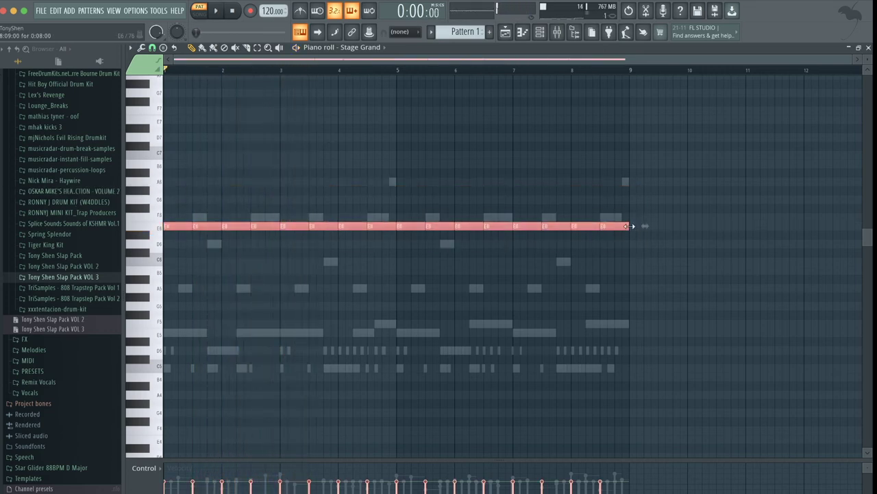
{"action": "left_click_drag", "start_coordinate": [631, 225], "coordinate": [622, 225]}
{"action": "key", "text": "space"}
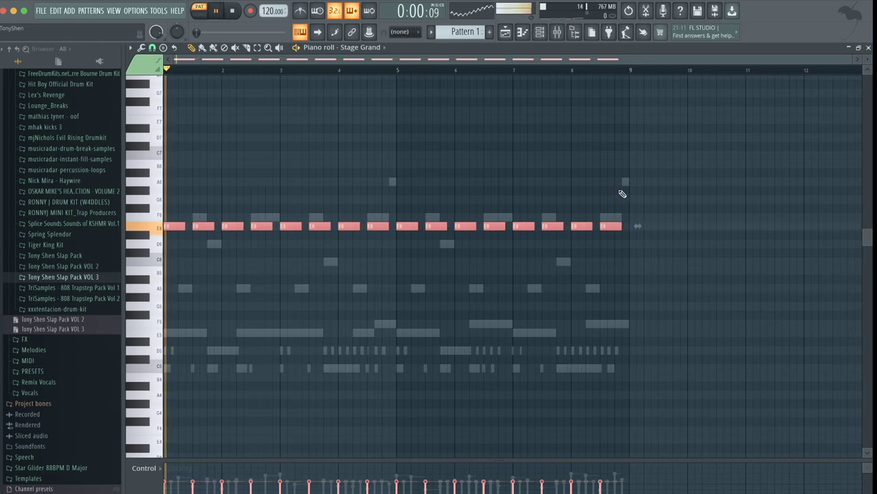
{"action": "left_click_drag", "start_coordinate": [619, 226], "coordinate": [622, 226]}
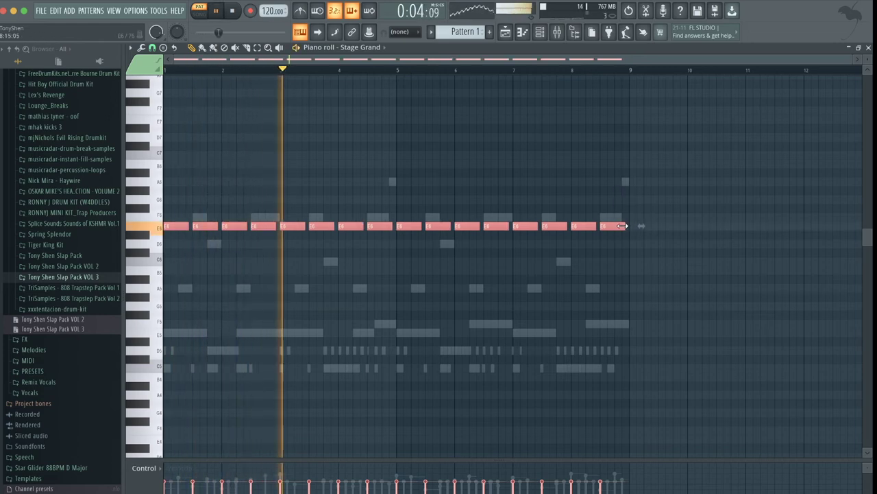
{"action": "left_click_drag", "start_coordinate": [624, 225], "coordinate": [630, 225]}
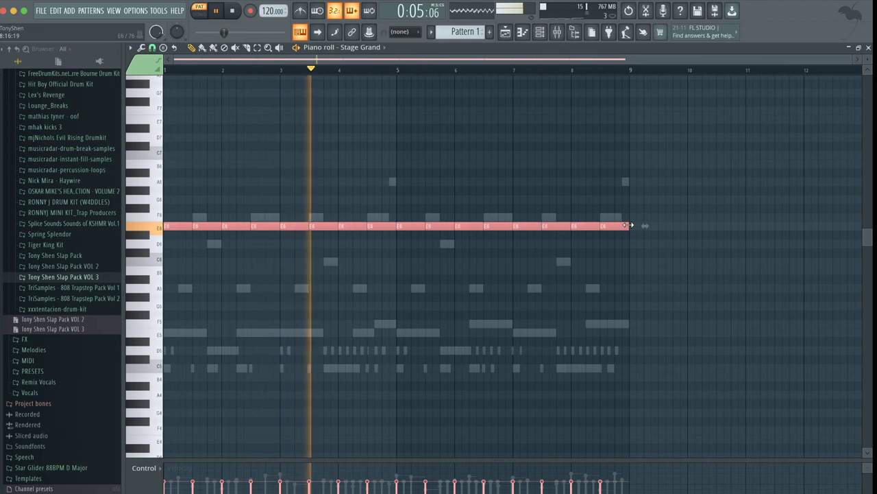
{"action": "left_click", "coordinate": [607, 186]}
Step: Route the Stage Grand channel to mixer insert 7 and audition the pattern
{"action": "left_click", "coordinate": [540, 32]}
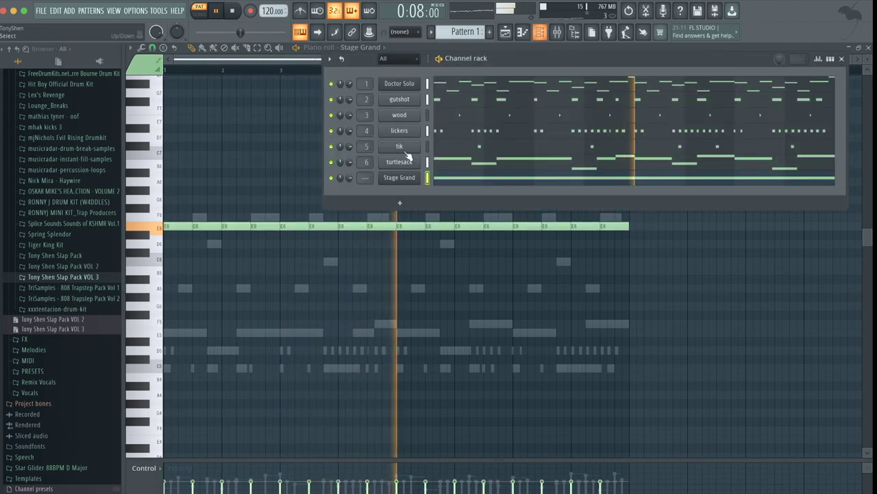
{"action": "key", "text": "space"}
{"action": "left_click", "coordinate": [562, 36]}
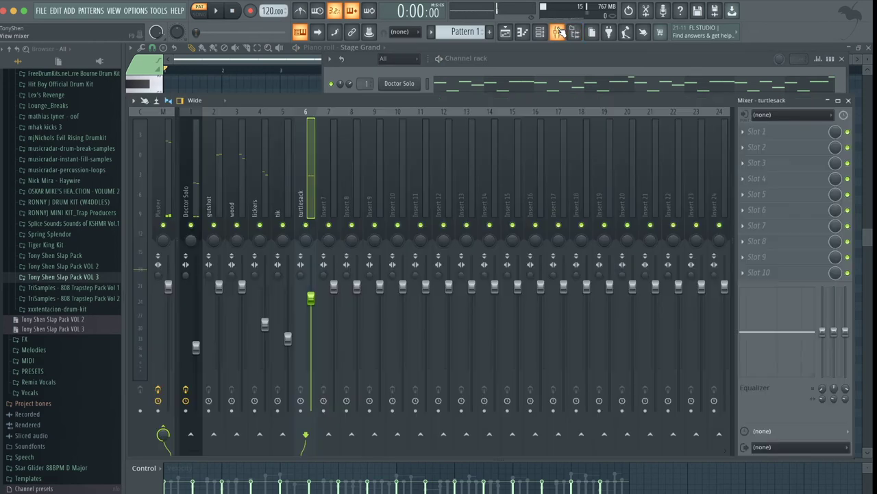
{"action": "left_click", "coordinate": [330, 162]}
{"action": "key", "text": "ctrl+l"}
{"action": "key", "text": "space"}
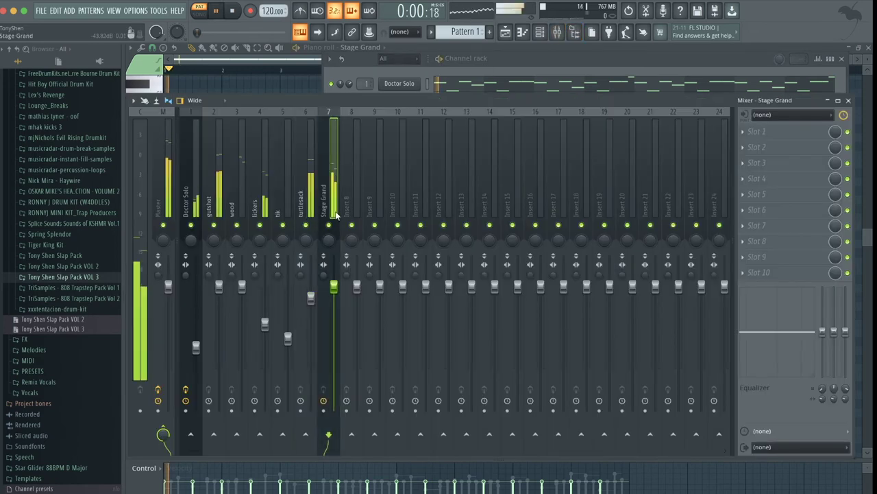
{"action": "left_click", "coordinate": [485, 53]}
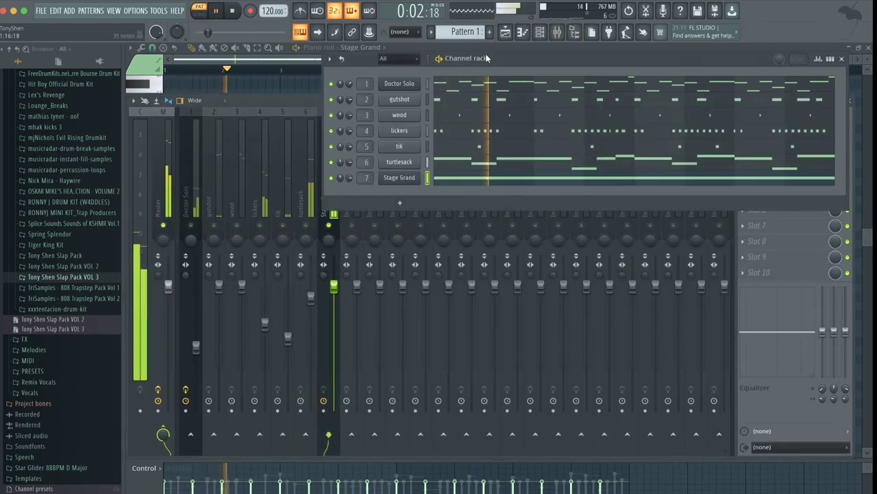
{"action": "key", "text": "space"}
Step: Transpose all the Stage Grand notes up one octave to E7 and play the pattern
{"action": "left_click", "coordinate": [455, 178]}
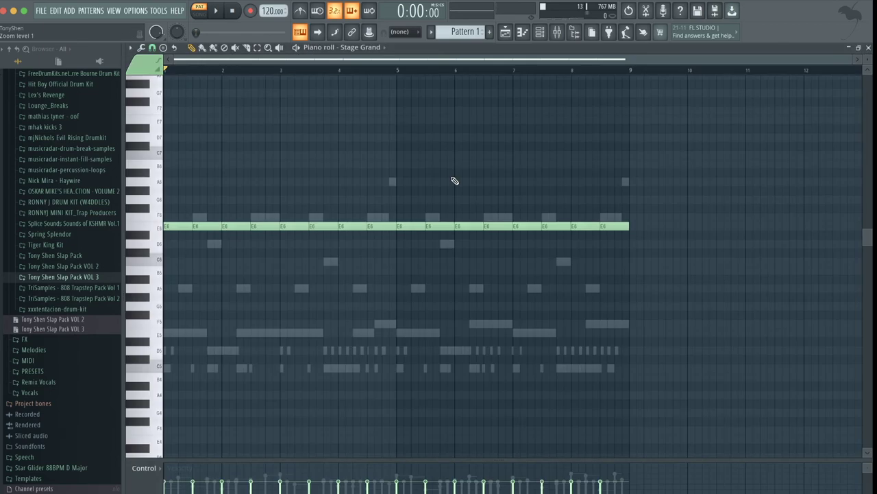
{"action": "key", "text": "ctrl+Up"}
{"action": "key", "text": "space"}
{"action": "scroll", "coordinate": [452, 178], "scroll_direction": "up", "scroll_amount": 3}
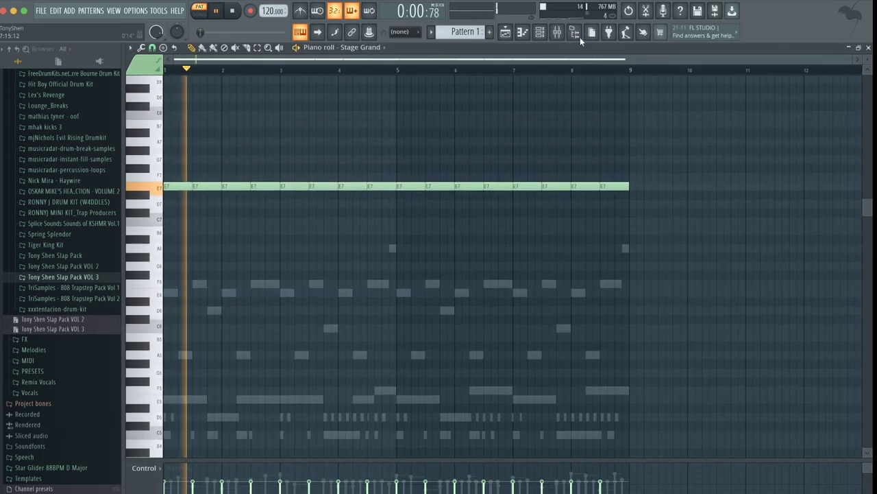
Step: Load Fruity Reeverb 2 in the first effect slot of the Stage Grand insert, audition it with room size 100, and close the plugin
{"action": "left_click", "coordinate": [560, 31]}
{"action": "key", "text": "space"}
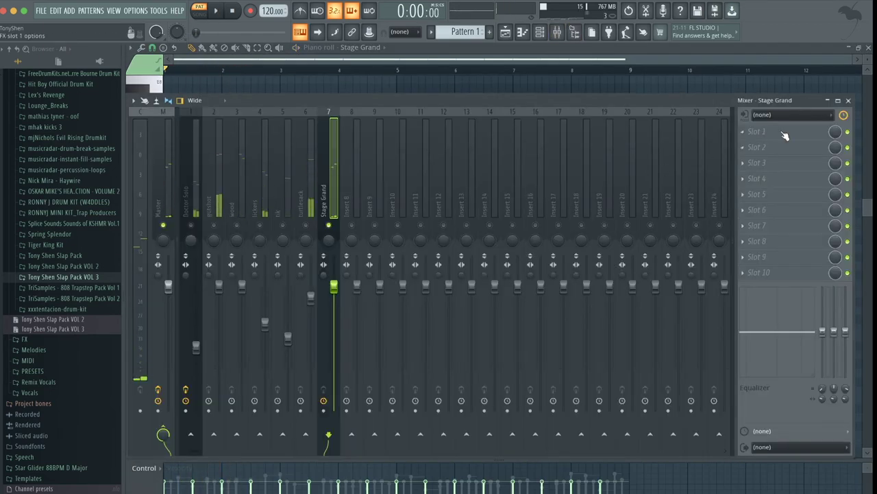
{"action": "left_click", "coordinate": [779, 132]}
{"action": "left_click", "coordinate": [632, 67]}
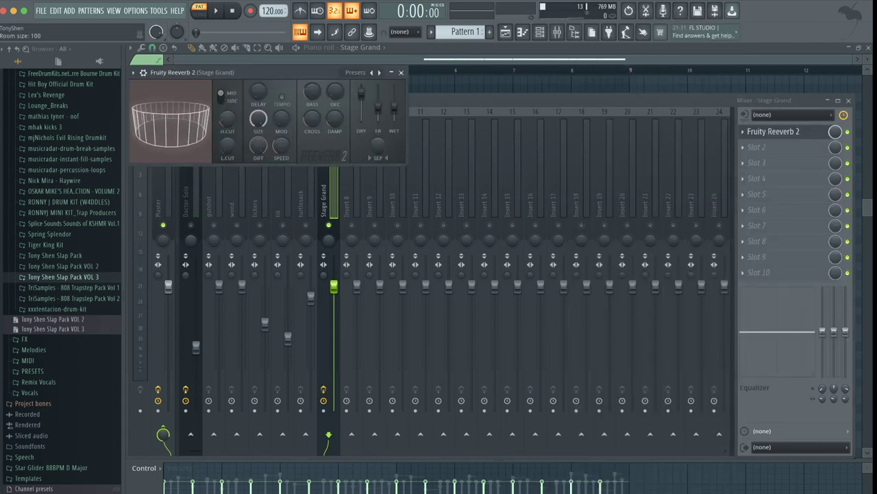
{"action": "key", "text": "space"}
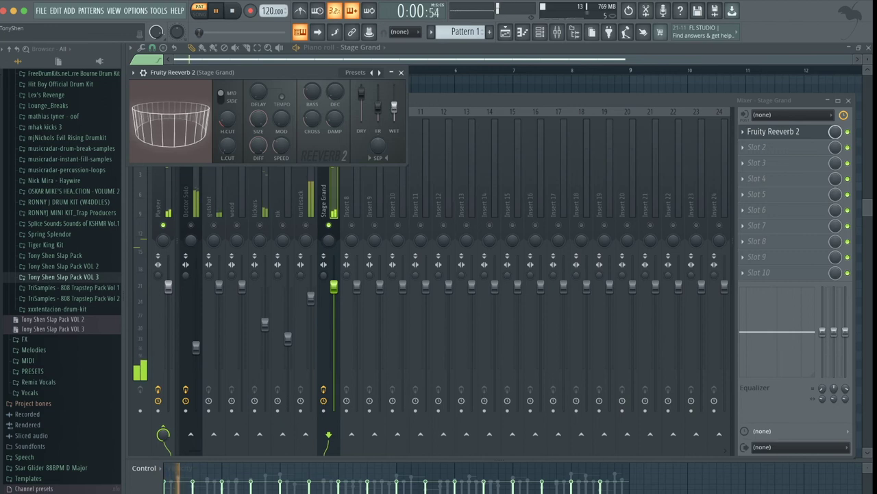
{"action": "left_click", "coordinate": [402, 72]}
Step: Lower the Stage Grand insert's volume to about 52% and unsolo it so all mixer tracks play
{"action": "left_click_drag", "start_coordinate": [334, 286], "coordinate": [334, 348]}
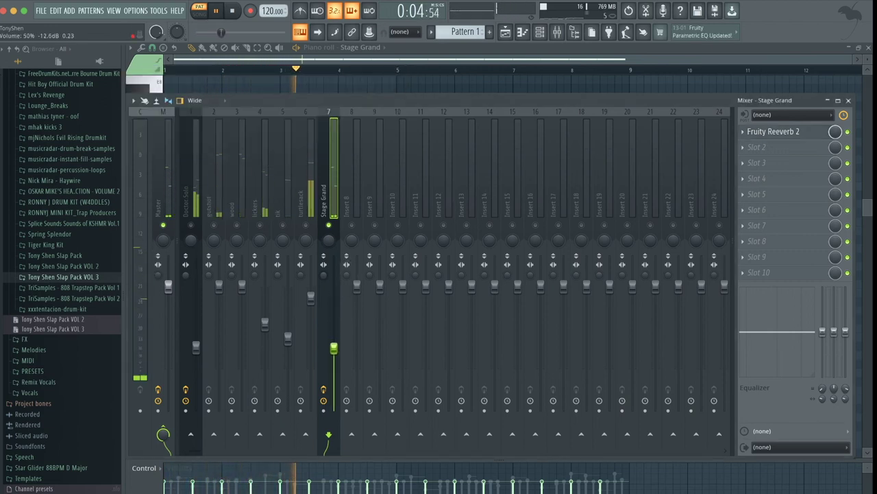
{"action": "right_click", "coordinate": [331, 224]}
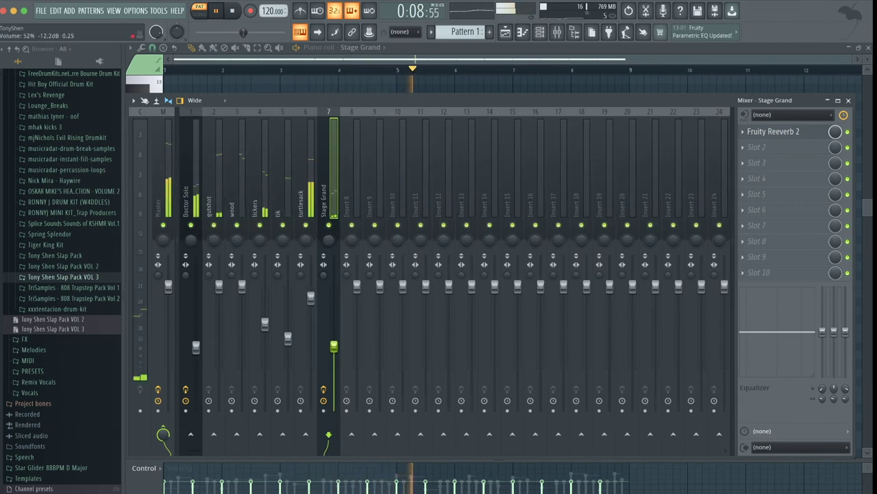
Step: Show the playlist and place Pattern 1 at the start of Track 1
{"action": "left_click", "coordinate": [505, 32]}
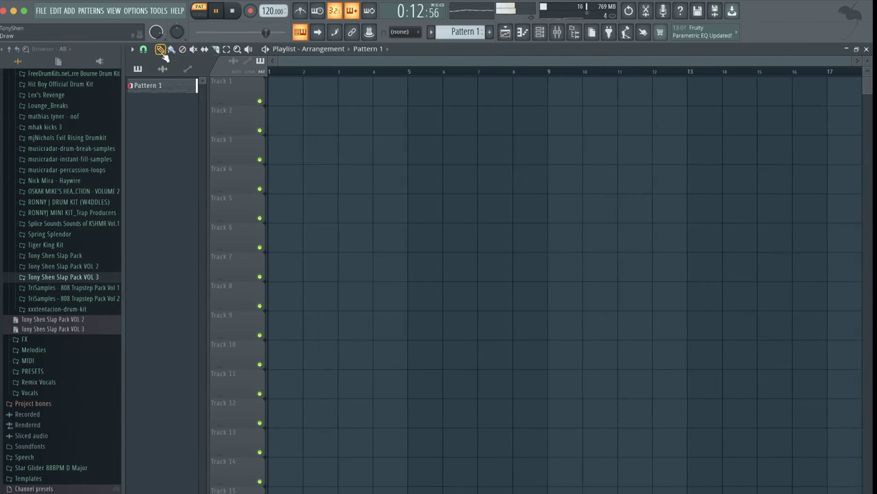
{"action": "left_click", "coordinate": [539, 38]}
{"action": "left_click", "coordinate": [539, 38]}
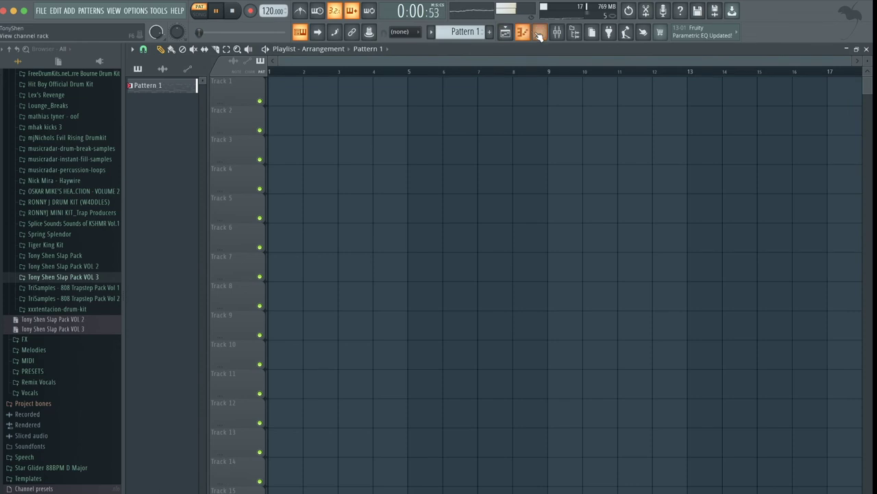
{"action": "left_click", "coordinate": [540, 36]}
{"action": "left_click", "coordinate": [540, 36]}
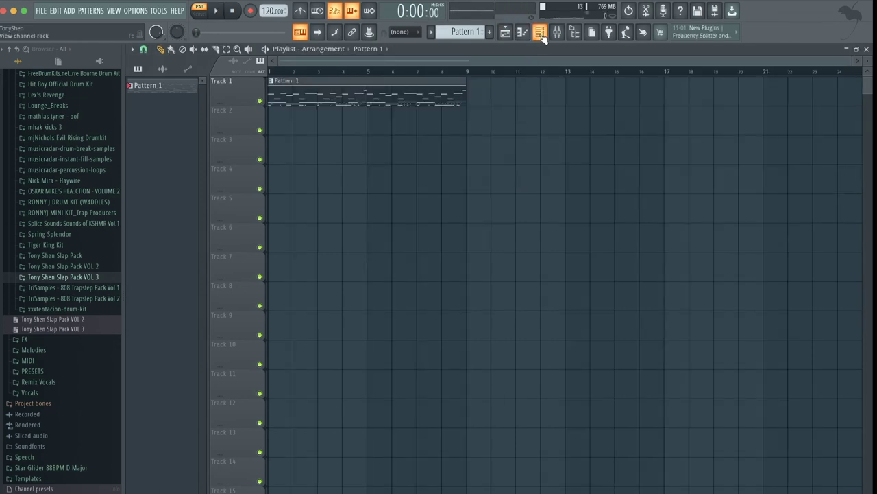
Step: Split Pattern 1 by channel into separate patterns
{"action": "left_click", "coordinate": [558, 34]}
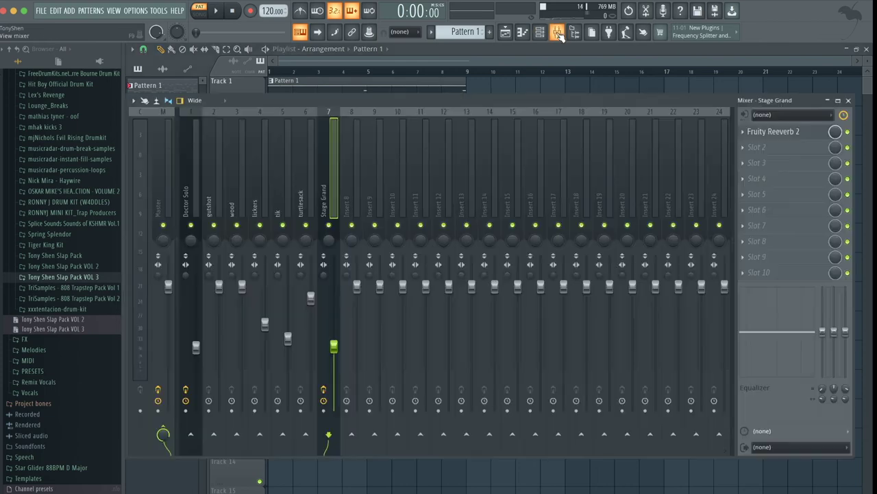
{"action": "left_click", "coordinate": [555, 34]}
{"action": "left_click", "coordinate": [555, 35]}
{"action": "left_click", "coordinate": [506, 34]}
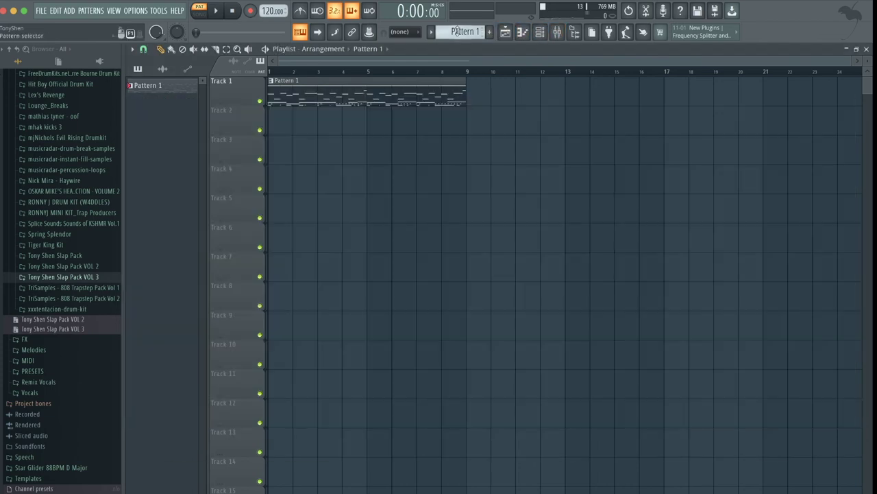
{"action": "left_click", "coordinate": [456, 30]}
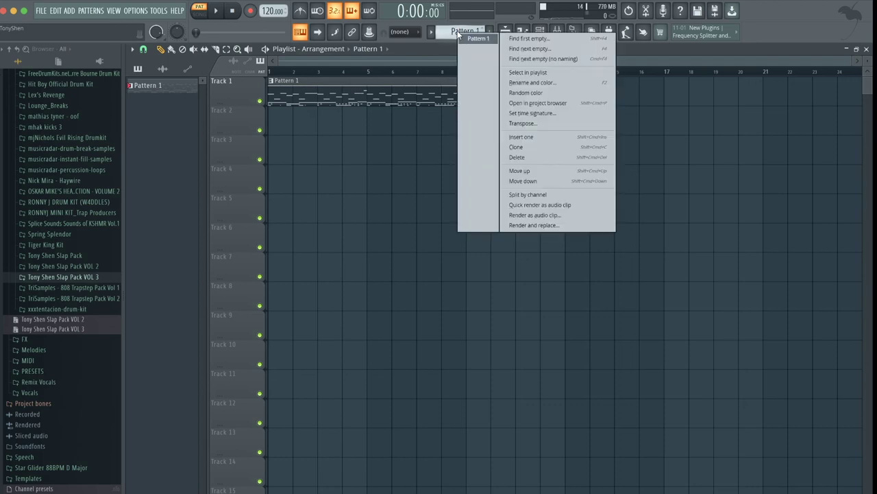
{"action": "left_click", "coordinate": [564, 195]}
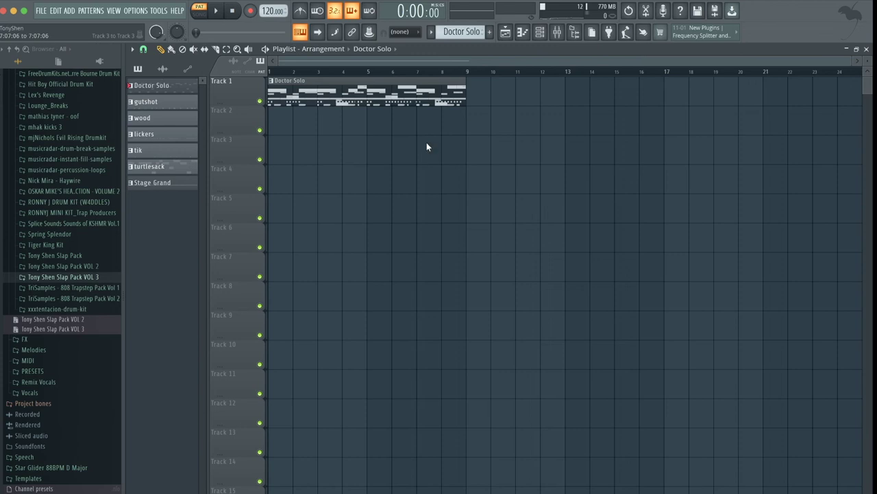
Step: Replace the clip on Track 1 with all seven split patterns, stacked from bar 1 on Tracks 1 to 7
{"action": "left_click_drag", "start_coordinate": [398, 87], "coordinate": [385, 131]}
{"action": "left_click_drag", "start_coordinate": [403, 168], "coordinate": [355, 90]}
{"action": "key", "text": "Delete"}
{"action": "left_click", "coordinate": [162, 104]}
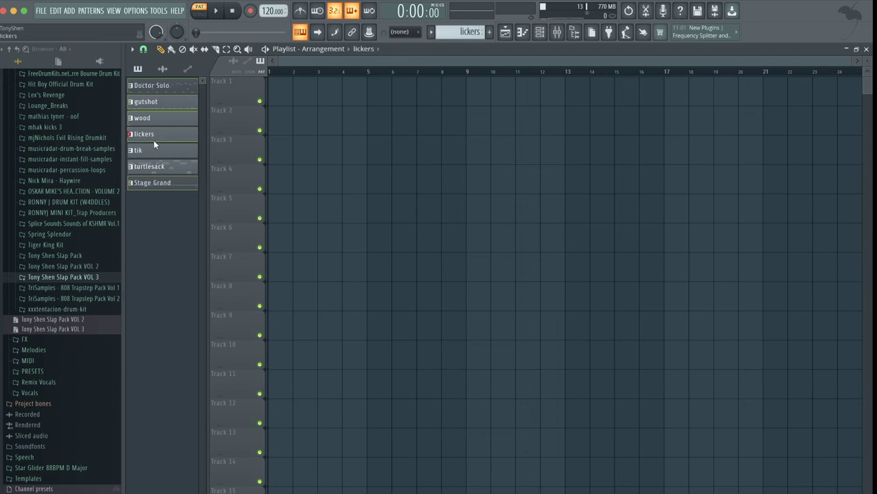
{"action": "left_click_drag", "start_coordinate": [149, 87], "coordinate": [321, 80]}
{"action": "left_click", "coordinate": [524, 195]}
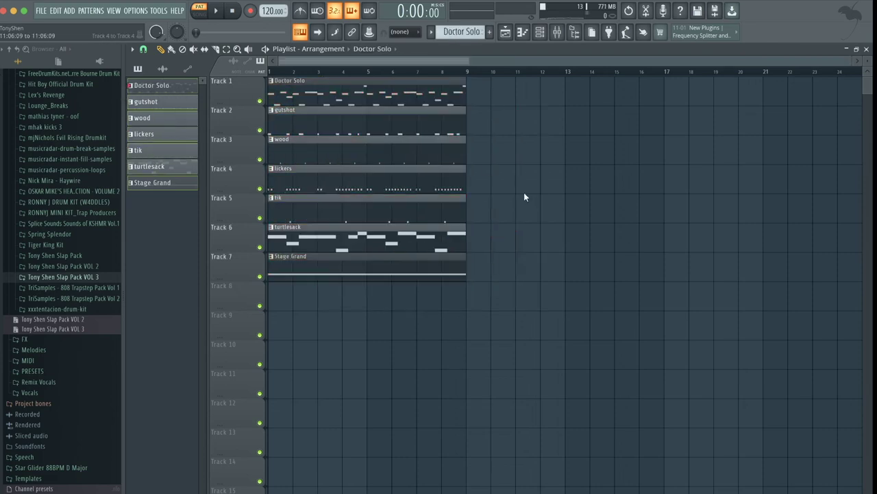
Step: Reorder the clips so Stage Grand sits on Track 2 and gutshot through turtlesack occupy Tracks 3 to 7
{"action": "left_click_drag", "start_coordinate": [505, 239], "coordinate": [319, 306]}
{"action": "left_click", "coordinate": [588, 348]}
{"action": "left_click_drag", "start_coordinate": [514, 425], "coordinate": [327, 194]}
{"action": "left_click_drag", "start_coordinate": [293, 268], "coordinate": [294, 121]}
{"action": "left_click", "coordinate": [541, 191]}
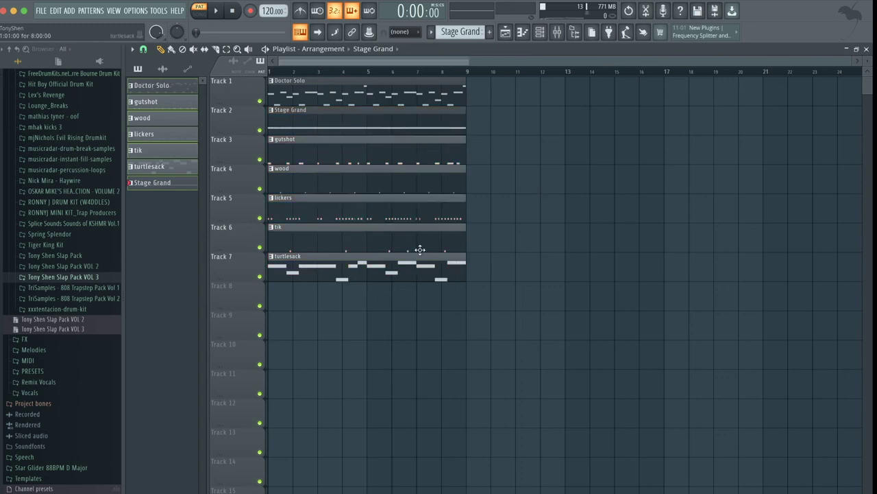
Step: Shift the turtlesack clip to bar 9 and lay the gutshot, wood, lickers and tik clips at both bar 1 and bar 9
{"action": "left_click_drag", "start_coordinate": [454, 251], "coordinate": [490, 168]}
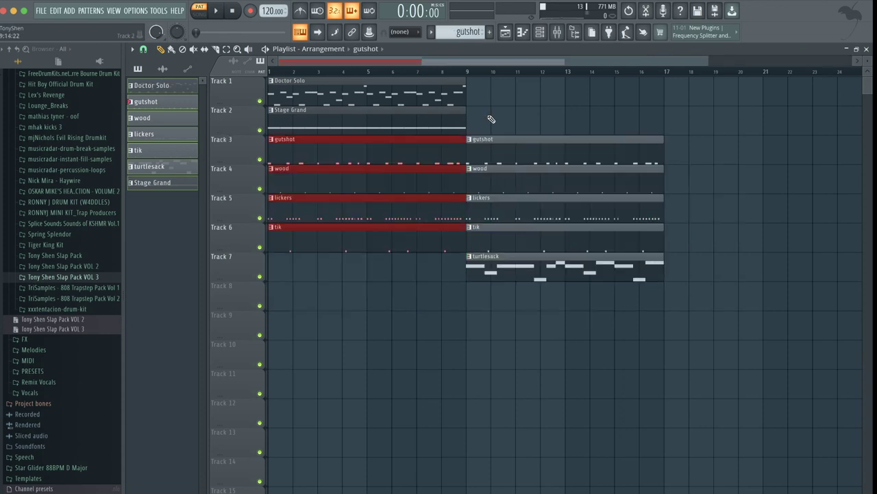
{"action": "key", "text": "Delete"}
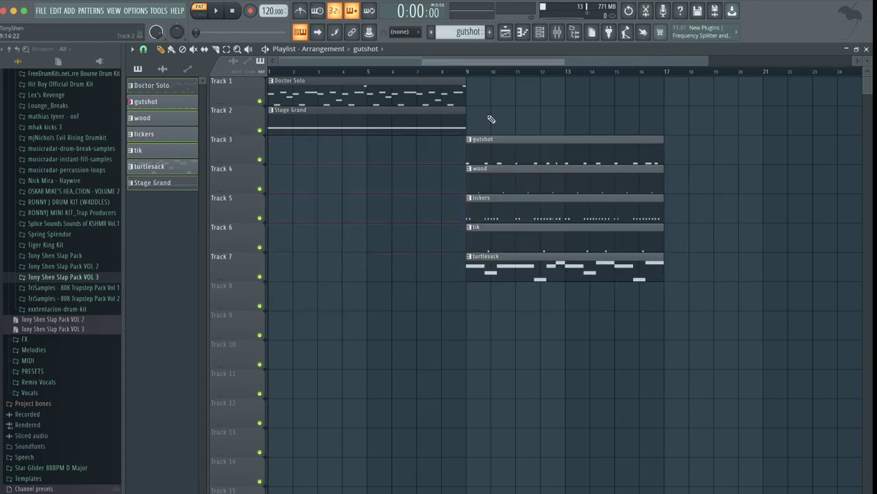
{"action": "left_click_drag", "start_coordinate": [506, 231], "coordinate": [492, 110]}
{"action": "left_click_drag", "start_coordinate": [494, 151], "coordinate": [273, 128]}
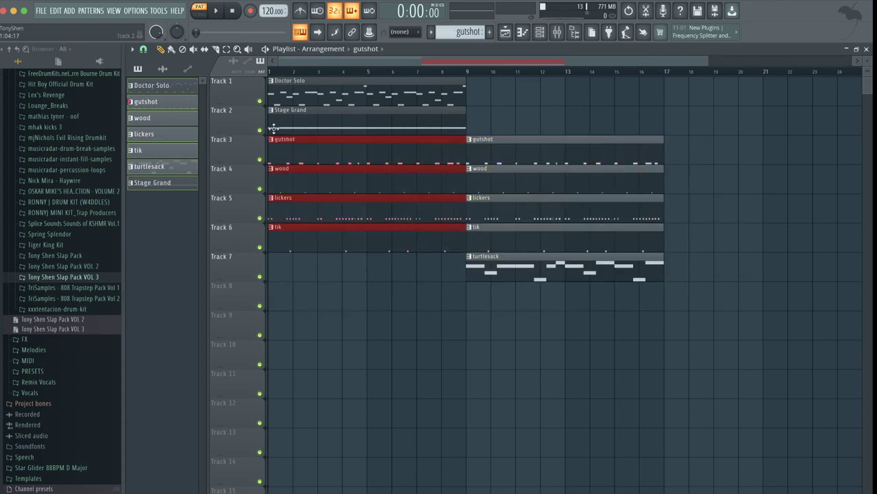
Step: Duplicate the Doctor Solo and Stage Grand clips to bar 9 and open the mixer
{"action": "left_click_drag", "start_coordinate": [499, 137], "coordinate": [401, 74]}
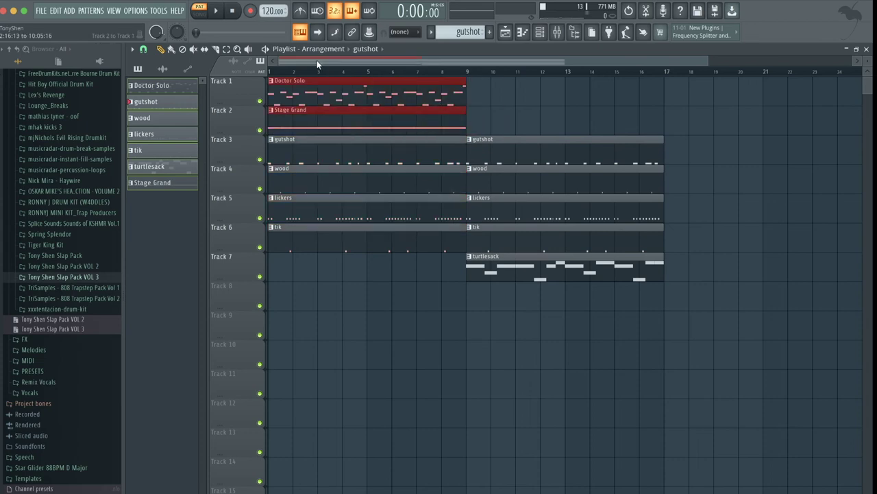
{"action": "key", "text": "ctrl+b"}
{"action": "left_click", "coordinate": [719, 172]}
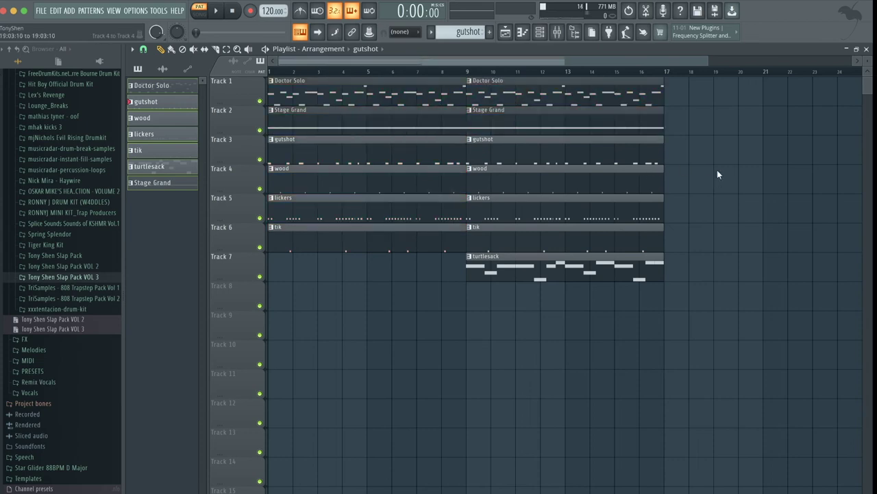
{"action": "left_click", "coordinate": [565, 34]}
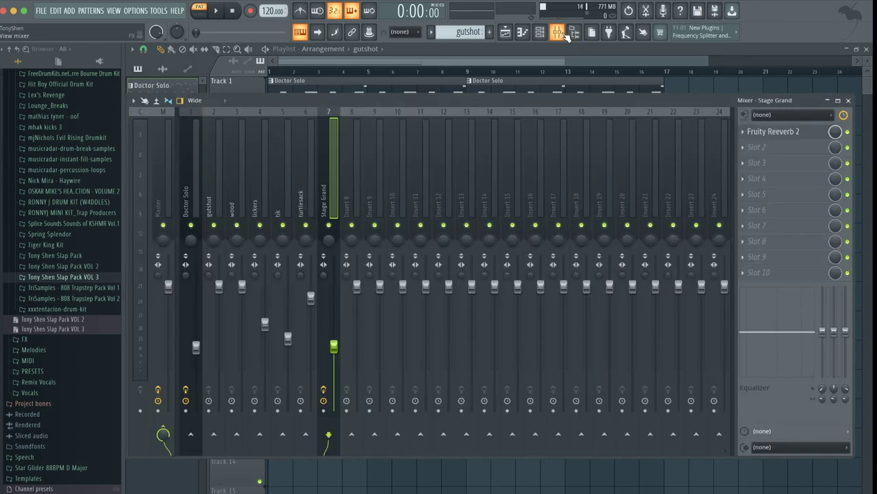
Step: Load Fruity Reeverb 2 into the second effect slot of the Master track
{"action": "left_click", "coordinate": [169, 172]}
{"action": "left_click", "coordinate": [765, 148]}
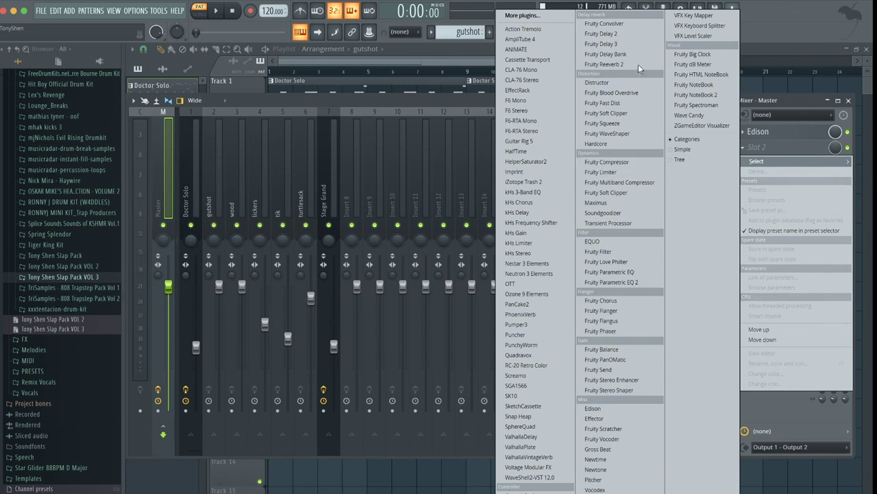
{"action": "left_click", "coordinate": [605, 64]}
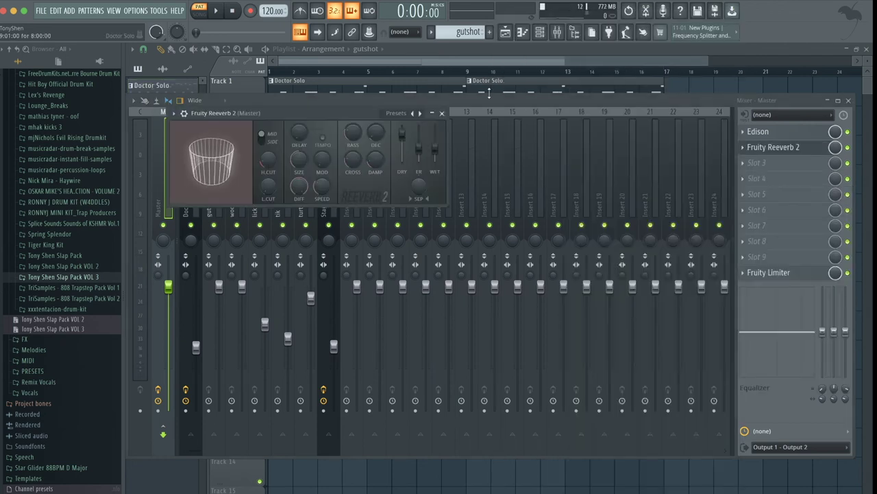
Step: Raise the Master reverb's wet level to 78% and audition it with the playlist in song mode
{"action": "key", "text": "space"}
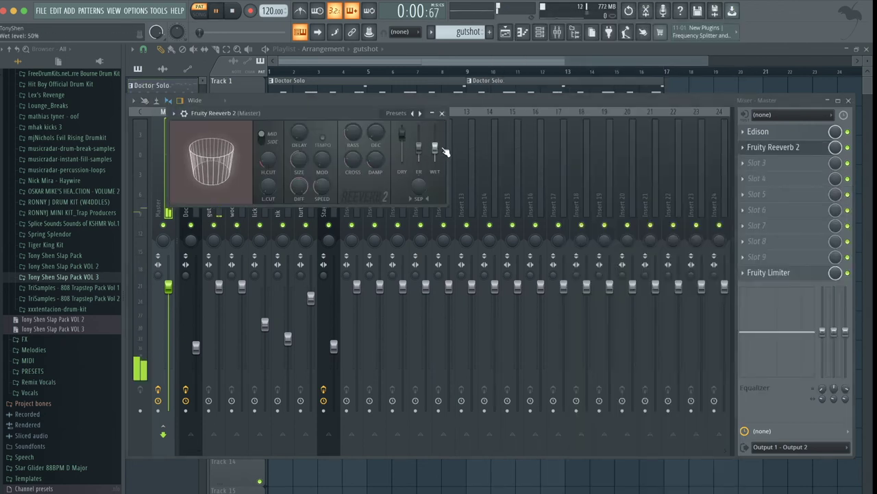
{"action": "left_click", "coordinate": [507, 34]}
{"action": "key", "text": "space"}
{"action": "key", "text": "space"}
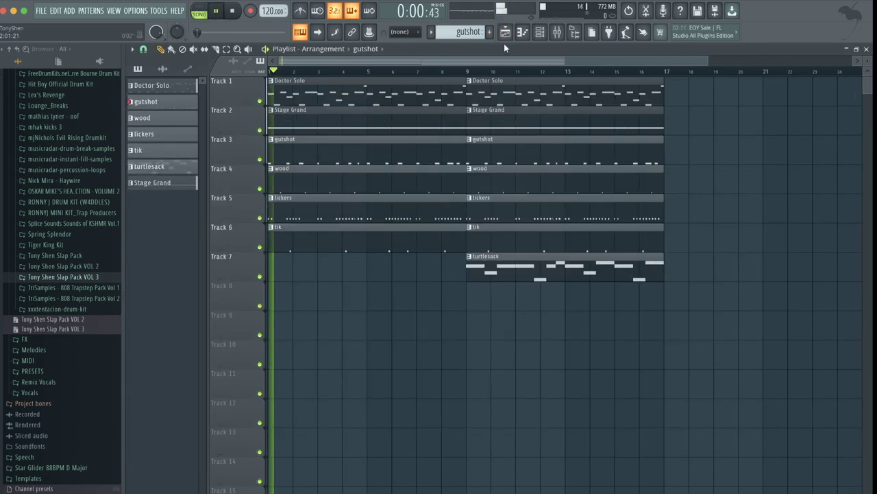
{"action": "left_click", "coordinate": [557, 32]}
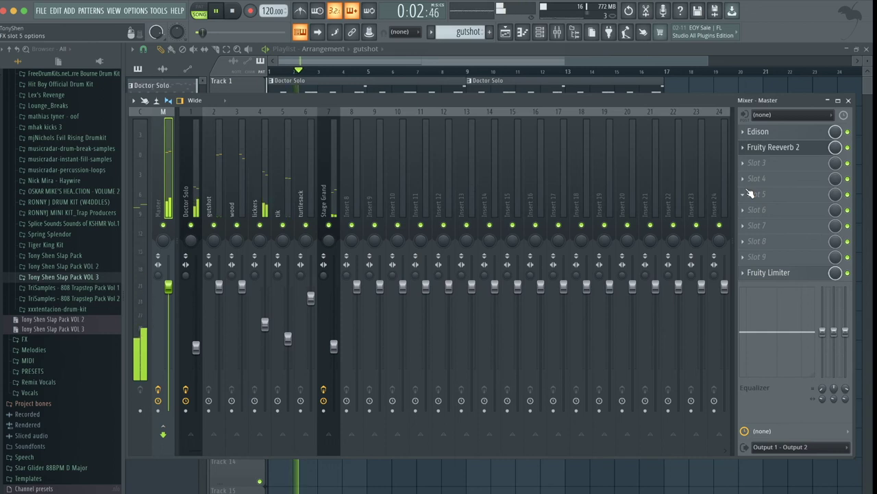
{"action": "left_click", "coordinate": [773, 148]}
{"action": "left_click_drag", "start_coordinate": [434, 146], "coordinate": [435, 139]}
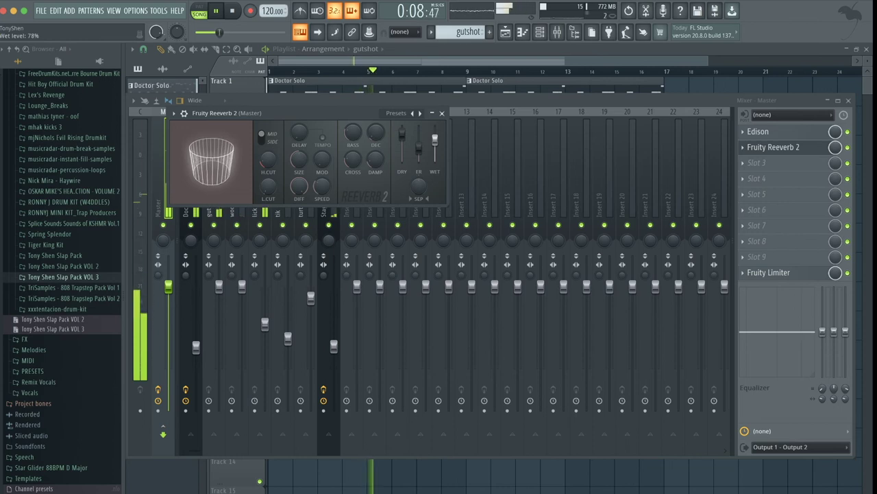
{"action": "key", "text": "space"}
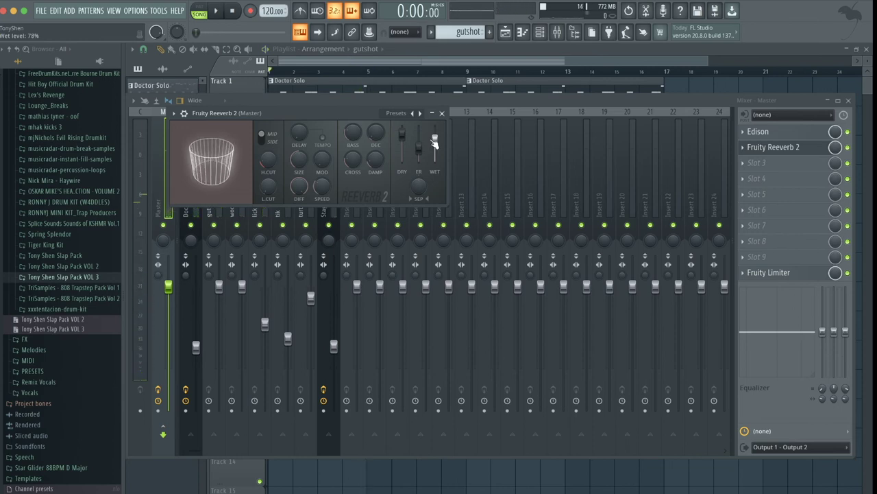
{"action": "key", "text": "space"}
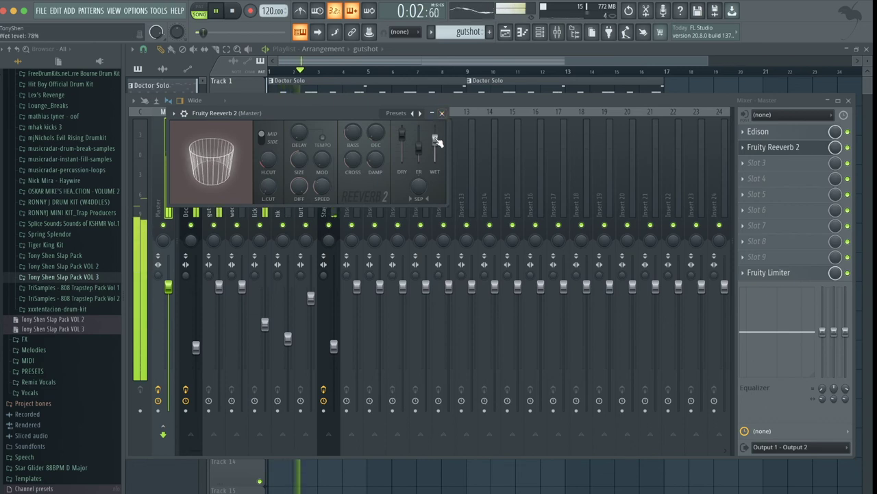
Step: Create an automation clip for the wet level of the Master's Fruity Reeverb 2
{"action": "left_click", "coordinate": [442, 113]}
{"action": "key", "text": "space"}
{"action": "left_click", "coordinate": [805, 151]}
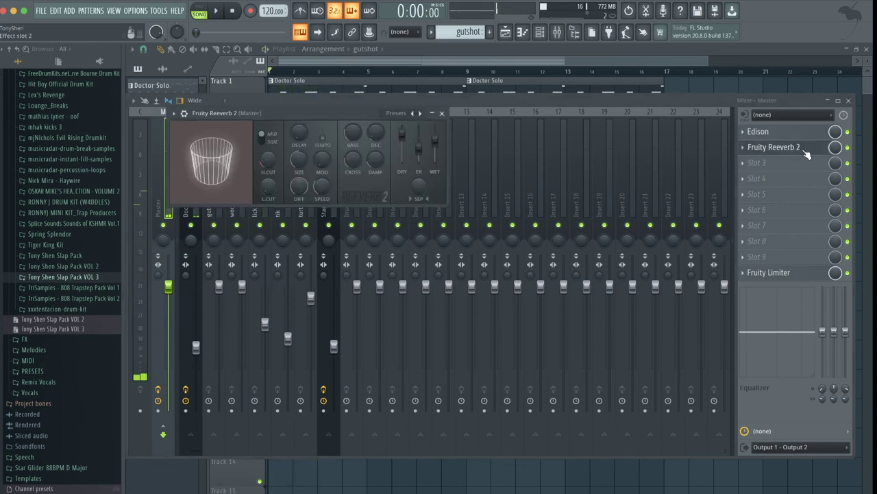
{"action": "right_click", "coordinate": [434, 140]}
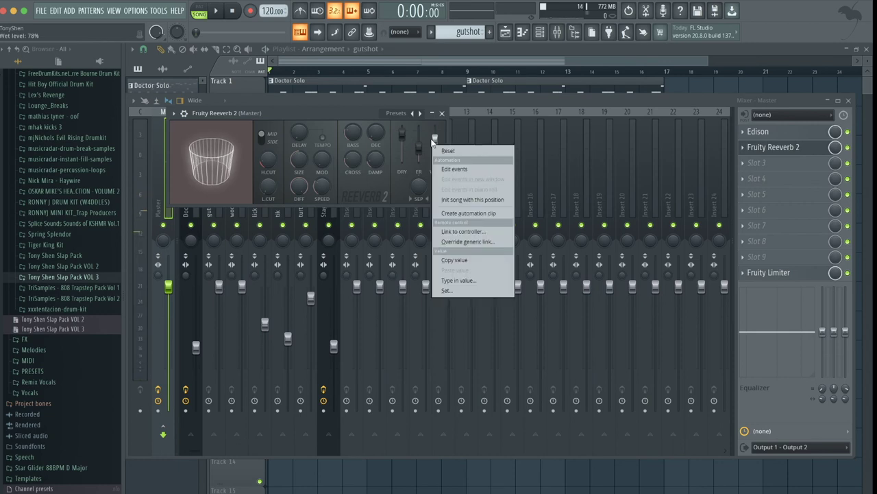
{"action": "left_click", "coordinate": [450, 213]}
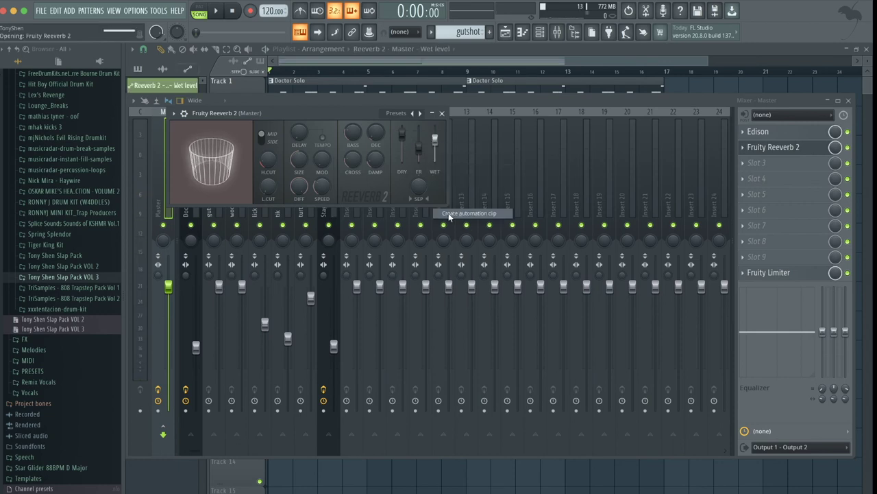
Step: Add a Hold point at bar 9 of the wet level automation and drop it and the bar 17 end point to 0%
{"action": "scroll", "coordinate": [459, 245], "scroll_direction": "up", "scroll_amount": 3}
{"action": "key", "text": "space"}
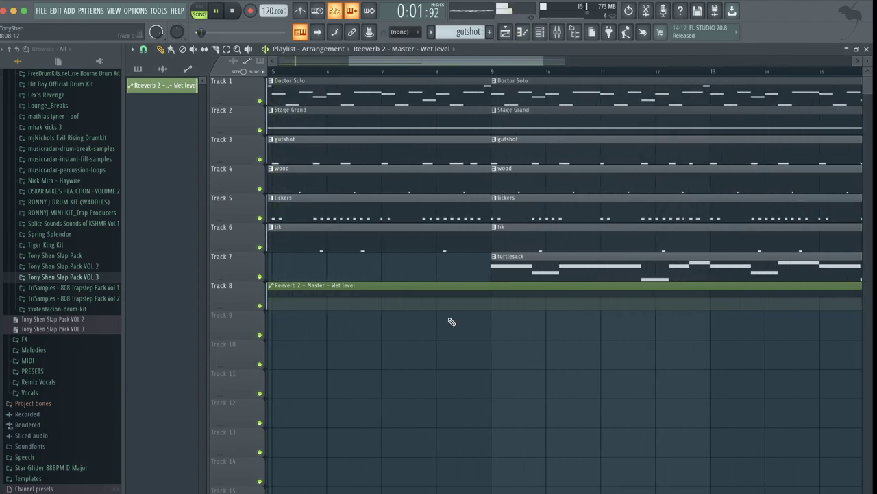
{"action": "scroll", "coordinate": [486, 320], "scroll_direction": "up", "scroll_amount": 2}
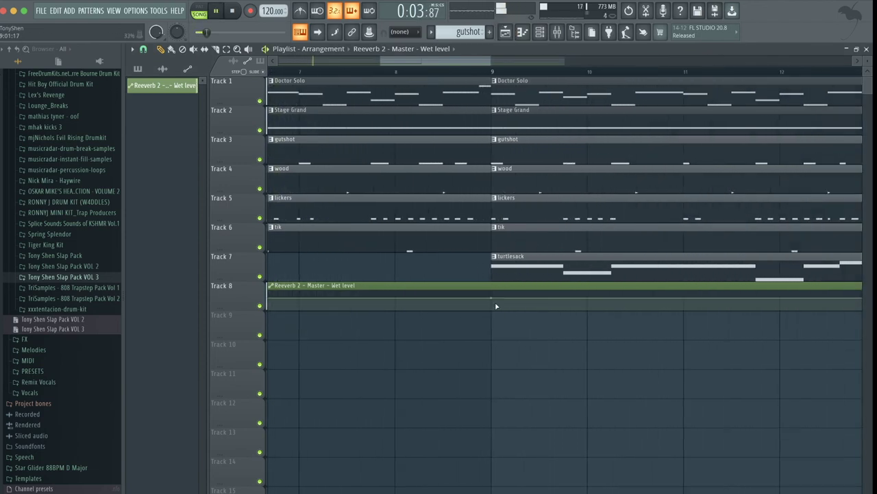
{"action": "left_click_drag", "start_coordinate": [493, 295], "coordinate": [494, 294]}
{"action": "right_click", "coordinate": [494, 294]}
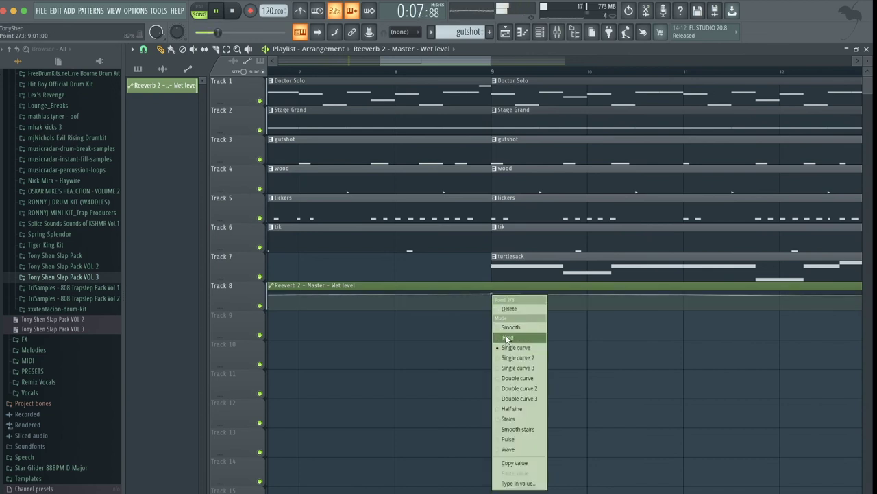
{"action": "left_click", "coordinate": [507, 315]}
{"action": "left_click_drag", "start_coordinate": [494, 295], "coordinate": [491, 345]}
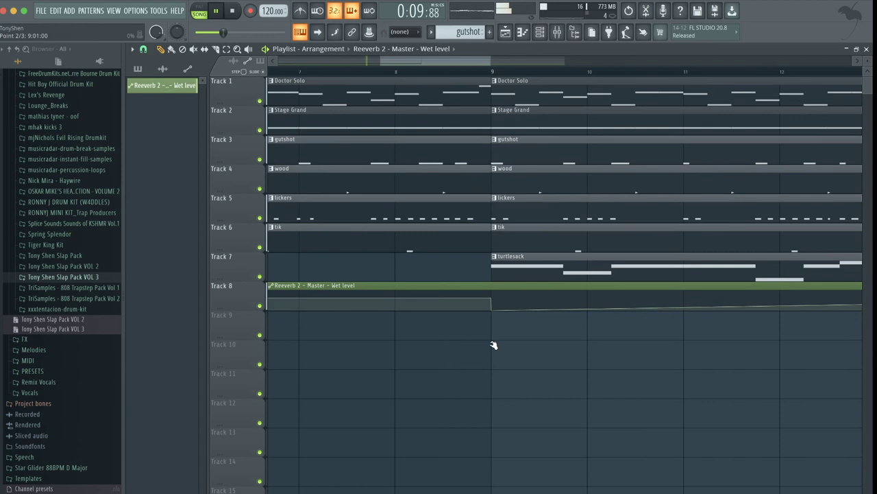
{"action": "scroll", "coordinate": [492, 345], "scroll_direction": "down", "scroll_amount": 4}
{"action": "left_click_drag", "start_coordinate": [591, 298], "coordinate": [591, 310]}
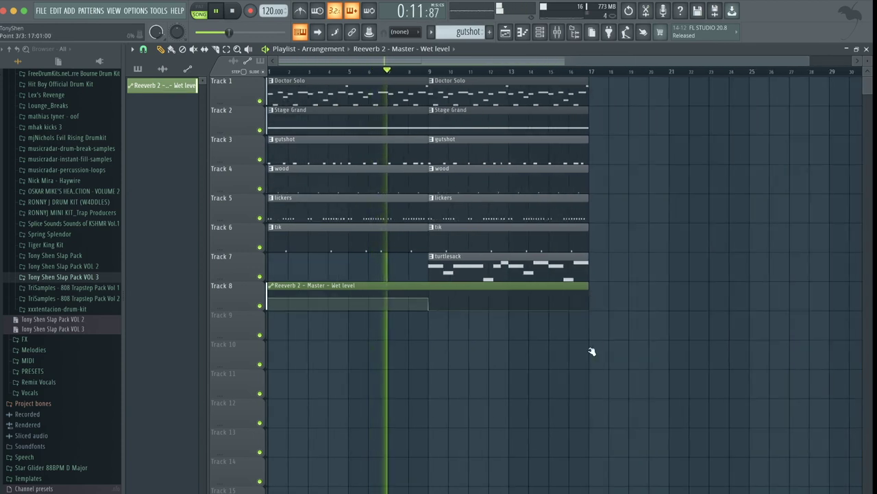
Step: Duplicate the bar 9 clips on Track 1 and Tracks 3 to 7 at bar 17, and shift Stage Grand from bar 9 to bar 25
{"action": "scroll", "coordinate": [636, 272], "scroll_direction": "down", "scroll_amount": 1}
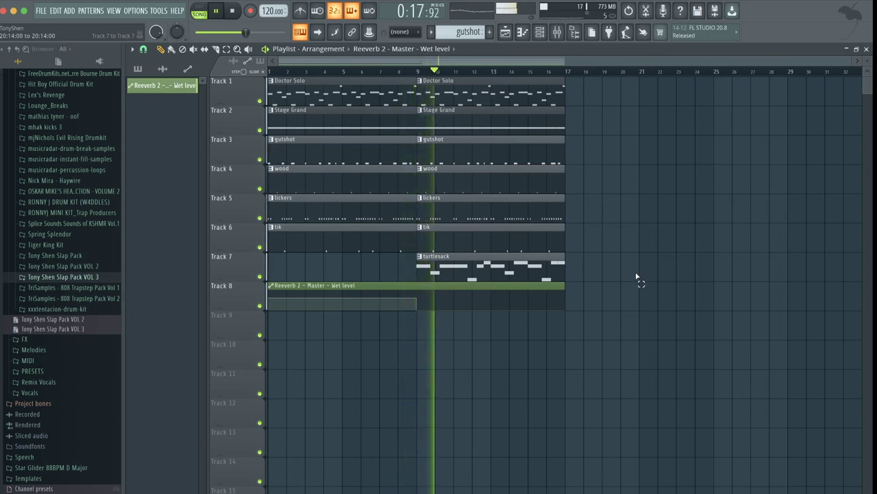
{"action": "left_click_drag", "start_coordinate": [512, 122], "coordinate": [797, 136]}
{"action": "left_click_drag", "start_coordinate": [591, 268], "coordinate": [585, 104]}
{"action": "key", "text": "super+d"}
{"action": "key", "text": "space"}
{"action": "scroll", "coordinate": [566, 122], "scroll_direction": "down", "scroll_amount": 3}
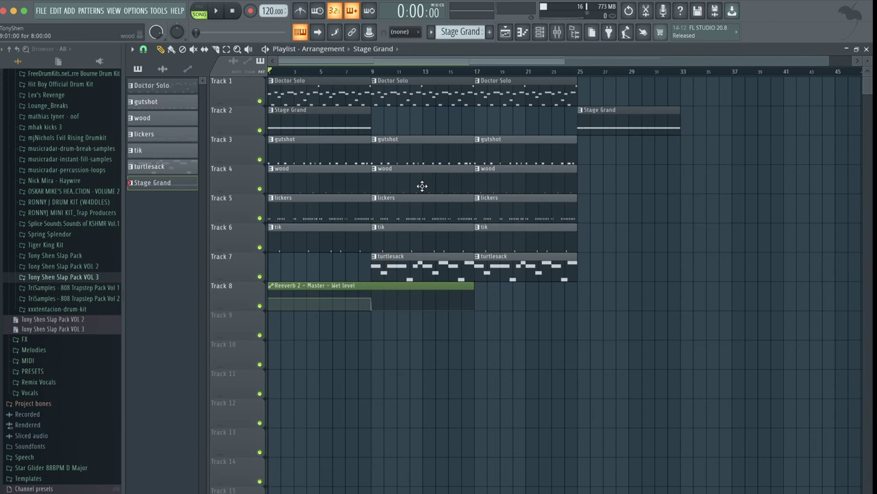
Step: Delete the tik and gutshot clips at bar 9
{"action": "right_click", "coordinate": [402, 236]}
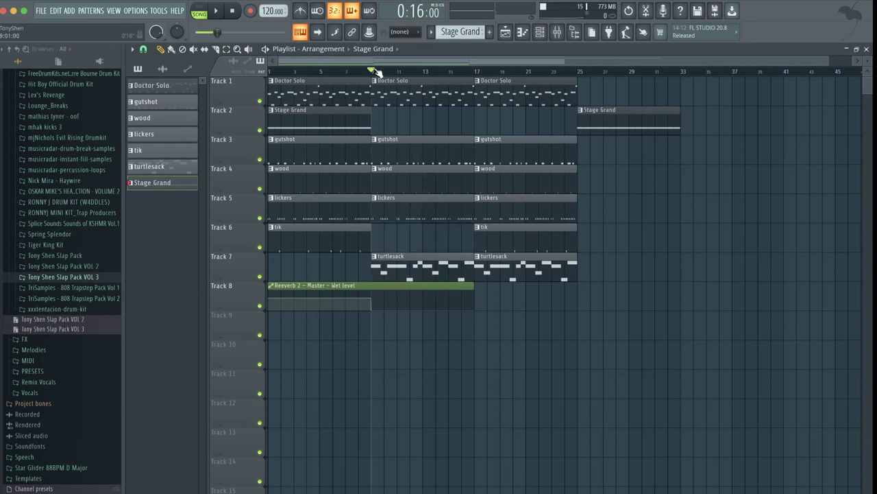
{"action": "key", "text": "space"}
{"action": "right_click", "coordinate": [422, 142]}
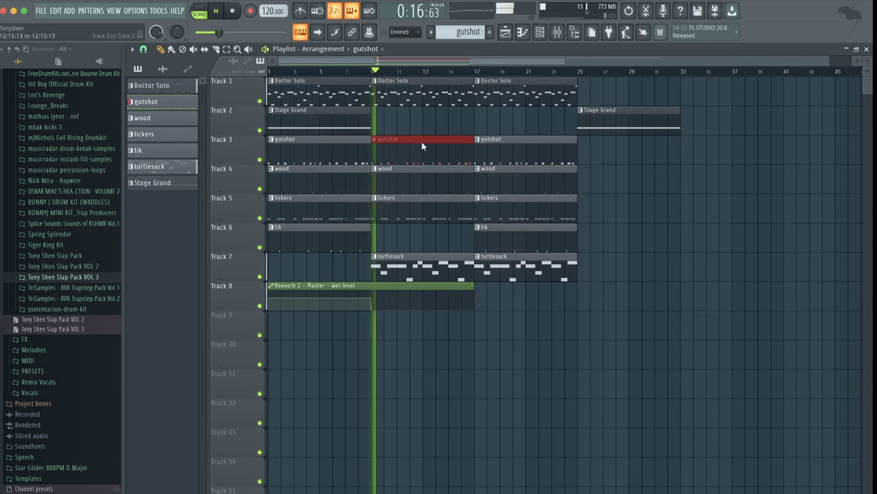
{"action": "right_click", "coordinate": [310, 157]}
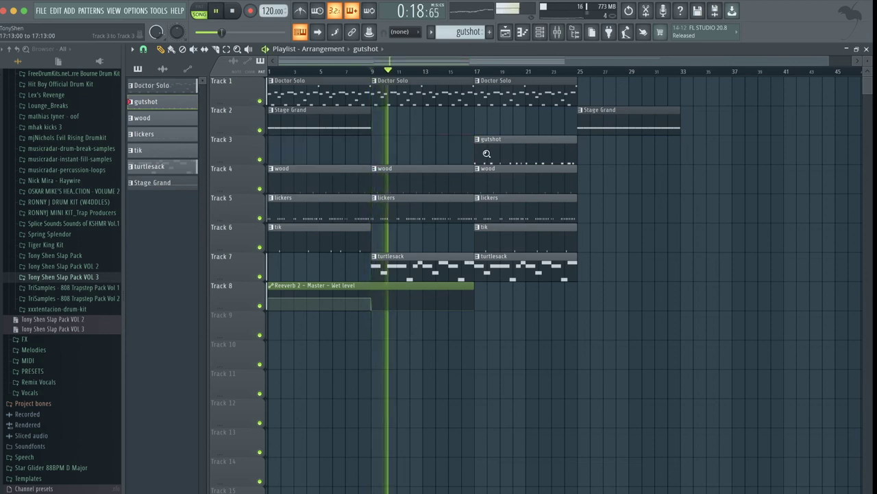
{"action": "scroll", "coordinate": [484, 151], "scroll_direction": "up", "scroll_amount": 2}
{"action": "key", "text": "ctrl+z"}
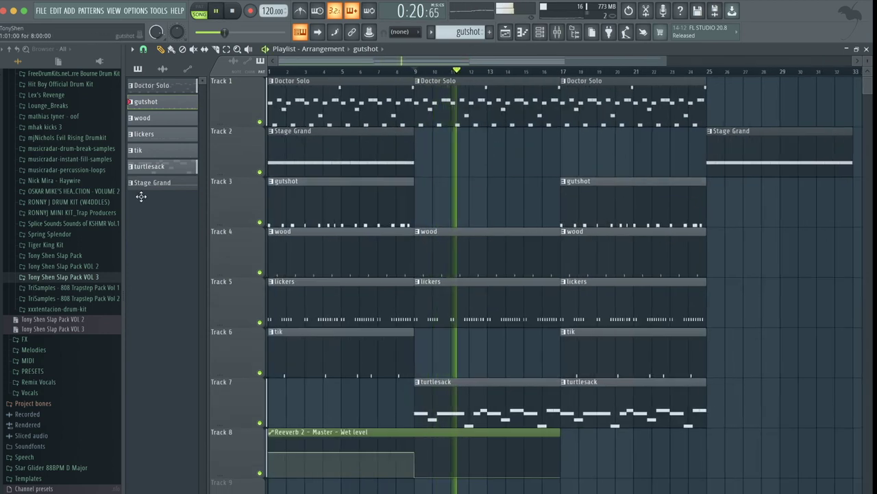
{"action": "right_click", "coordinate": [589, 216]}
{"action": "key", "text": "ctrl+z"}
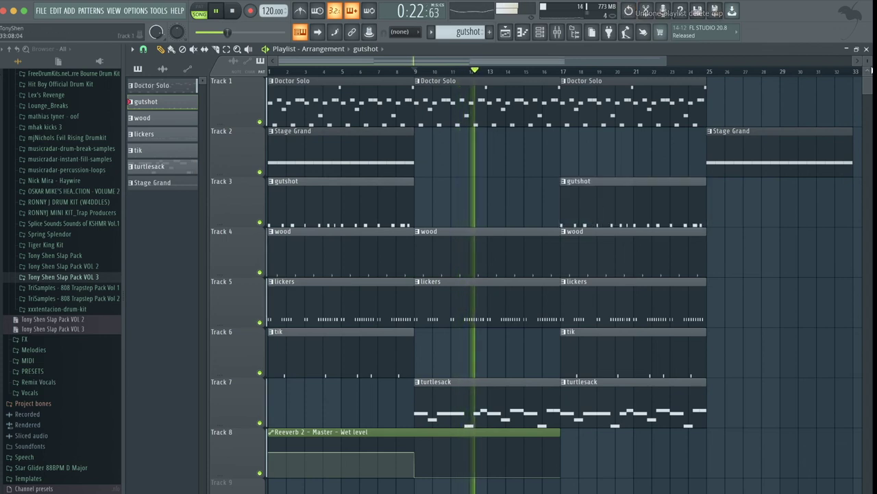
Step: Extend the Doctor Solo melody on Track 1 with two more clips at bars 25 and 33
{"action": "left_click_drag", "start_coordinate": [868, 61], "coordinate": [868, 76]}
{"action": "scroll", "coordinate": [783, 224], "scroll_direction": "down", "scroll_amount": 5}
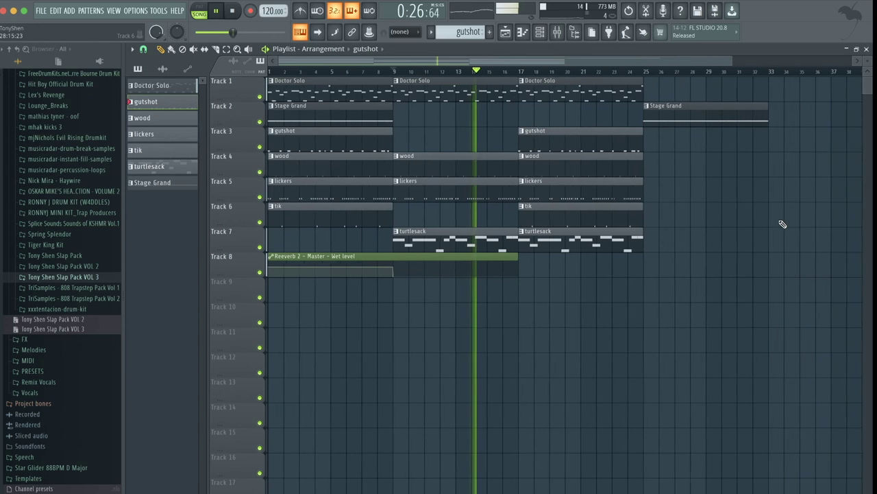
{"action": "left_click_drag", "start_coordinate": [587, 99], "coordinate": [610, 102]}
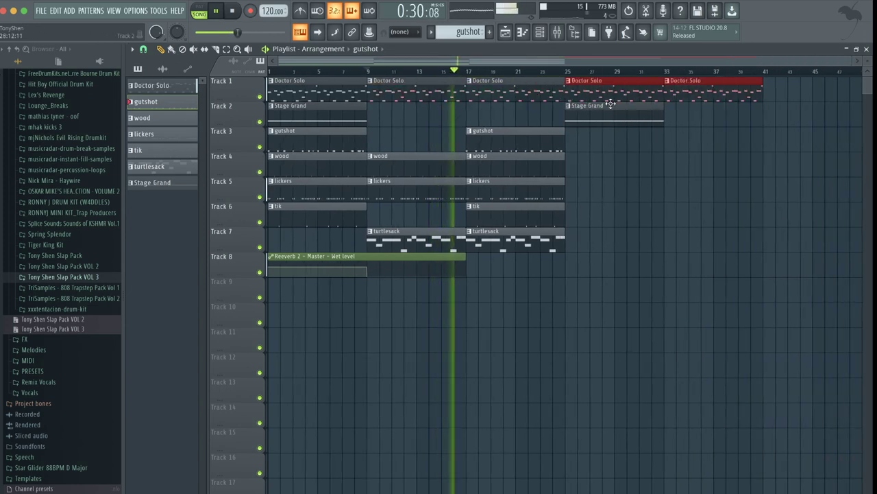
{"action": "left_click", "coordinate": [596, 204]}
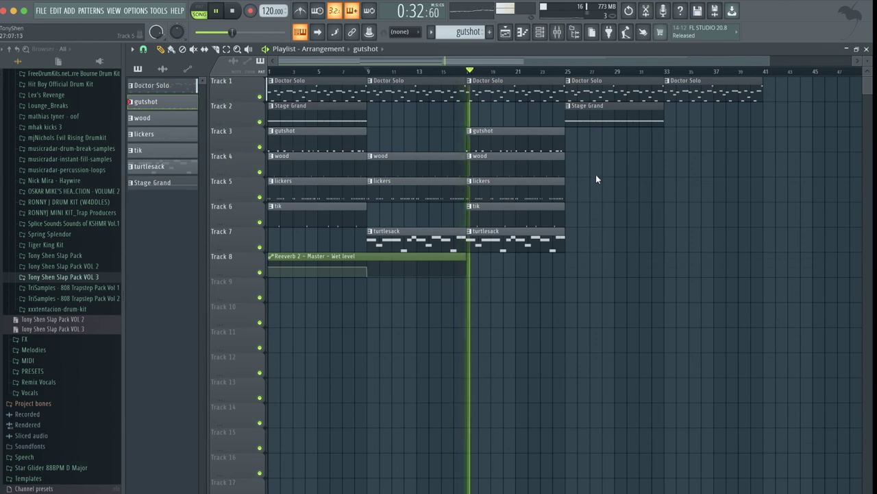
Step: Duplicate the gutshot clip to bars 25 and 33 and the Stage Grand clip to bar 33
{"action": "left_click_drag", "start_coordinate": [594, 151], "coordinate": [532, 133]}
{"action": "key", "text": "ctrl+b"}
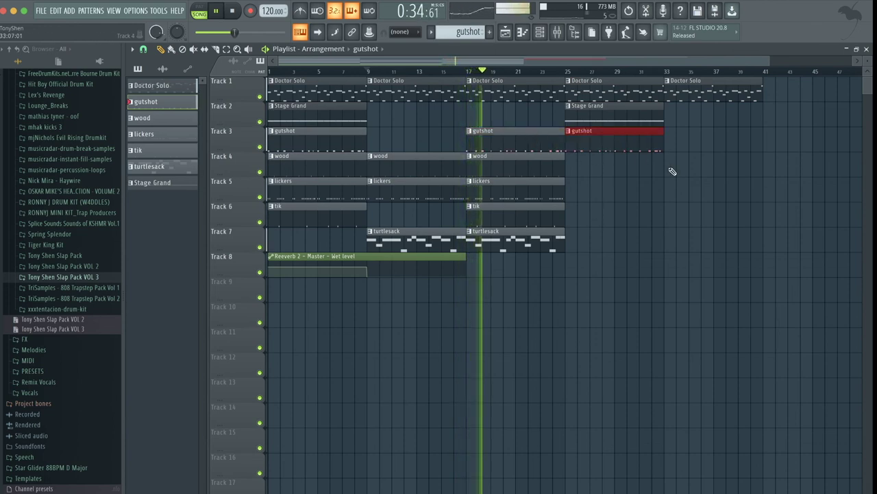
{"action": "key", "text": "ctrl+b"}
{"action": "left_click", "coordinate": [631, 117]}
{"action": "left_click_drag", "start_coordinate": [622, 114], "coordinate": [718, 124]}
Step: Duplicate the wood and lickers clips to bars 25 and 33 on Tracks 4 and 5
{"action": "left_click_drag", "start_coordinate": [569, 215], "coordinate": [507, 180]}
{"action": "key", "text": "ctrl+b"}
{"action": "left_click", "coordinate": [580, 171], "text": "ctrl"}
{"action": "right_click", "coordinate": [574, 221]}
{"action": "left_click_drag", "start_coordinate": [488, 169], "coordinate": [588, 180]}
{"action": "left_click_drag", "start_coordinate": [606, 225], "coordinate": [682, 174]}
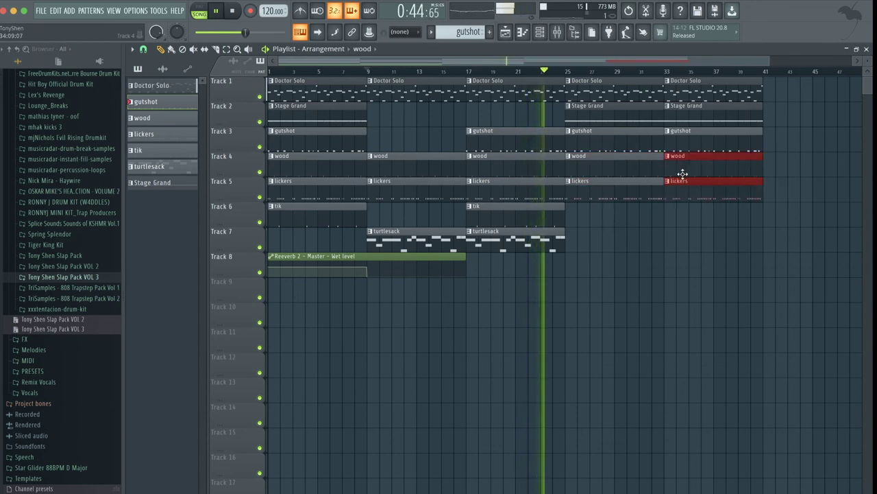
Step: Copy the tik and turtlesack clips from bar 17 to bar 33, leaving bars 25 to 33 empty on both tracks
{"action": "left_click", "coordinate": [658, 242], "text": "ctrl"}
{"action": "left_click_drag", "start_coordinate": [530, 255], "coordinate": [711, 231]}
{"action": "left_click", "coordinate": [622, 292], "text": "ctrl"}
{"action": "scroll", "coordinate": [621, 290], "scroll_direction": "down", "scroll_amount": 1}
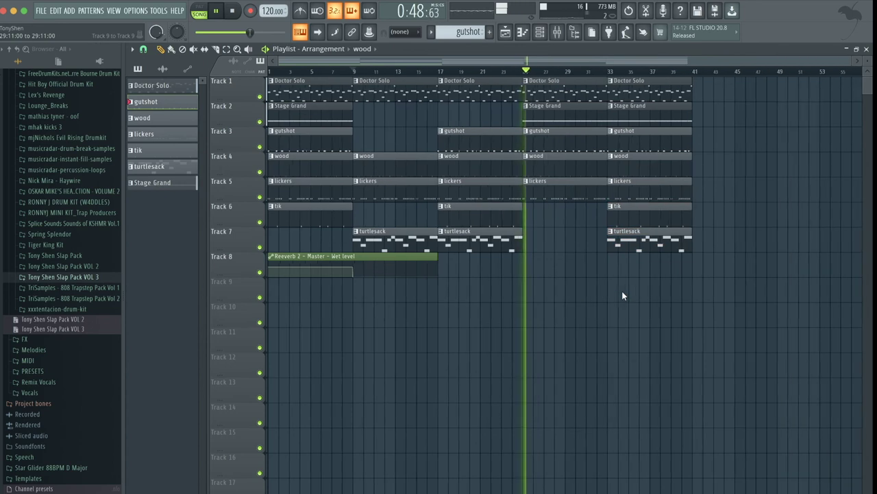
Step: Duplicate all pattern clips from bars 9 to 41 and align the copied block to start at bar 41
{"action": "left_click_drag", "start_coordinate": [740, 252], "coordinate": [406, 73]}
{"action": "key", "text": "ctrl+b"}
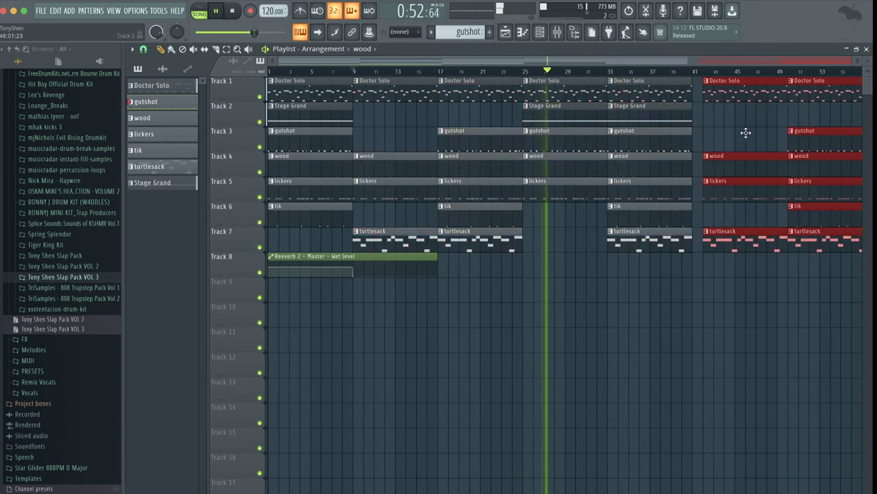
{"action": "left_click", "coordinate": [733, 136], "text": "ctrl"}
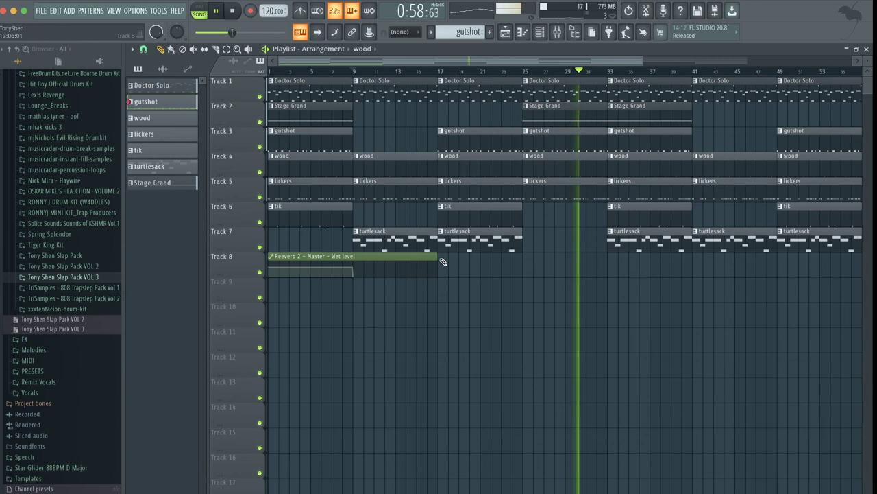
Step: Extend the reverb automation to about bar 39, with the wet level at 58% from bar 25 and 0% from bar 33, and audition it
{"action": "left_click_drag", "start_coordinate": [442, 263], "coordinate": [671, 292]}
{"action": "key", "text": "space"}
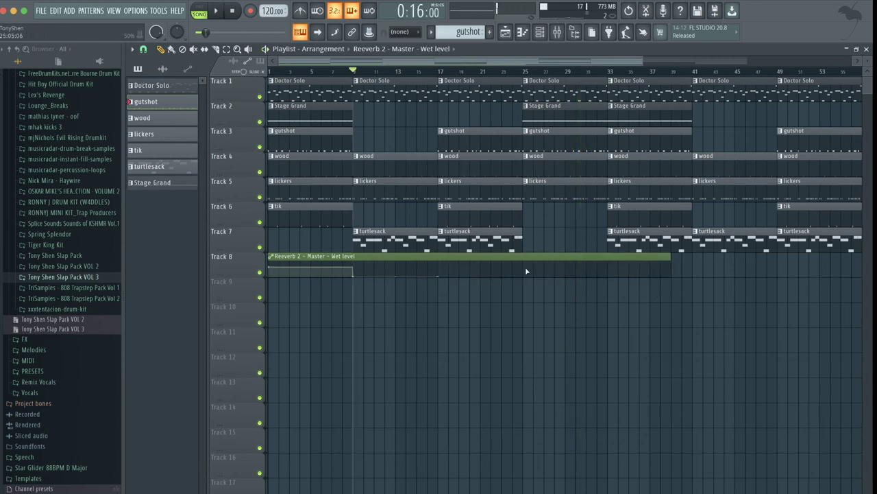
{"action": "left_click_drag", "start_coordinate": [607, 270], "coordinate": [606, 288]}
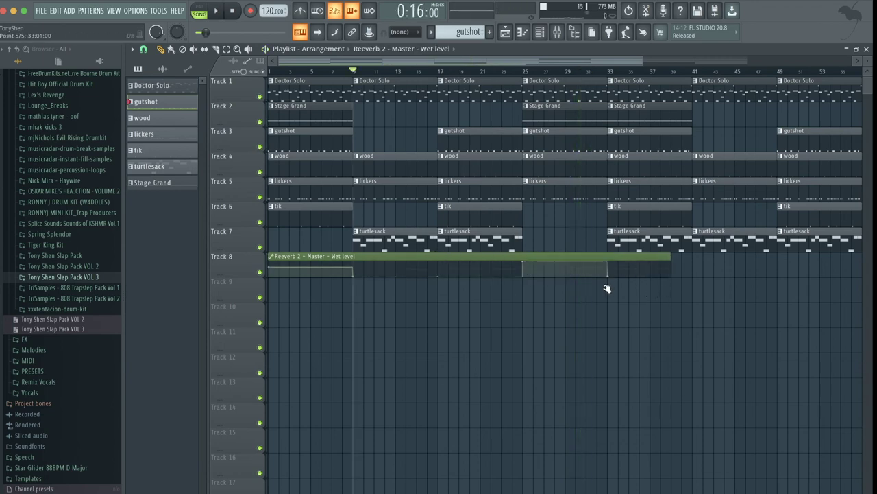
{"action": "left_click", "coordinate": [587, 76]}
{"action": "scroll", "coordinate": [574, 176], "scroll_direction": "down", "scroll_amount": 2}
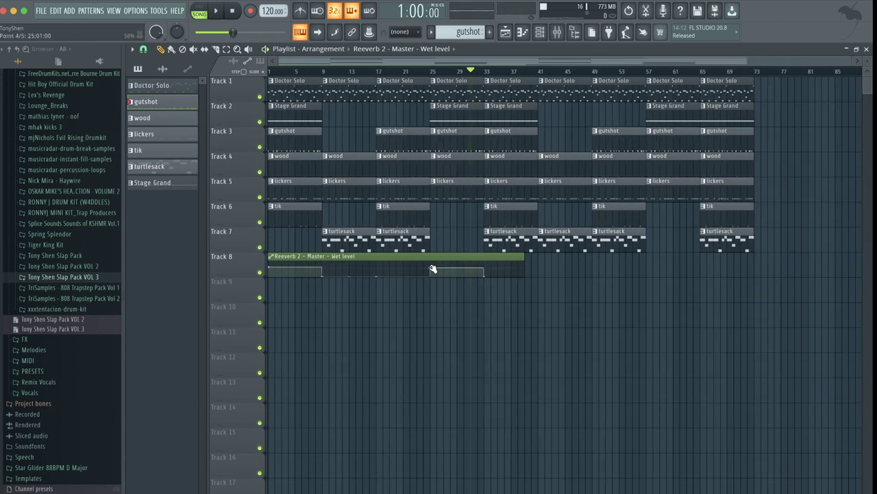
{"action": "key", "text": "space"}
{"action": "scroll", "coordinate": [460, 231], "scroll_direction": "up", "scroll_amount": 2}
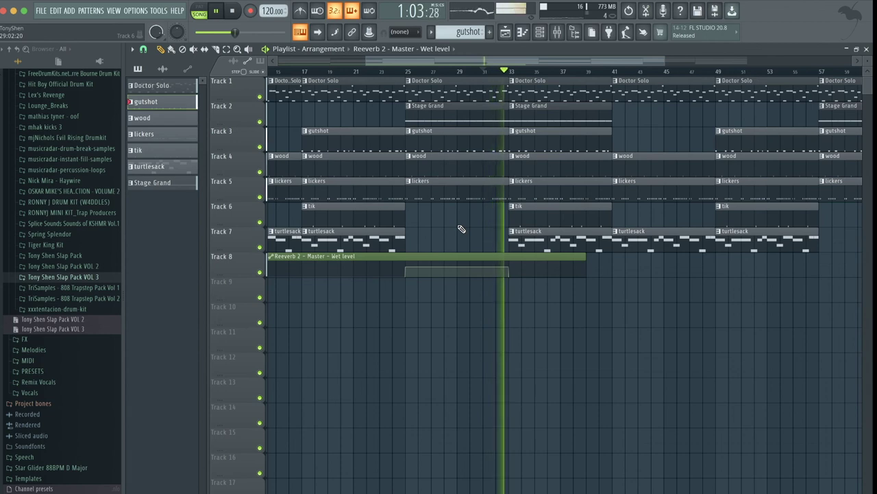
Step: Duplicate the last Doctor Solo and Stage Grand clips to bar 73 as an outro
{"action": "scroll", "coordinate": [462, 229], "scroll_direction": "down", "scroll_amount": 2}
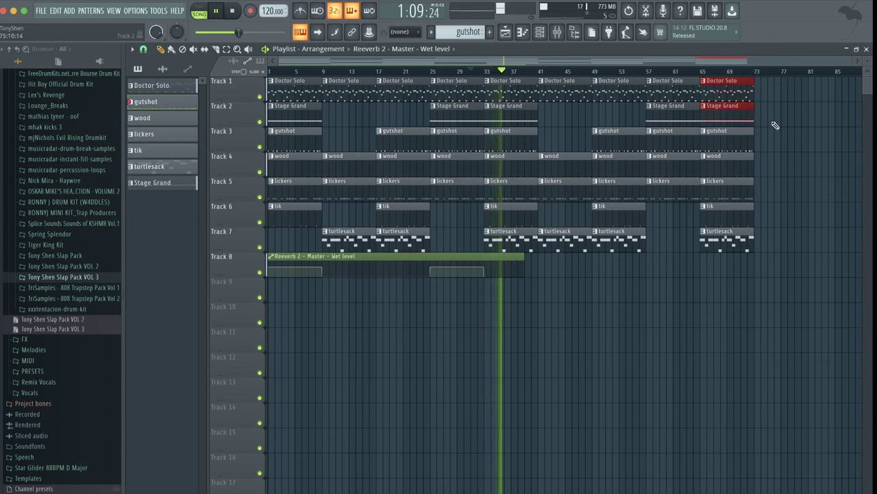
{"action": "key", "text": "ctrl+b"}
{"action": "left_click", "coordinate": [775, 177]}
{"action": "scroll", "coordinate": [776, 177], "scroll_direction": "down", "scroll_amount": 1}
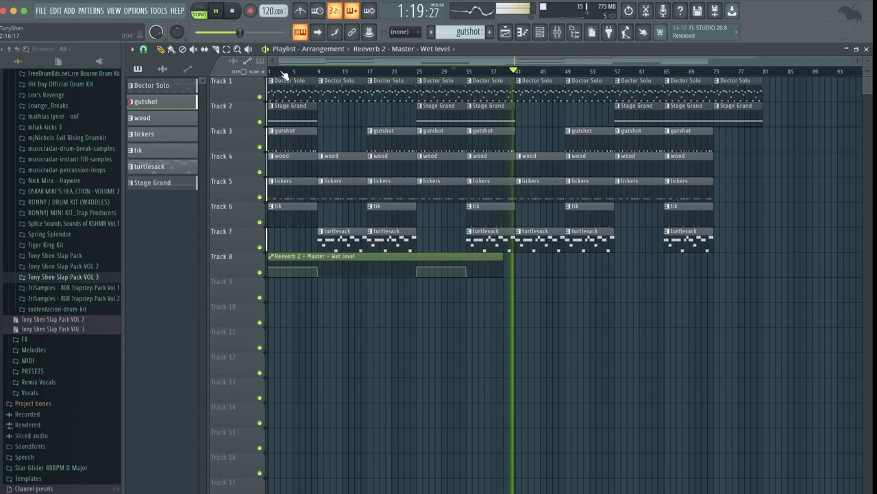
Step: Play the finished arrangement from the beginning
{"action": "key", "text": "space"}
{"action": "left_click", "coordinate": [455, 72]}
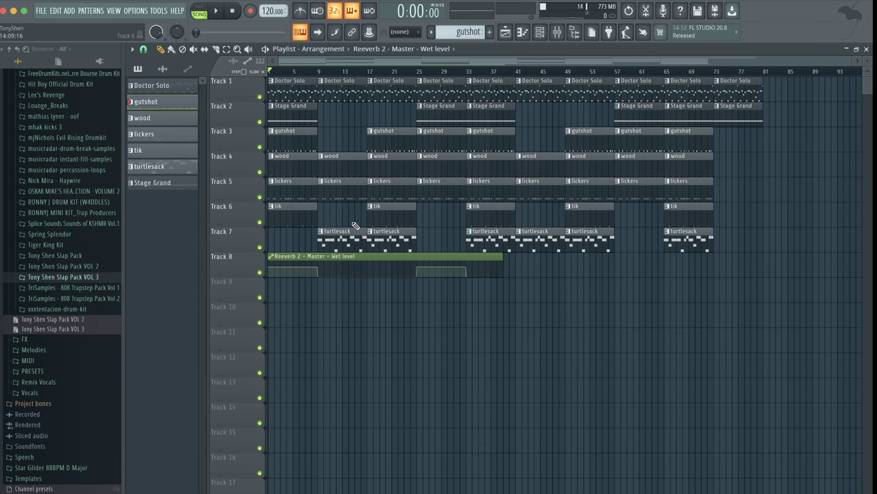
{"action": "key", "text": "space"}
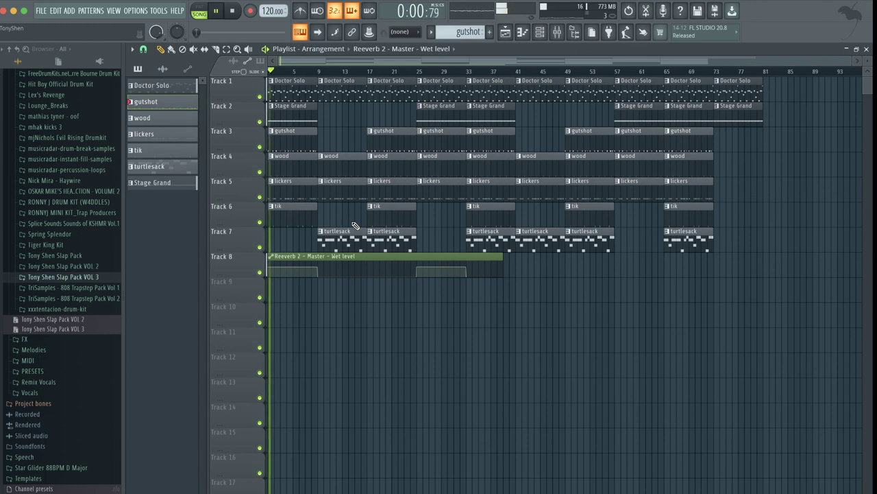